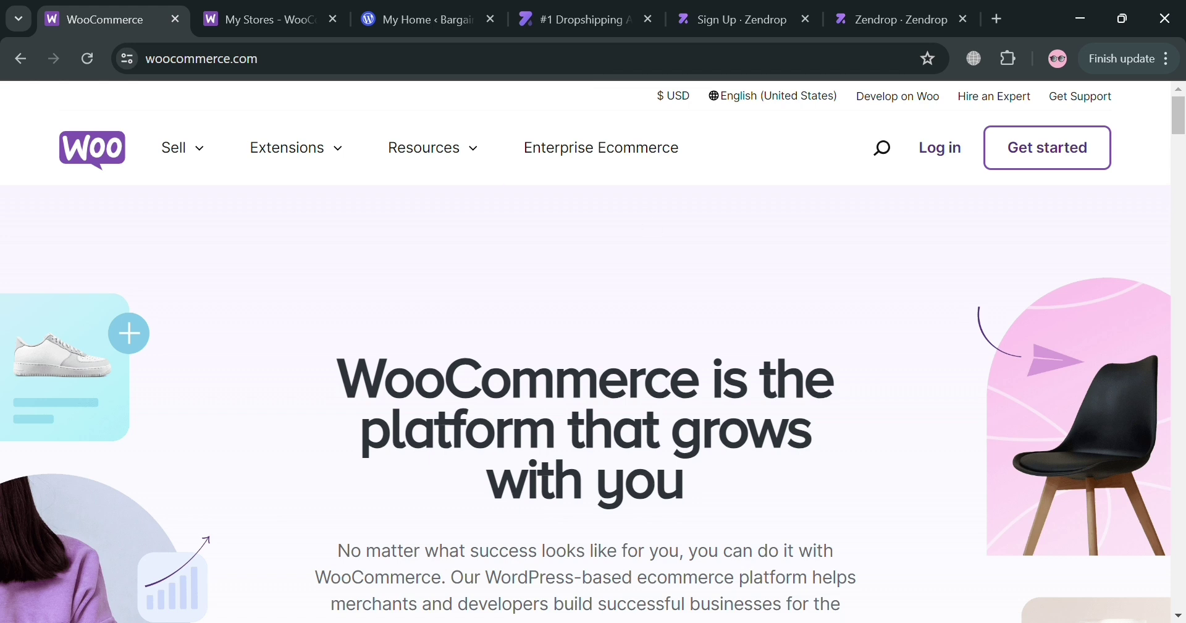
# Step: Scroll up and down through the currently open WooCommerce page
pyautogui.scroll(-2, 670, 357)
pyautogui.scroll(2, 715, 384)
pyautogui.scroll(-2, 615, 372)
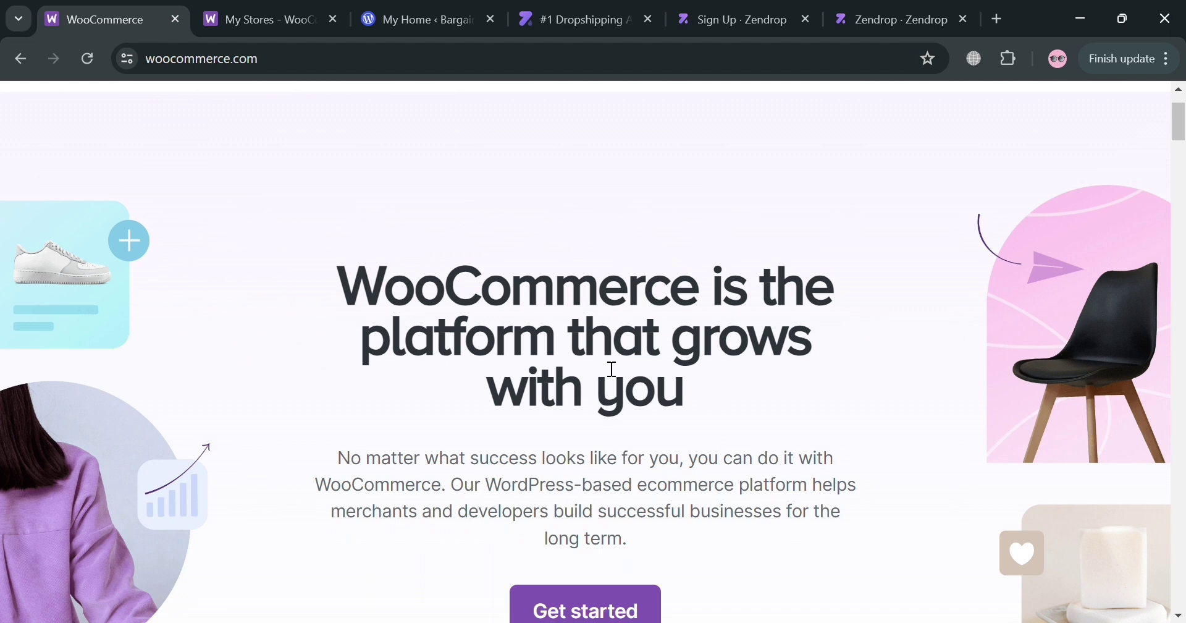
pyautogui.scroll(-4, 612, 370)
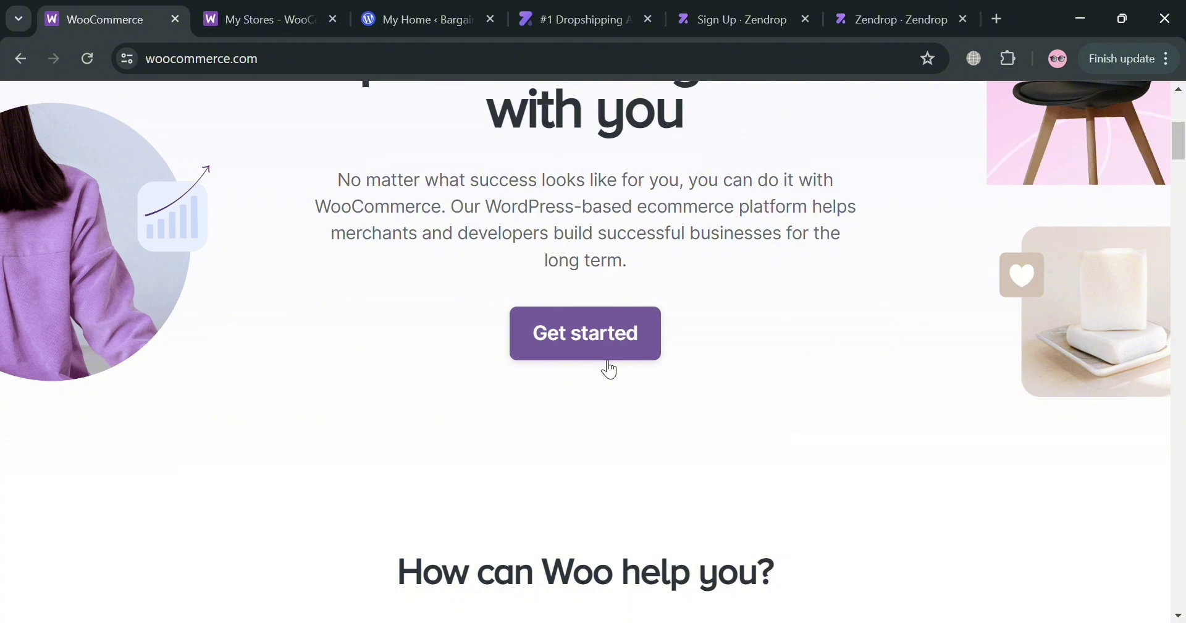
pyautogui.scroll(-15, 610, 369)
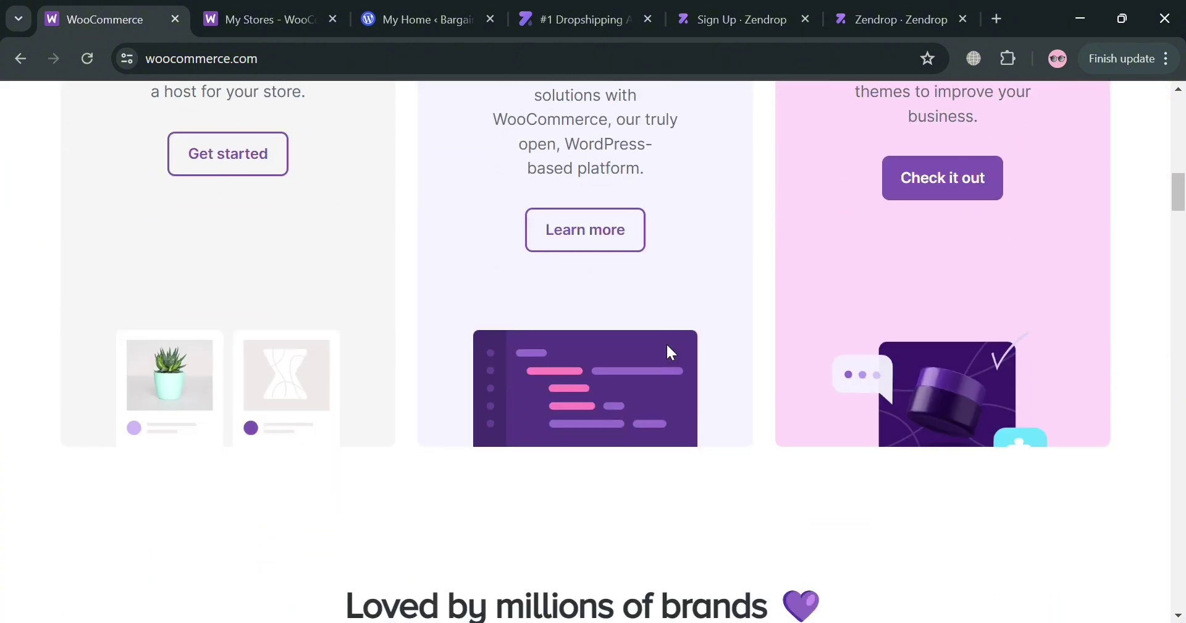
pyautogui.scroll(-20, 667, 346)
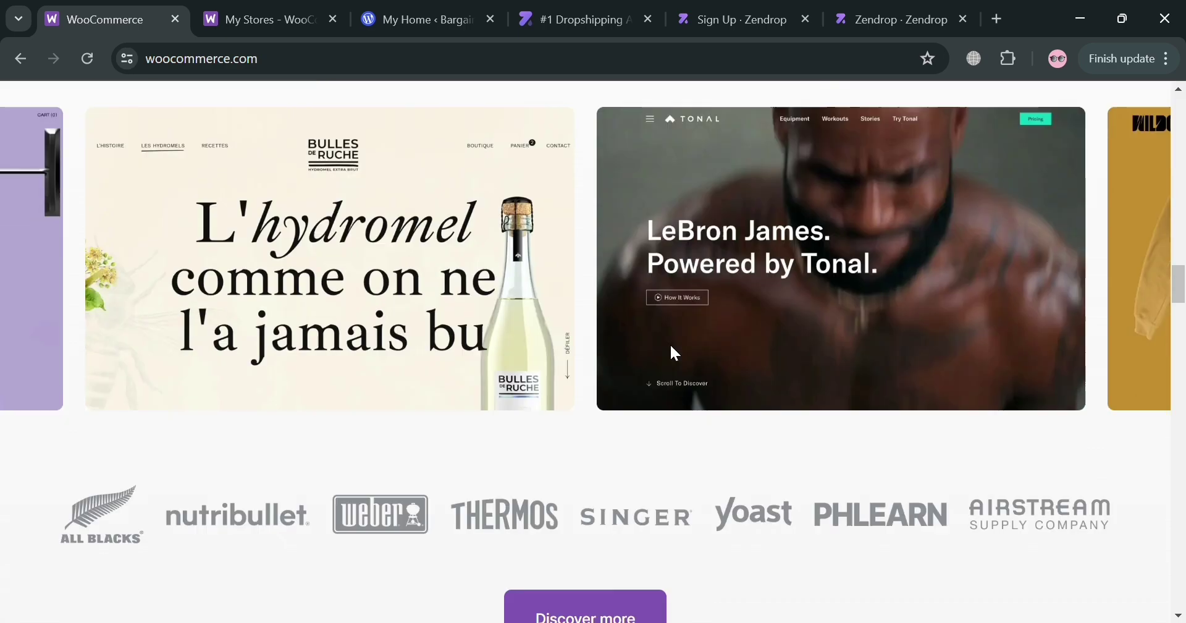
pyautogui.scroll(-20, 675, 352)
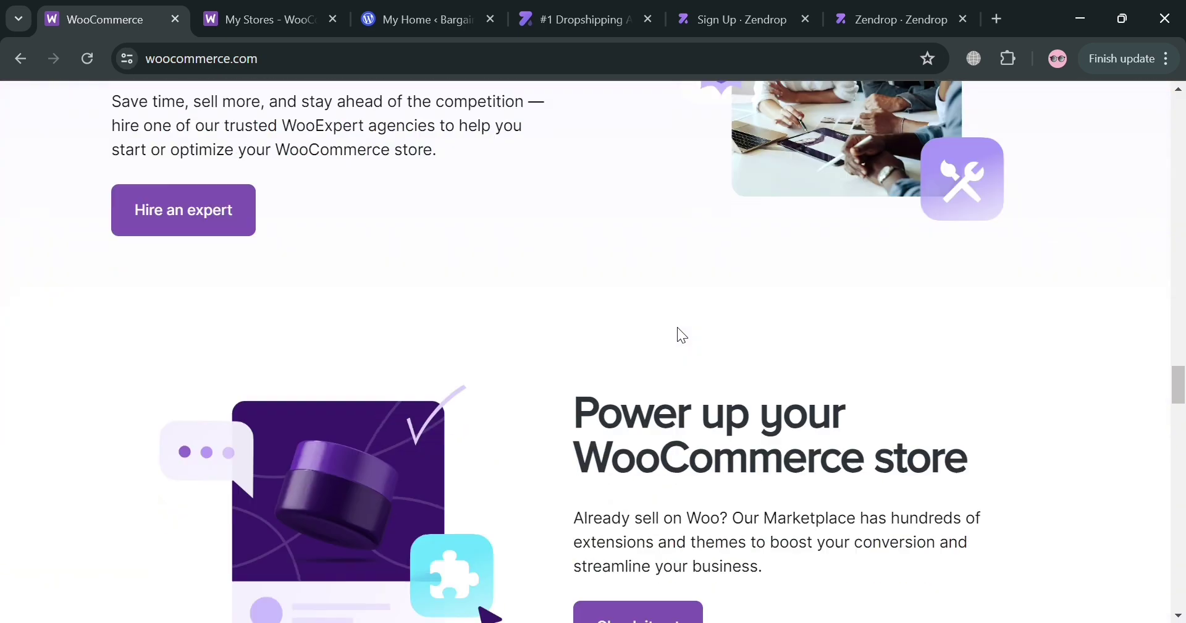
pyautogui.scroll(-20, 687, 339)
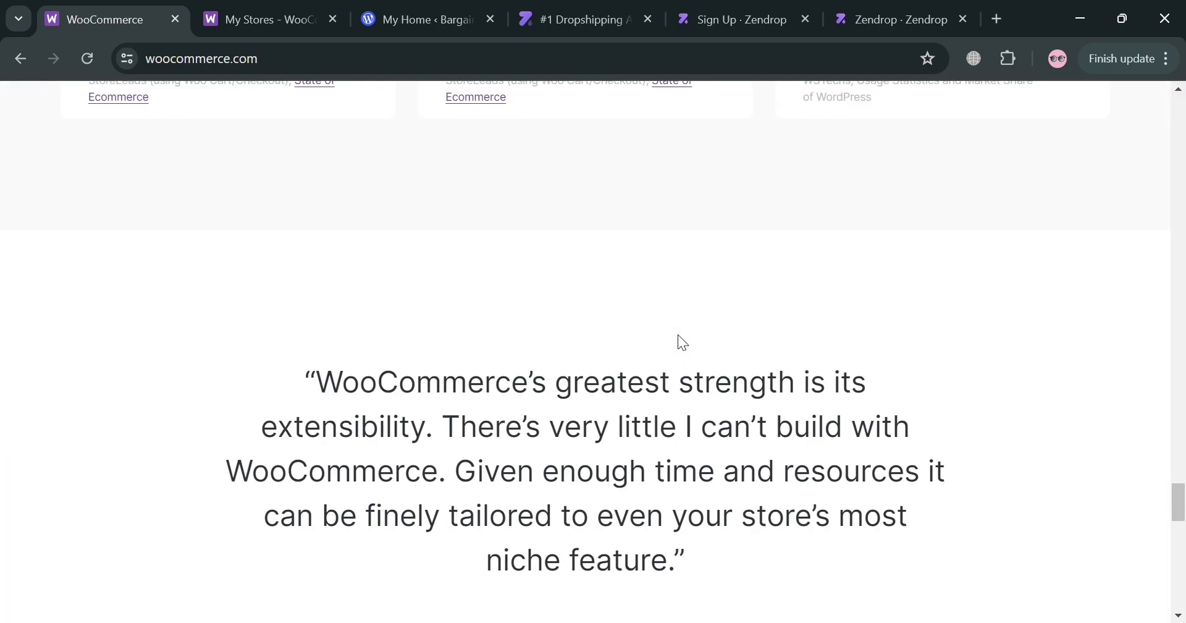
pyautogui.scroll(-12, 687, 344)
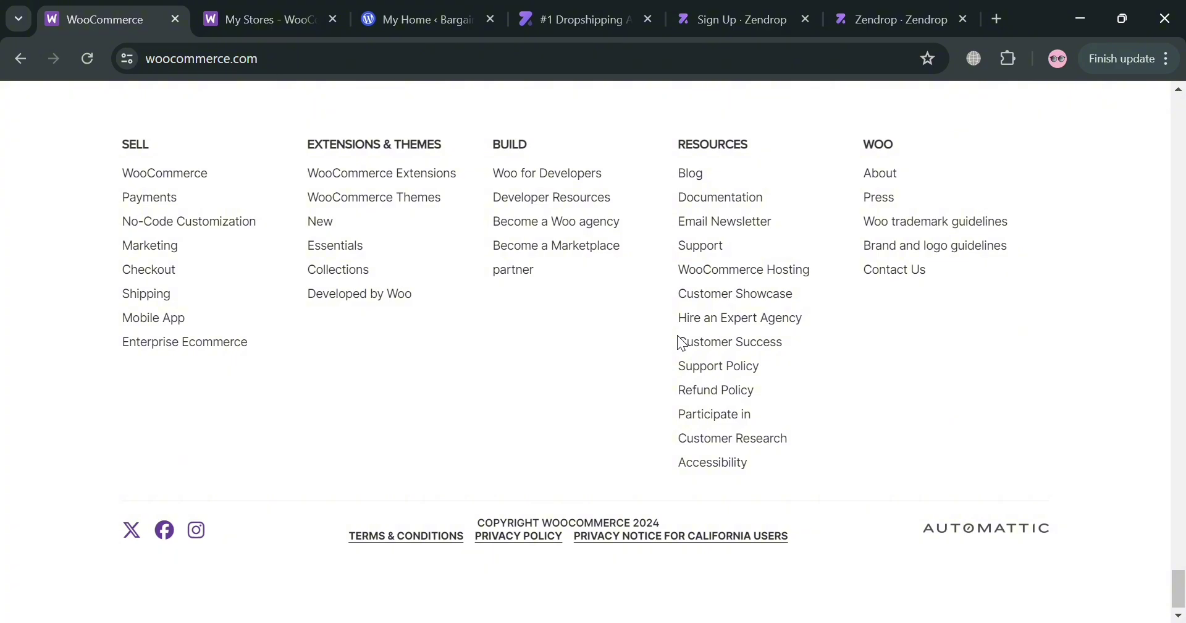
pyautogui.scroll(20, 677, 335)
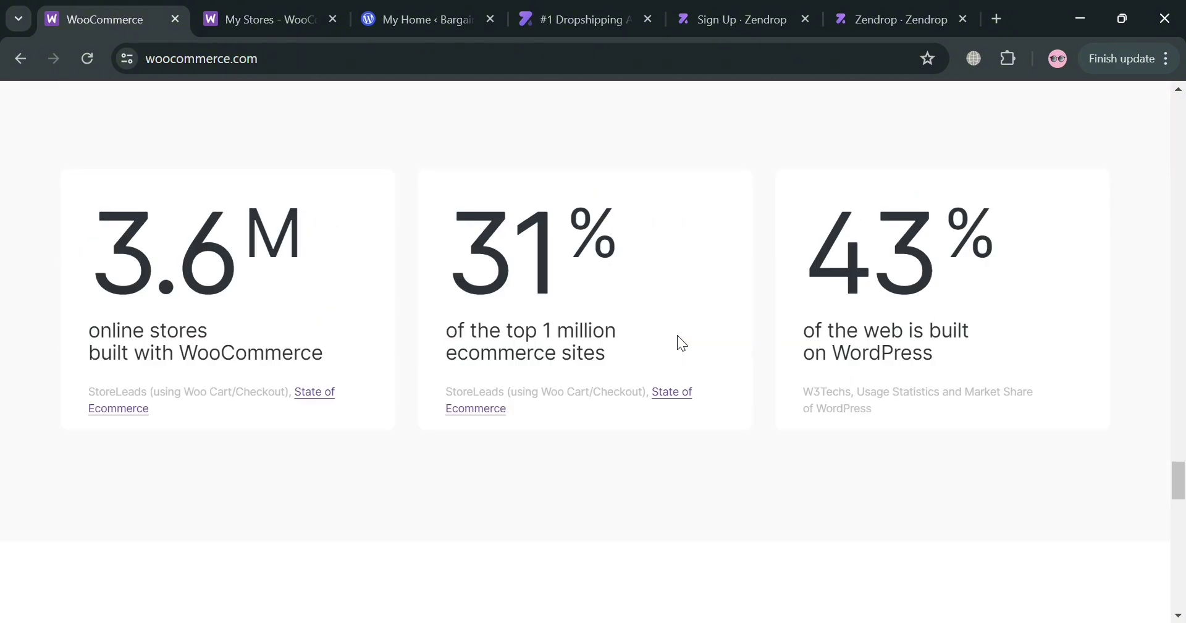
pyautogui.scroll(15, 678, 337)
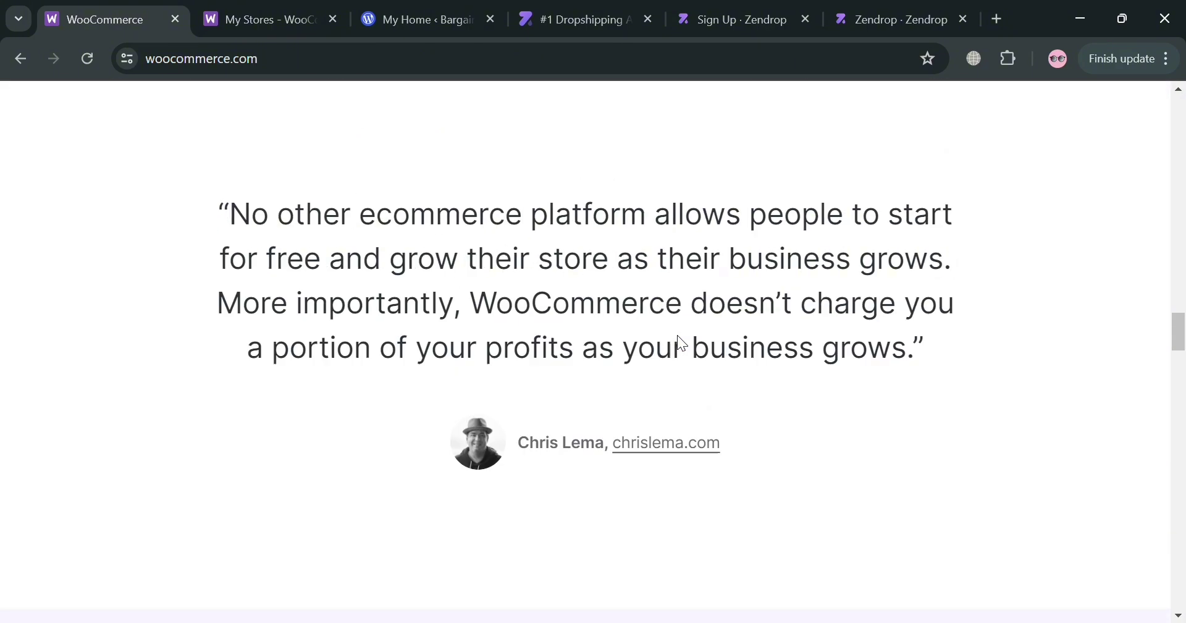
pyautogui.scroll(15, 680, 341)
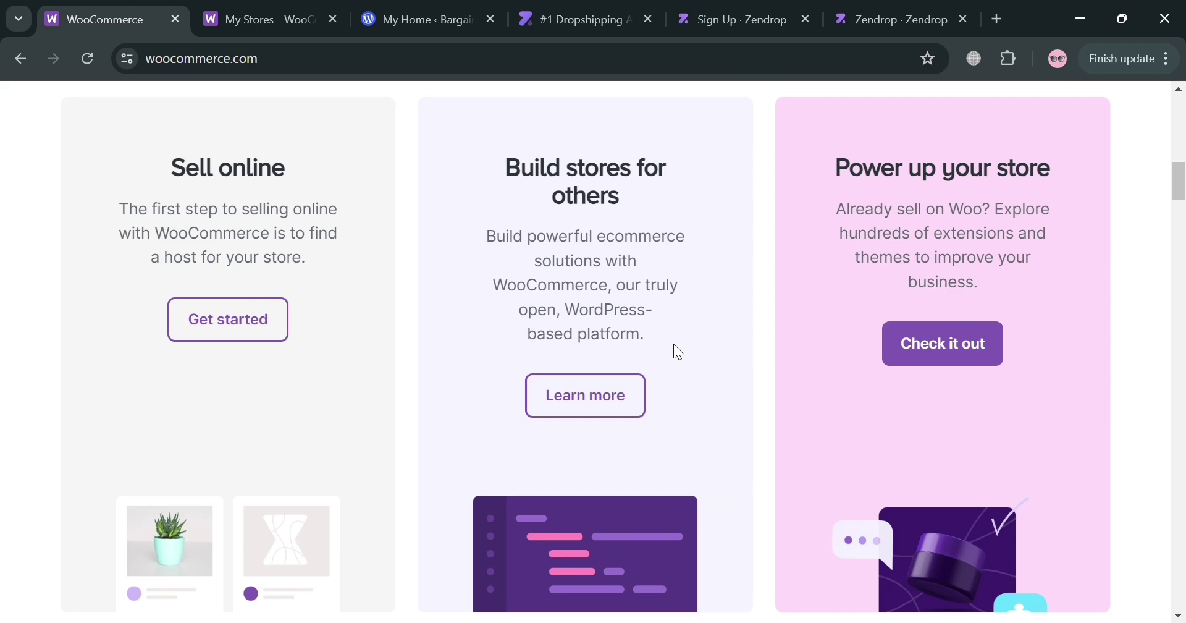
pyautogui.scroll(5, 699, 343)
pyautogui.scroll(-3, 696, 338)
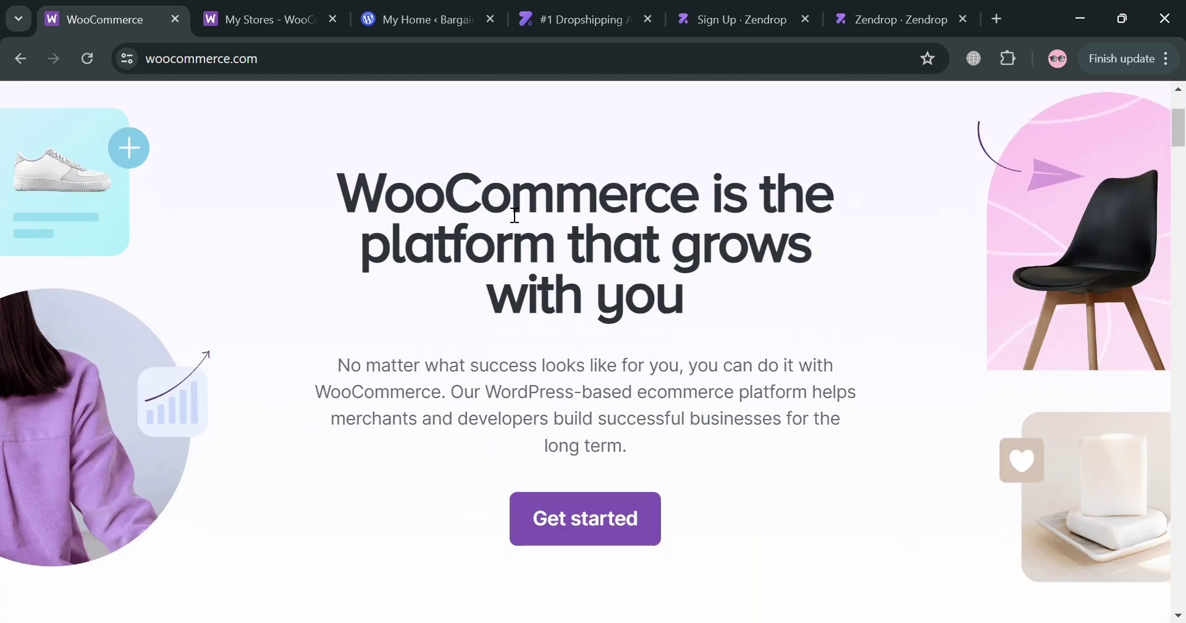
pyautogui.scroll(3, 409, 389)
pyautogui.click(418, 159)
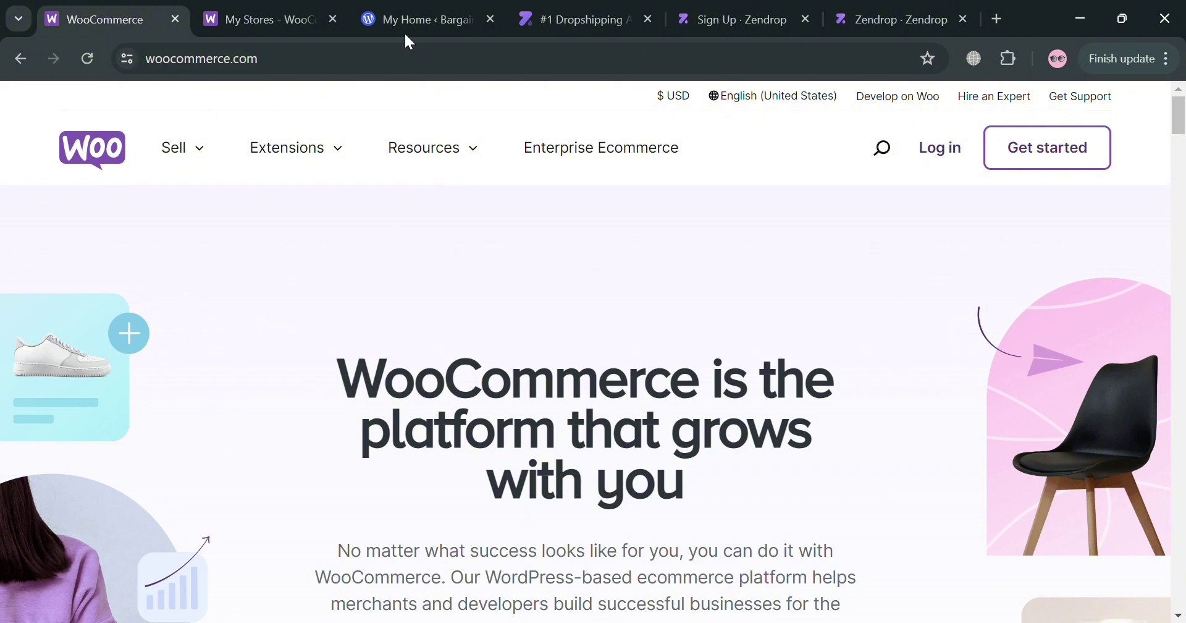
# Step: Reload the WooCommerce My Stores page and return to it after checking the WordPress.com dashboard
pyautogui.click(265, 19)
pyautogui.scroll(5, 239, 346)
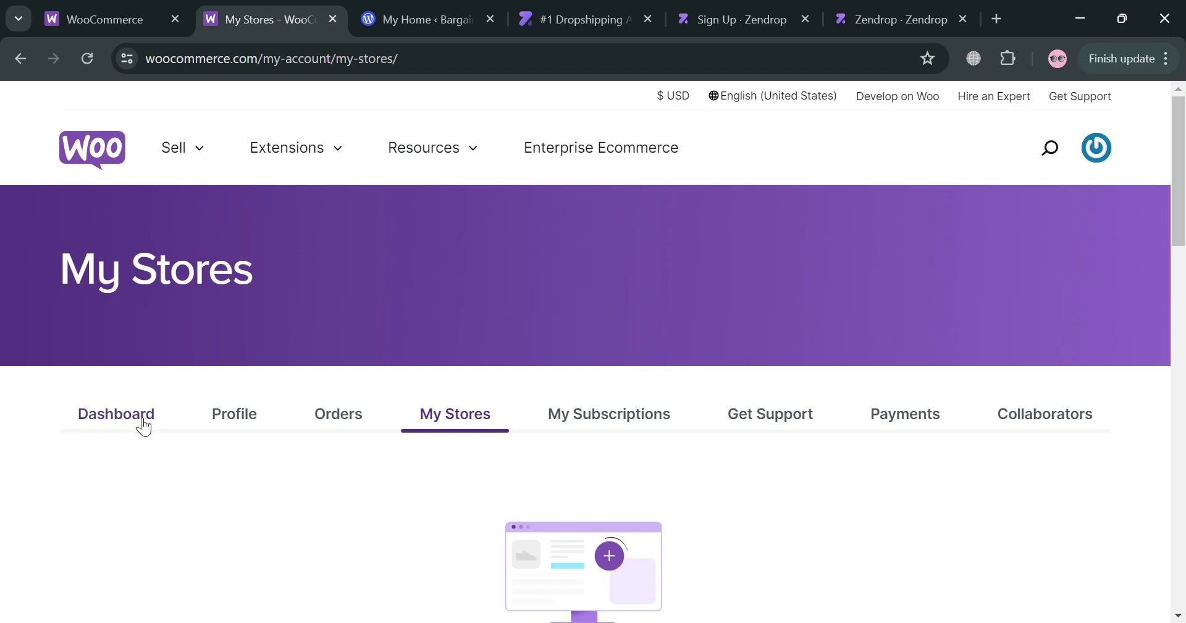
pyautogui.scroll(-3, 326, 402)
pyautogui.click(456, 238)
pyautogui.scroll(-4, 607, 383)
pyautogui.scroll(2, 697, 283)
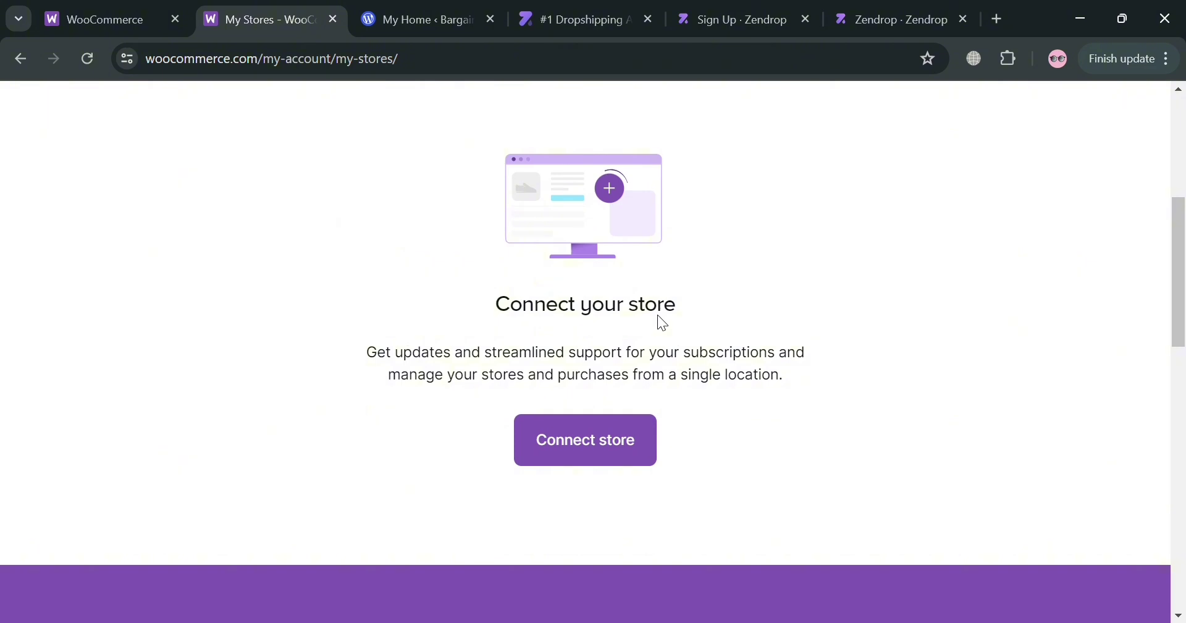
pyautogui.scroll(4, 625, 433)
pyautogui.scroll(-3, 624, 429)
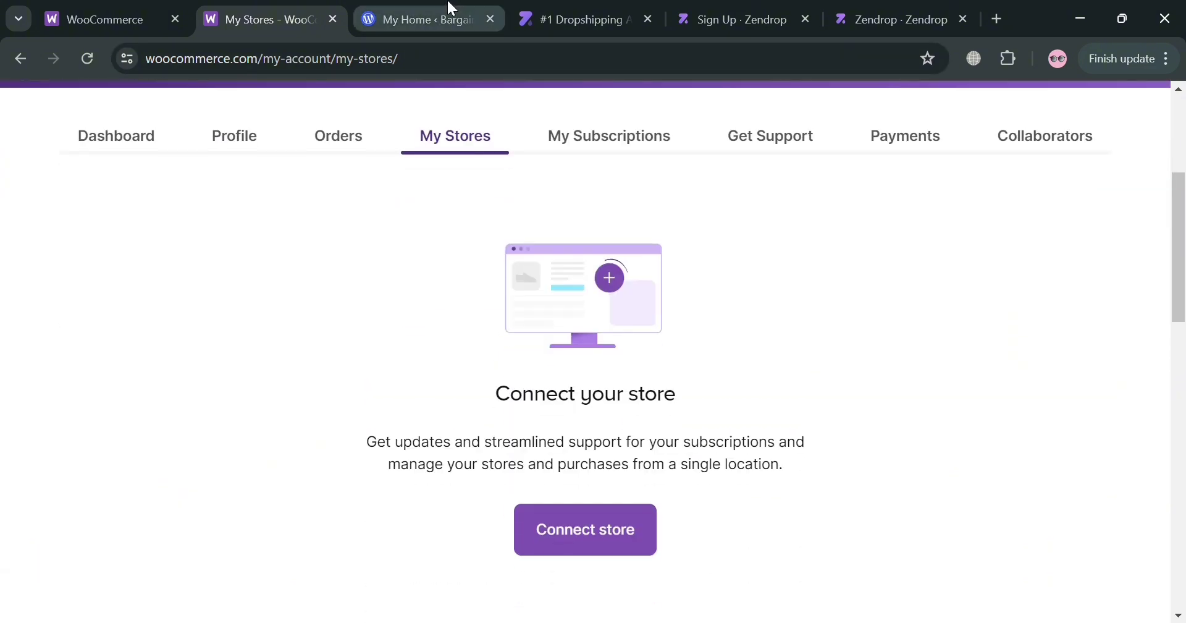
pyautogui.click(450, 14)
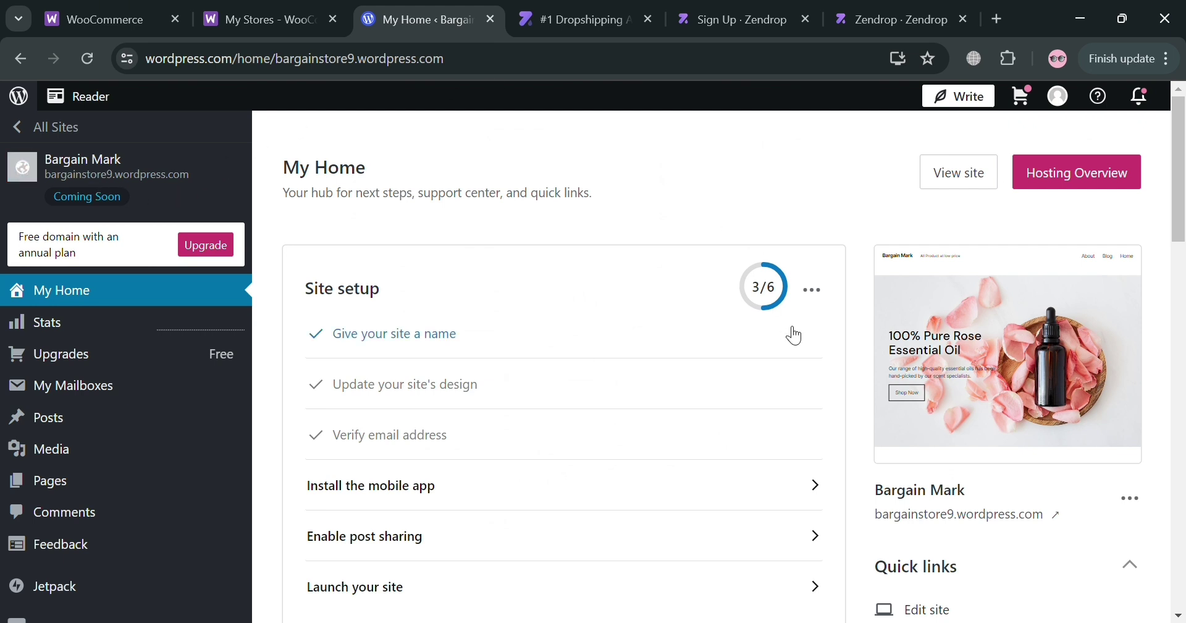
pyautogui.click(312, 17)
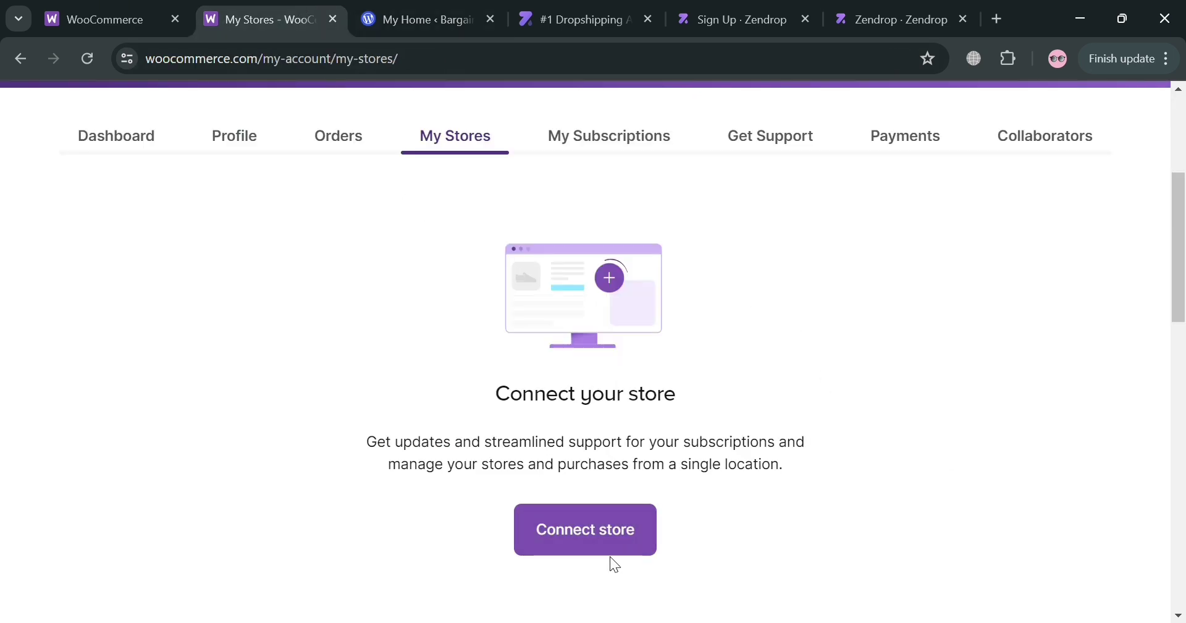
# Step: Try connecting the pasted WordPress.com store URL, cancel after the REST API error, then go to Zendrop
pyautogui.click(615, 541)
pyautogui.click(639, 371)
pyautogui.write('https://bargainstore9.wordpress.com')
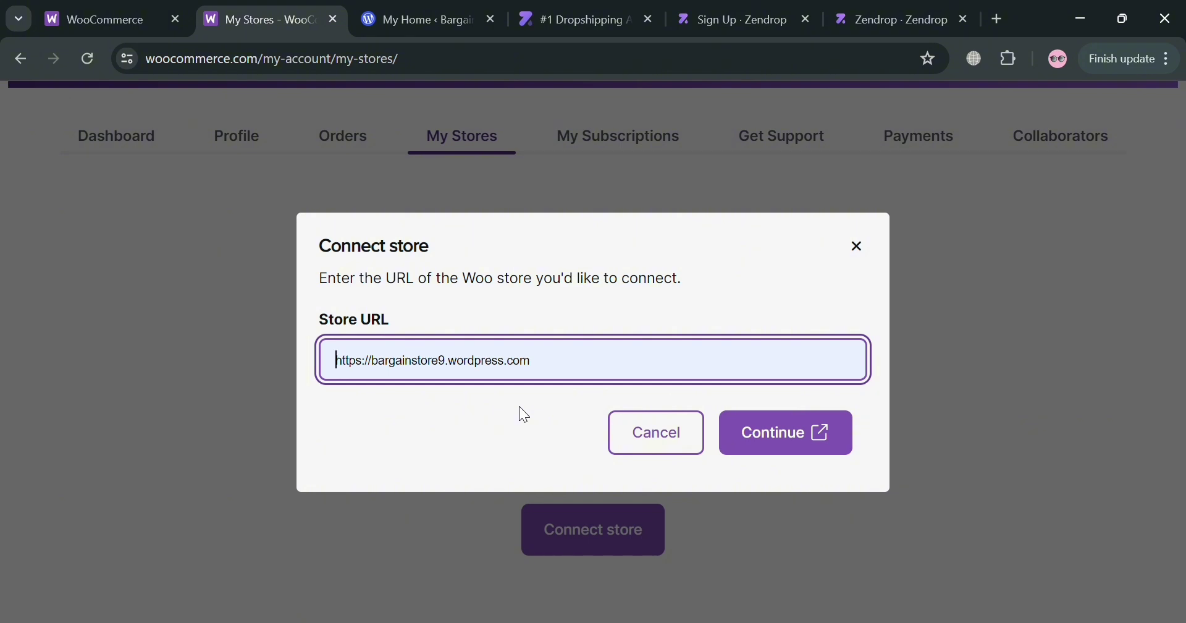
pyautogui.click(822, 431)
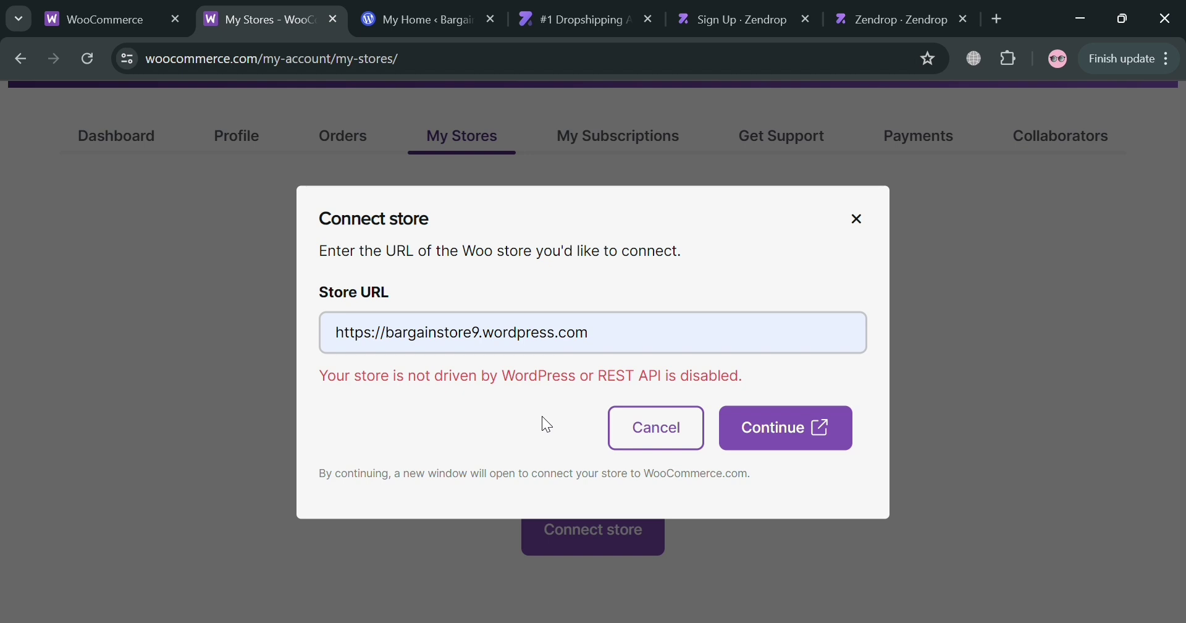
pyautogui.click(686, 424)
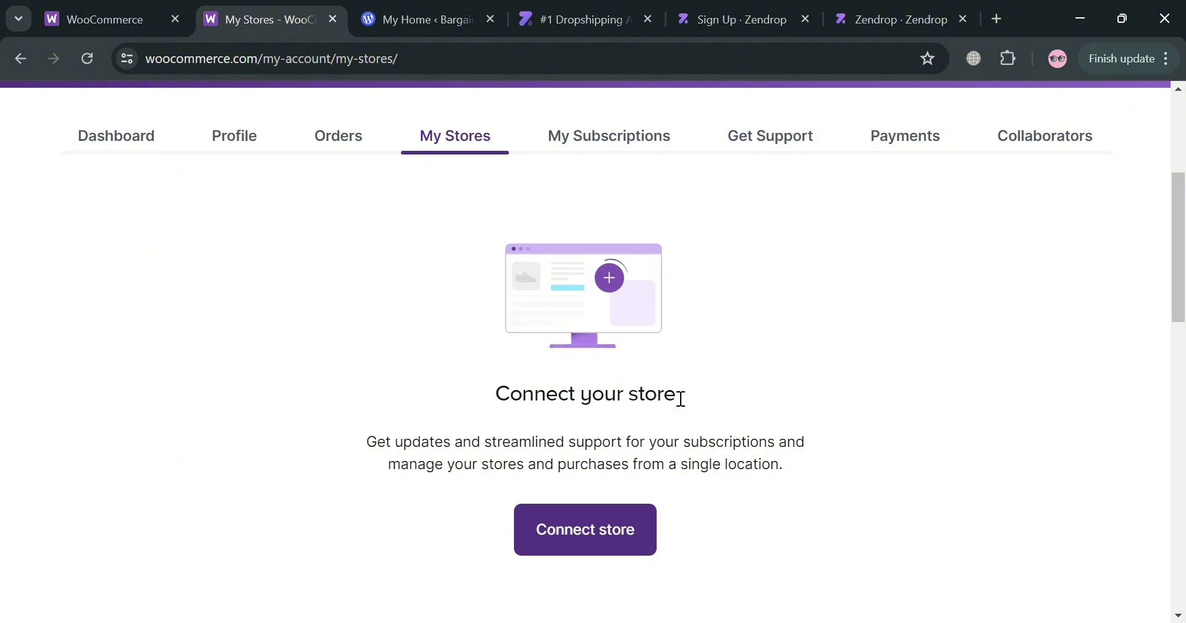
pyautogui.click(420, 19)
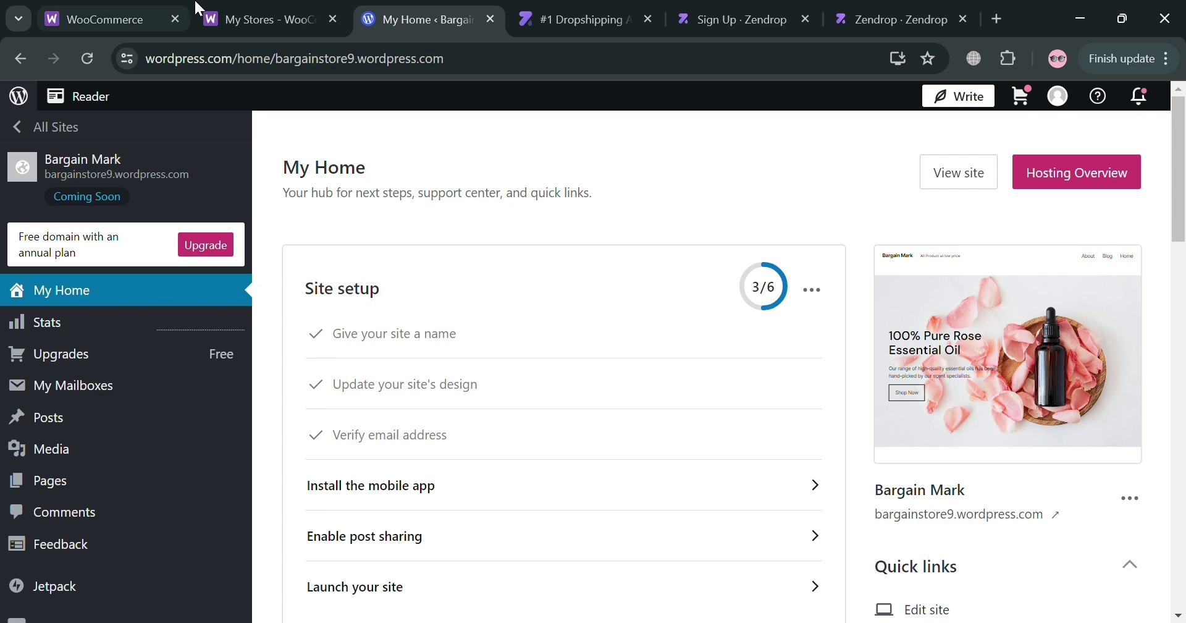
pyautogui.click(596, 8)
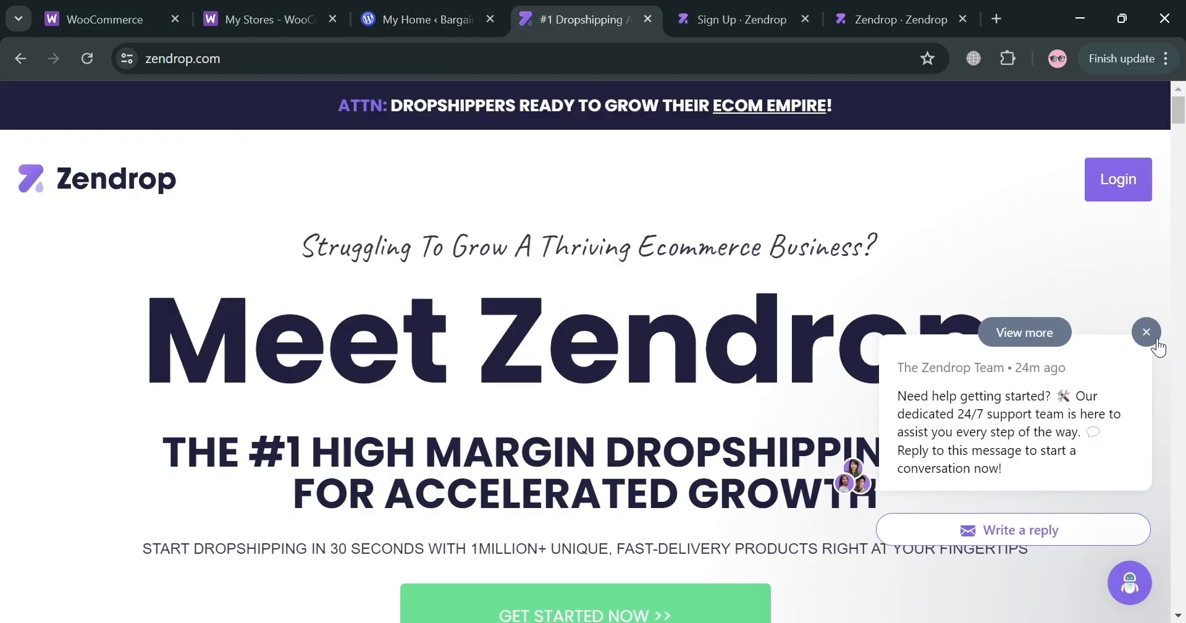
# Step: Dismiss the support chat and scroll through the zendrop.com dropshipping landing page
pyautogui.click(1147, 332)
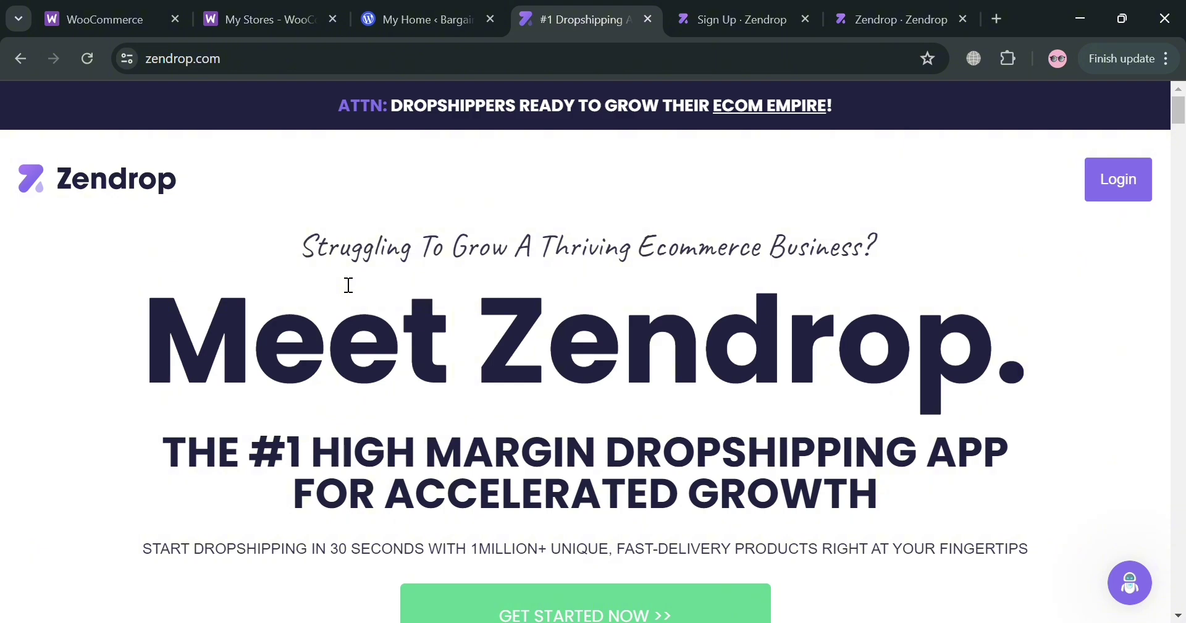
pyautogui.scroll(-15, 821, 313)
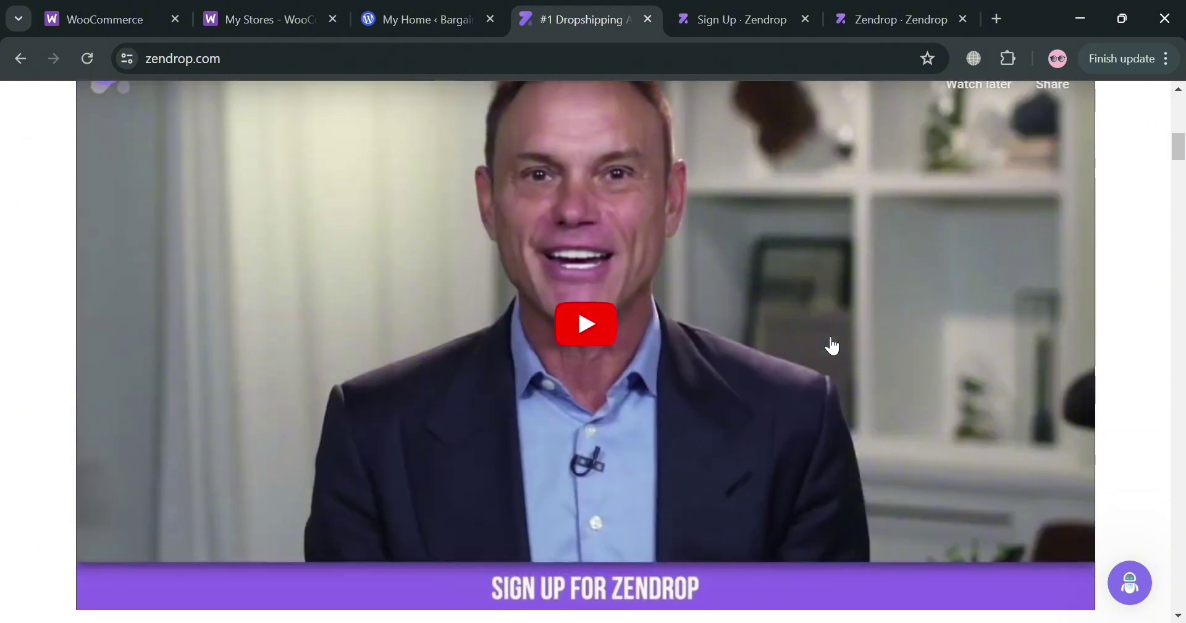
pyautogui.scroll(-20, 835, 347)
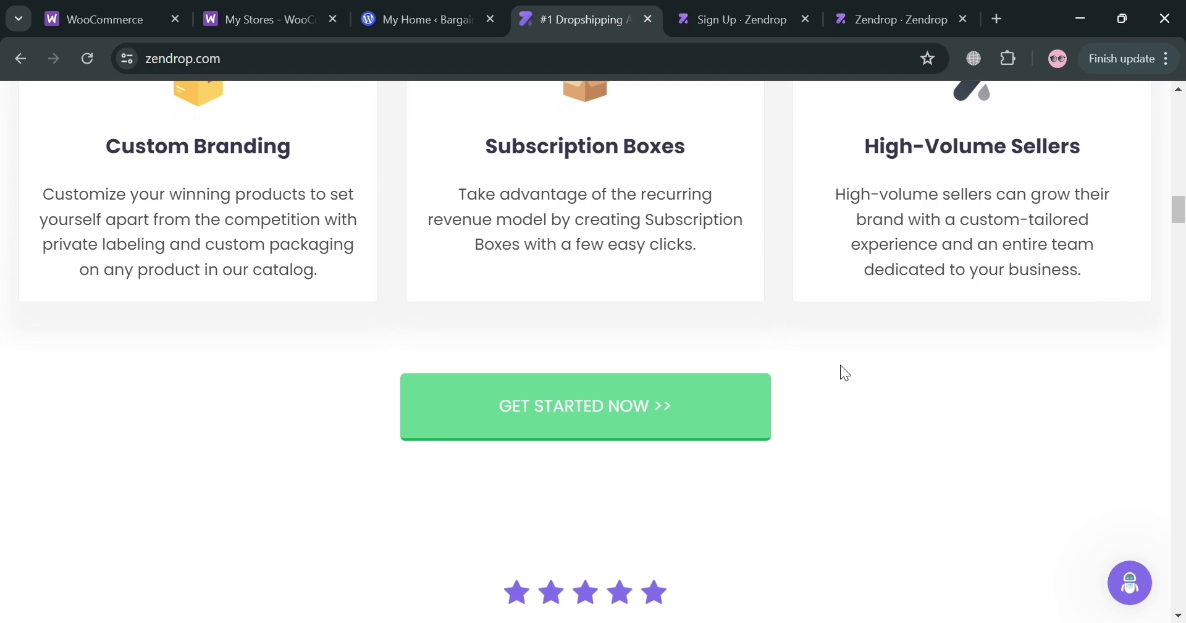
pyautogui.scroll(-6, 838, 371)
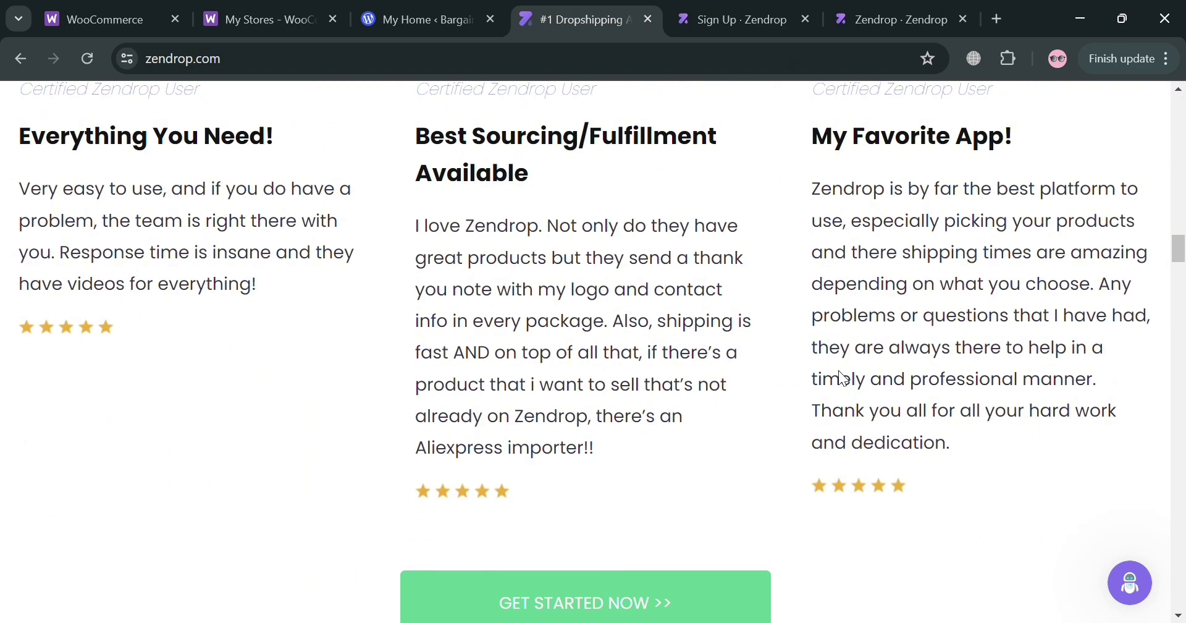
pyautogui.scroll(-10, 849, 380)
pyautogui.scroll(1, 844, 378)
pyautogui.scroll(2, 841, 374)
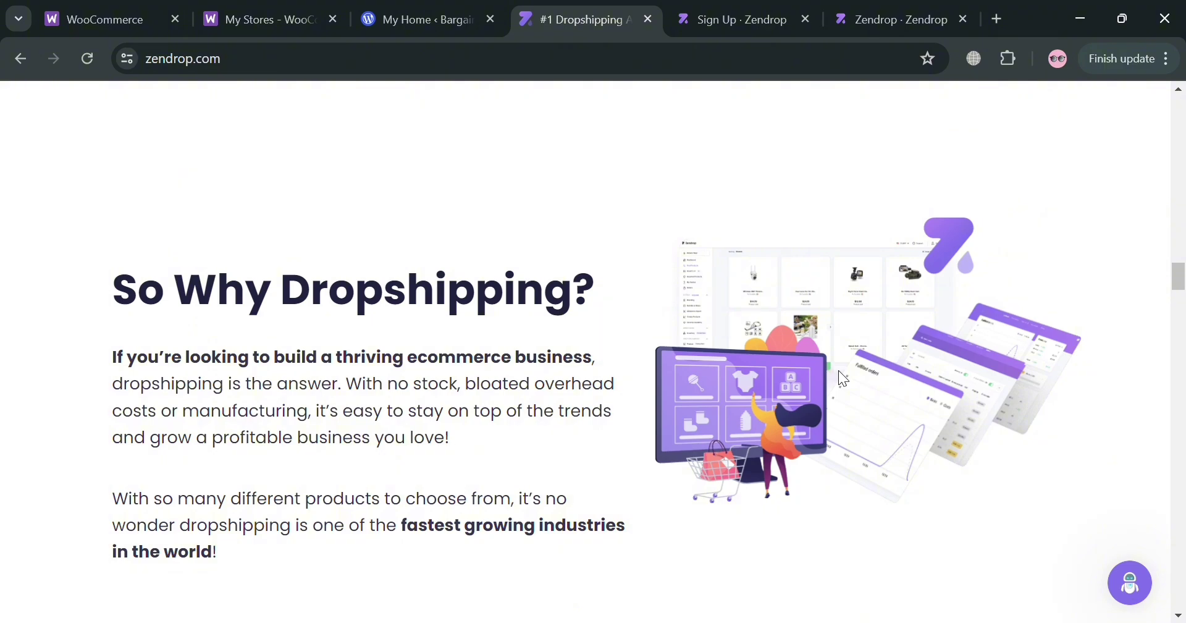
pyautogui.scroll(-10, 839, 371)
pyautogui.scroll(-12, 849, 382)
pyautogui.scroll(-16, 849, 382)
pyautogui.scroll(-20, 808, 340)
pyautogui.scroll(-20, 702, 199)
pyautogui.scroll(20, 768, 379)
pyautogui.scroll(20, 767, 368)
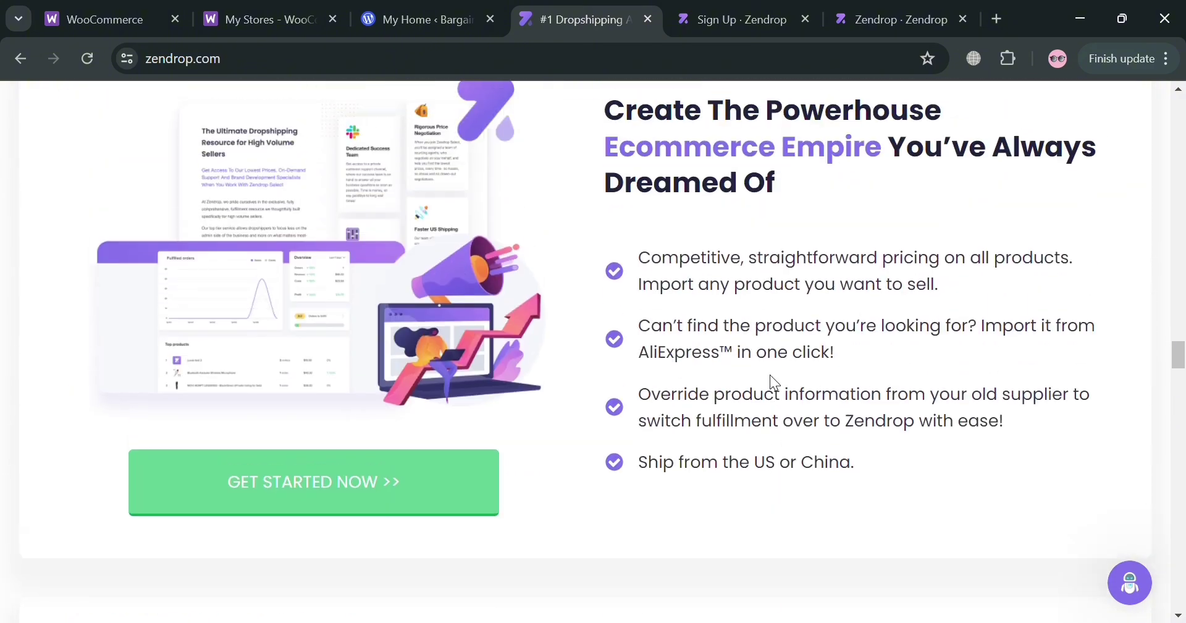
pyautogui.scroll(9, 794, 383)
pyautogui.scroll(20, 793, 384)
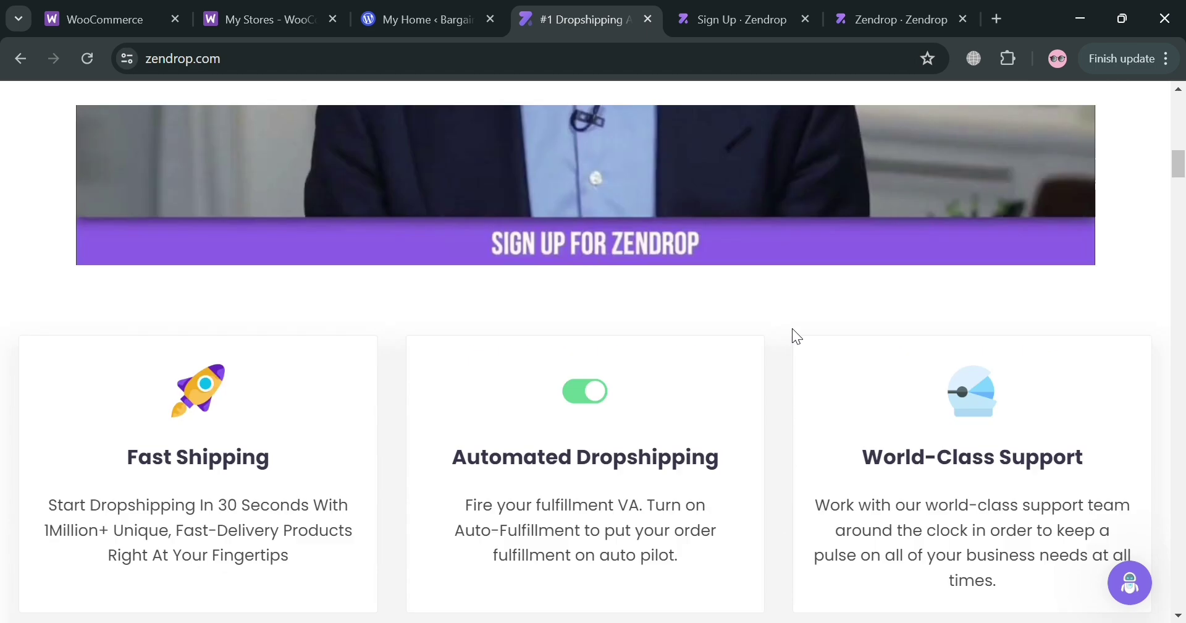
pyautogui.scroll(15, 792, 329)
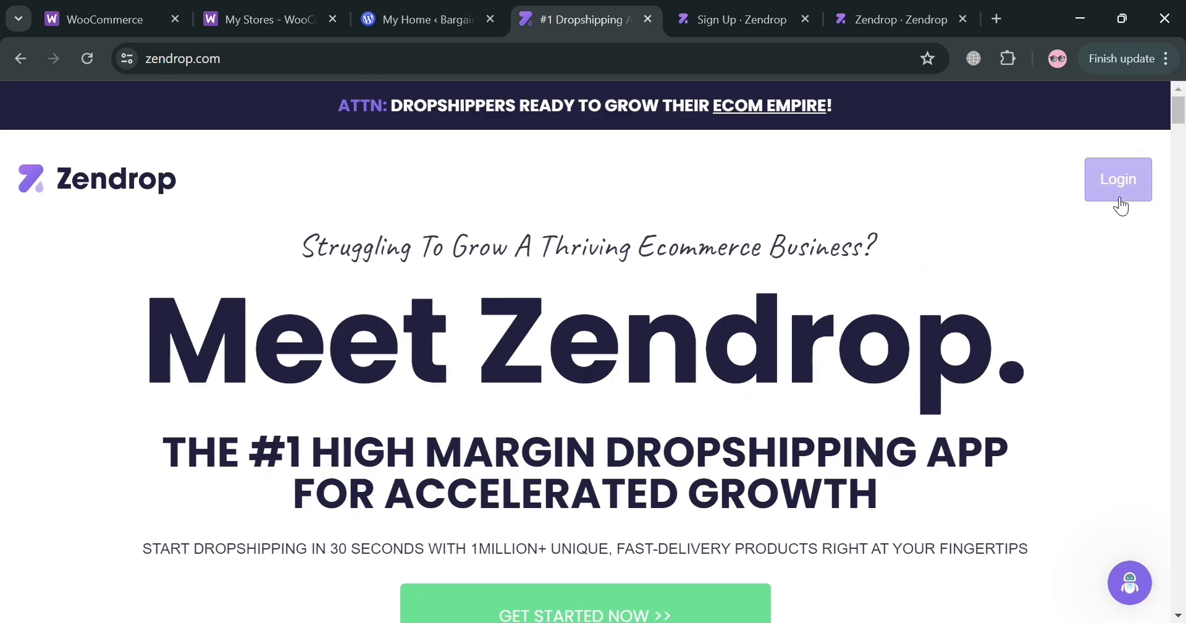
# Step: View the empty Create an account form on the Sign Up · Zendrop tab
pyautogui.click(733, 19)
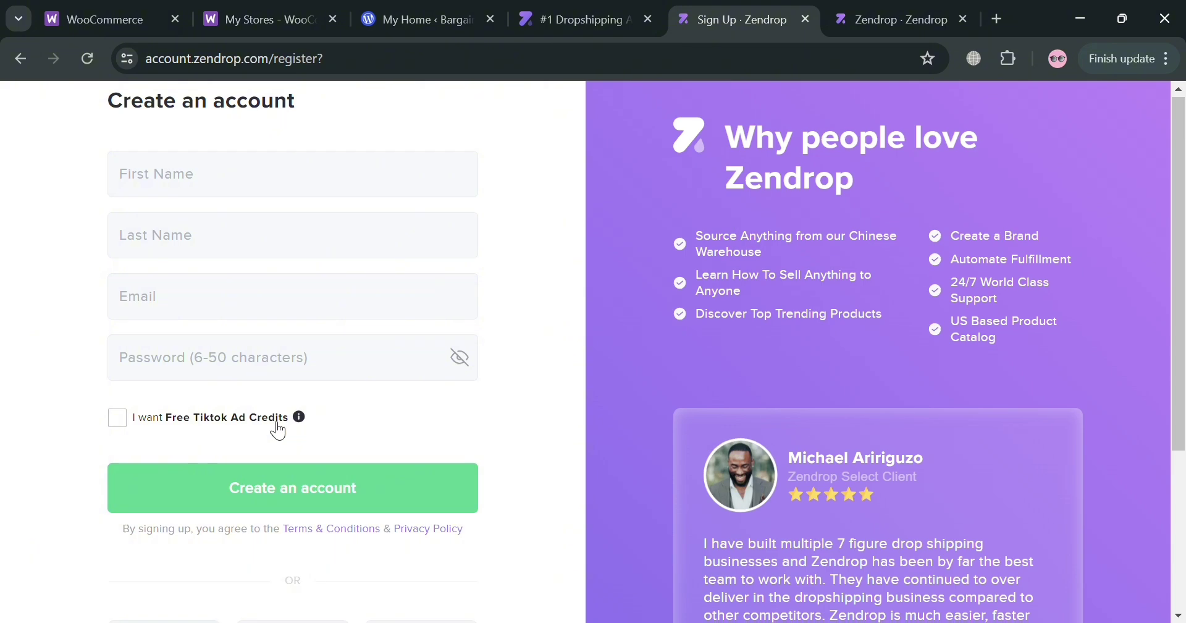
pyautogui.scroll(-4, 278, 424)
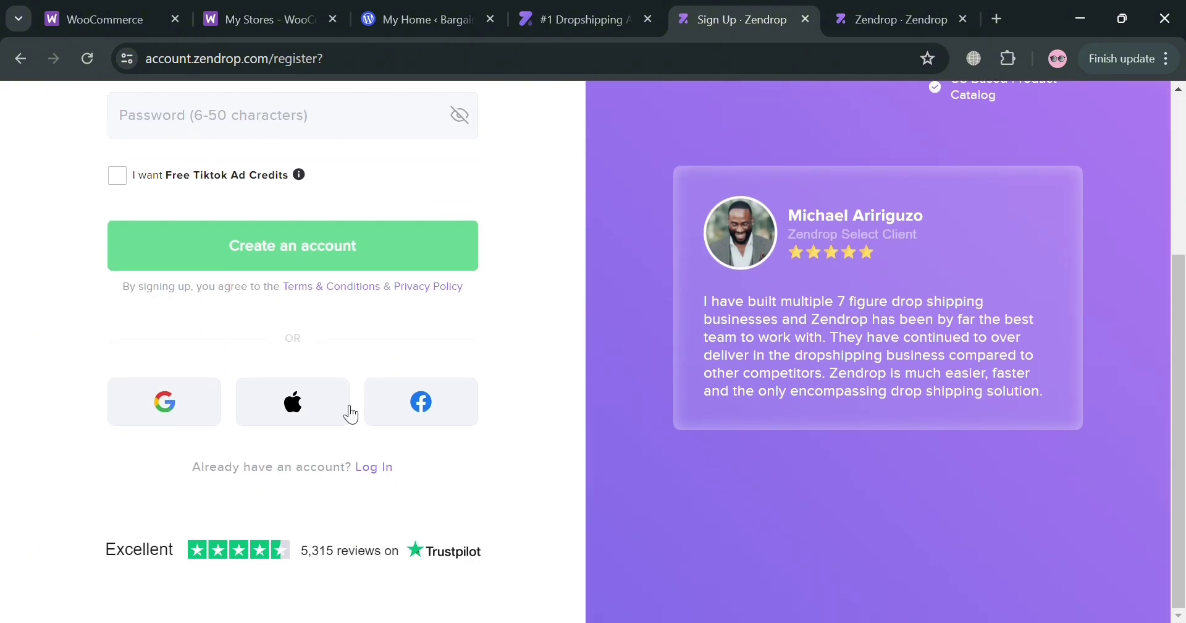
pyautogui.scroll(4, 464, 435)
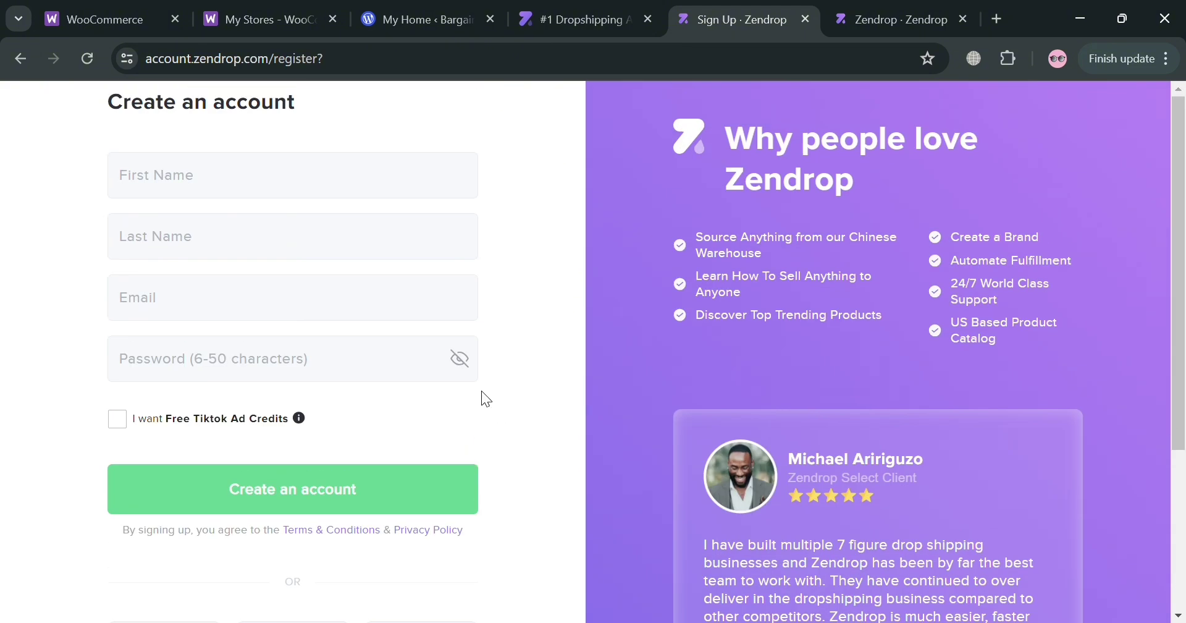
# Step: Look over the signed-in Zendrop app's store-connection page
pyautogui.click(868, 9)
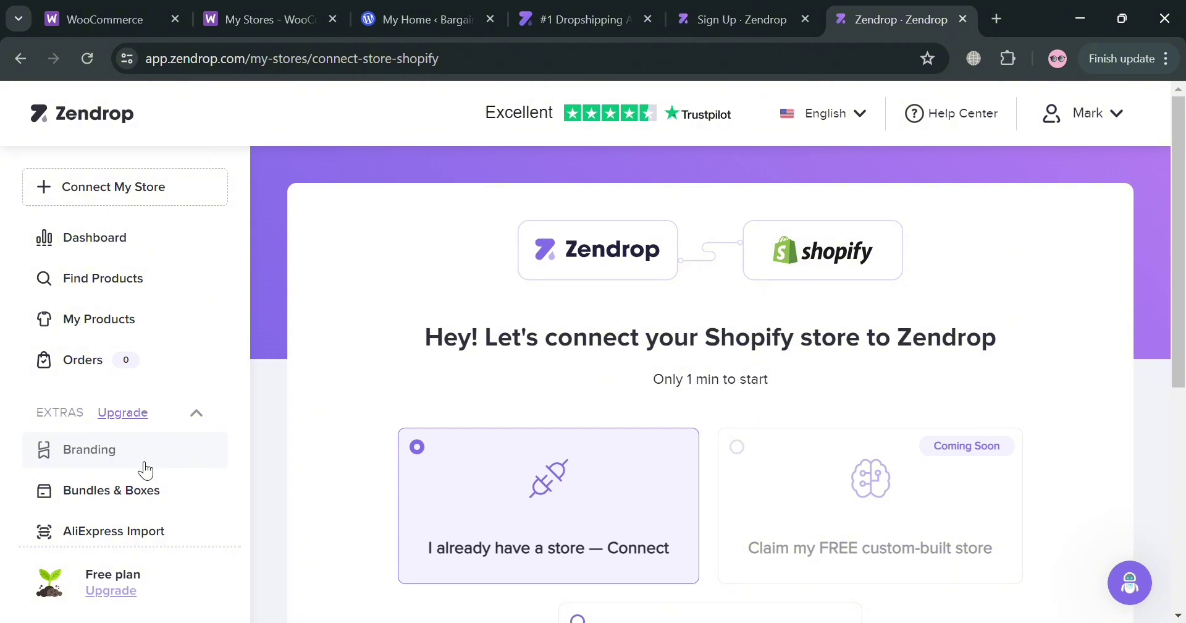
pyautogui.scroll(-4, 164, 470)
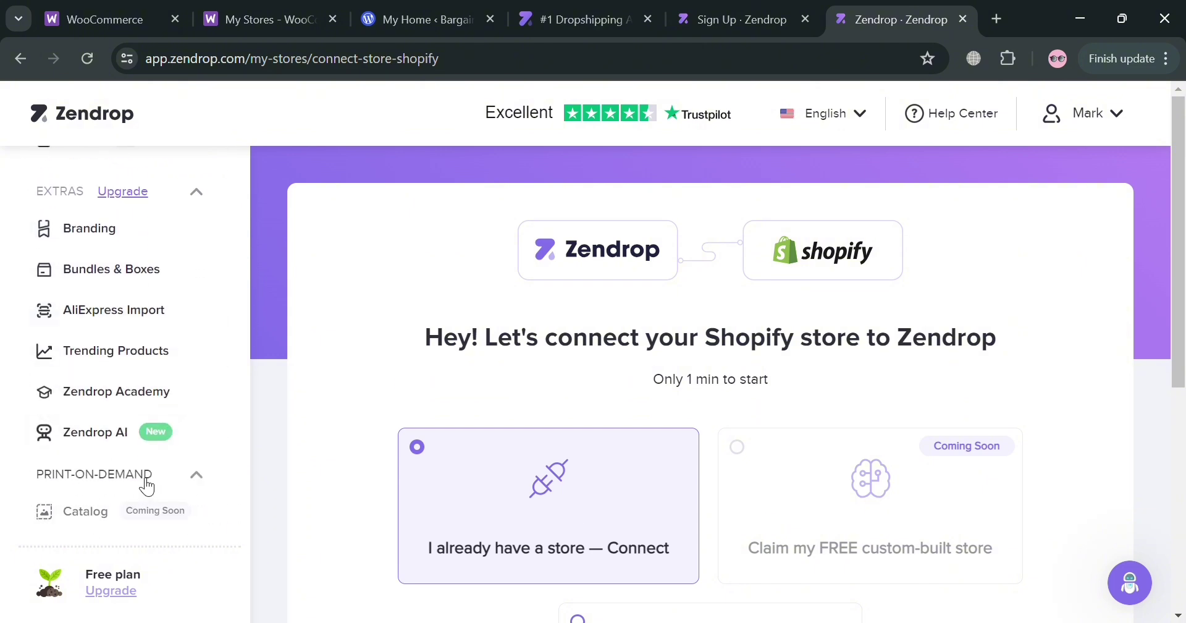
pyautogui.scroll(4, 145, 480)
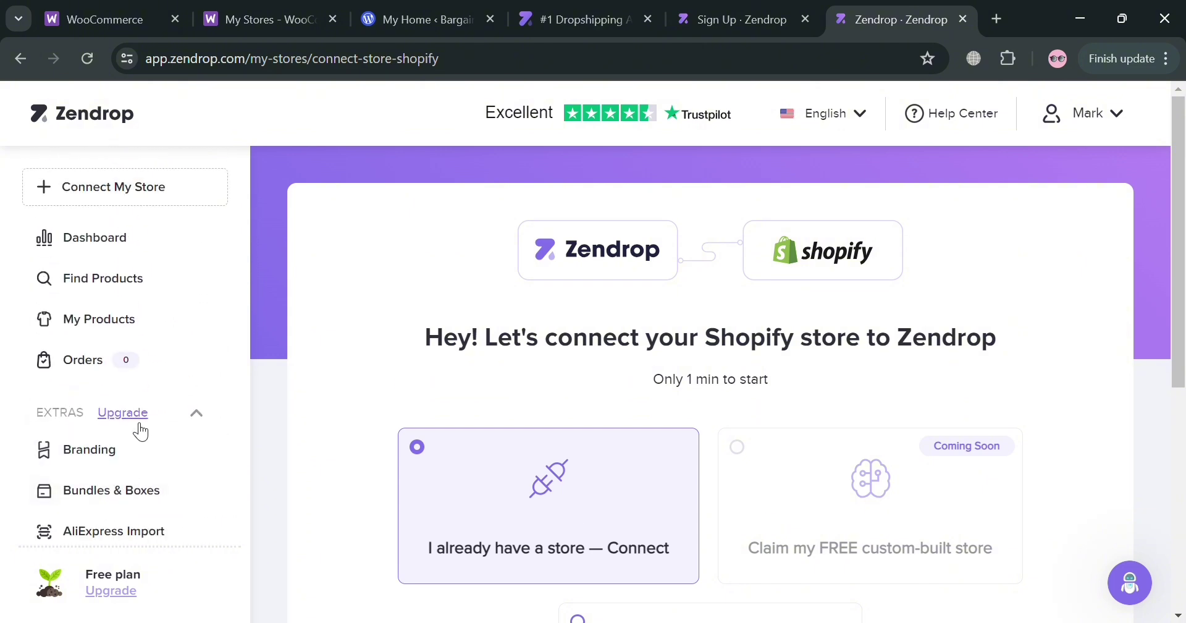
pyautogui.scroll(-5, 760, 284)
pyautogui.scroll(3, 631, 273)
pyautogui.scroll(-3, 667, 340)
pyautogui.scroll(-2, 705, 437)
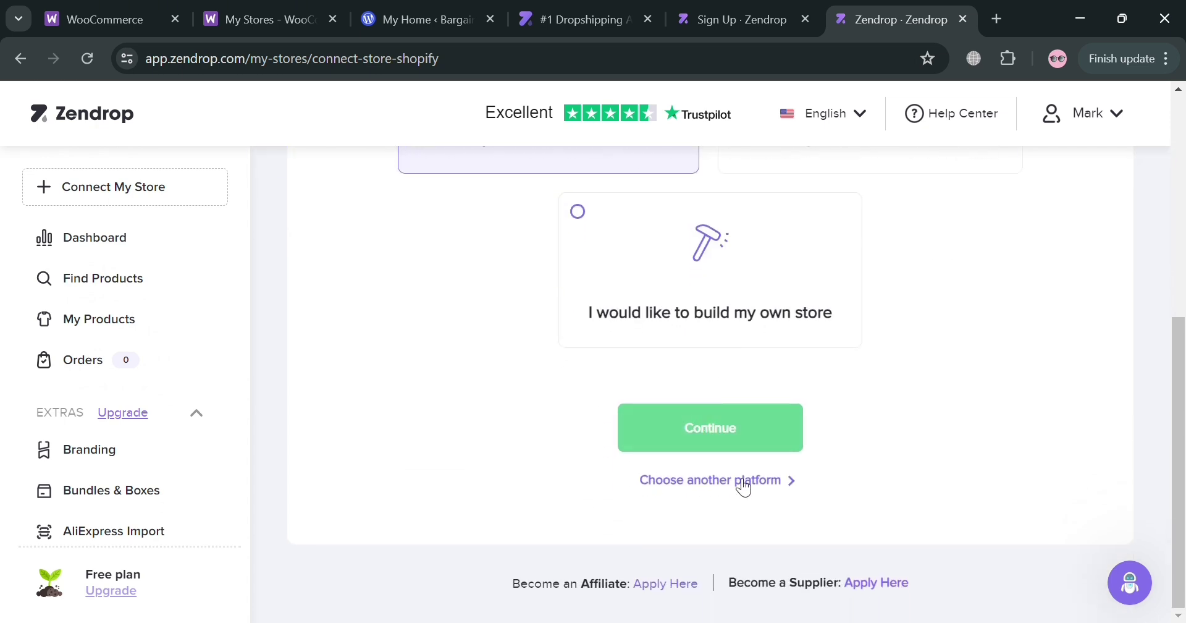
# Step: Browse the other supported store platforms, then return to the Shopify connect page
pyautogui.click(751, 487)
pyautogui.scroll(-2, 795, 418)
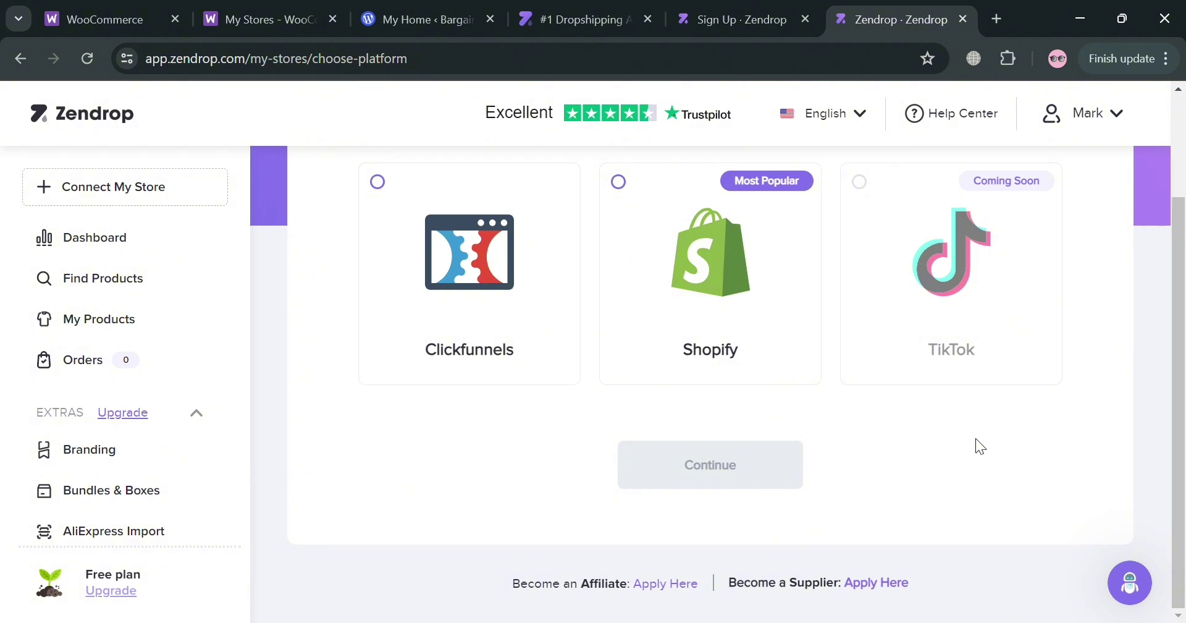
pyautogui.scroll(2, 976, 445)
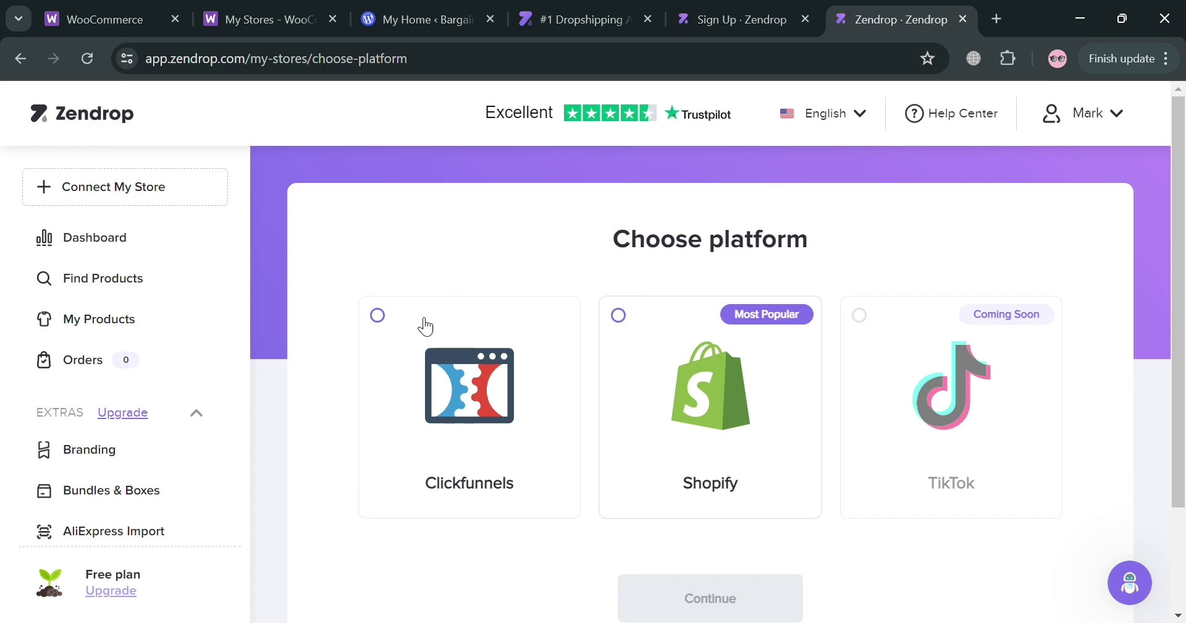
pyautogui.scroll(-2, 588, 365)
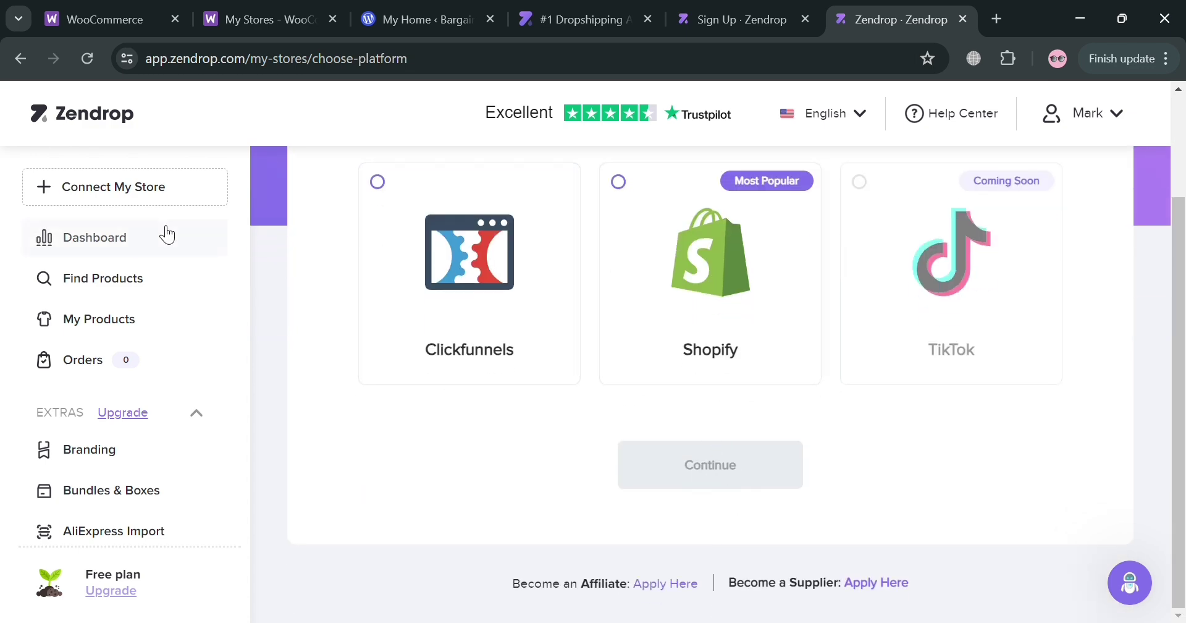
pyautogui.click(160, 198)
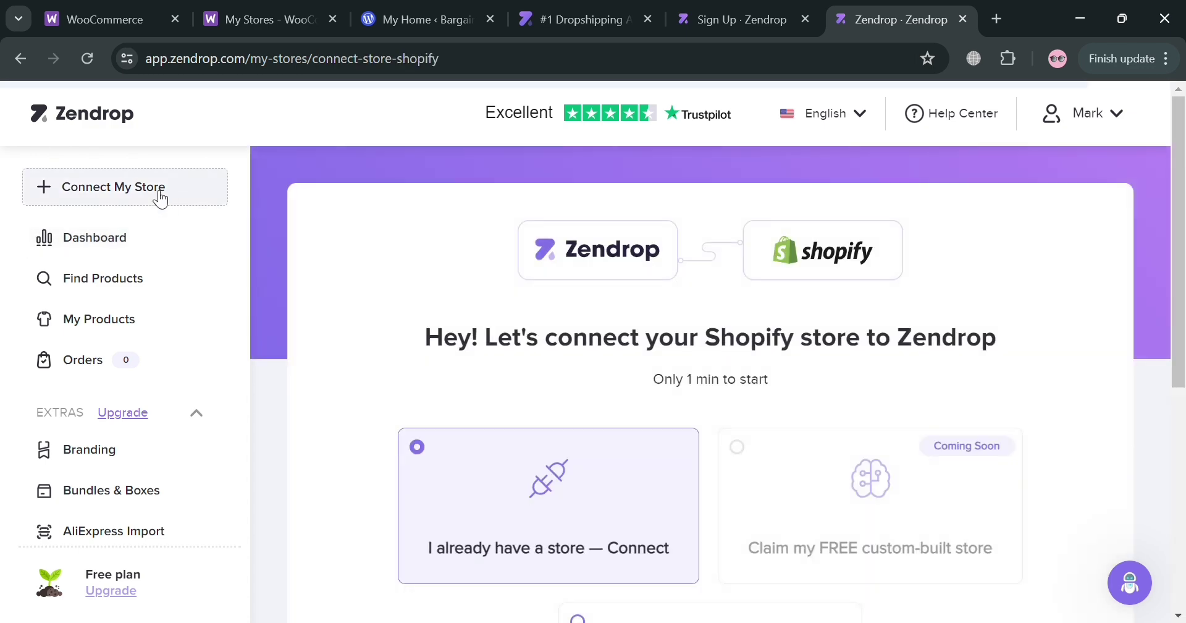
pyautogui.scroll(-5, 746, 392)
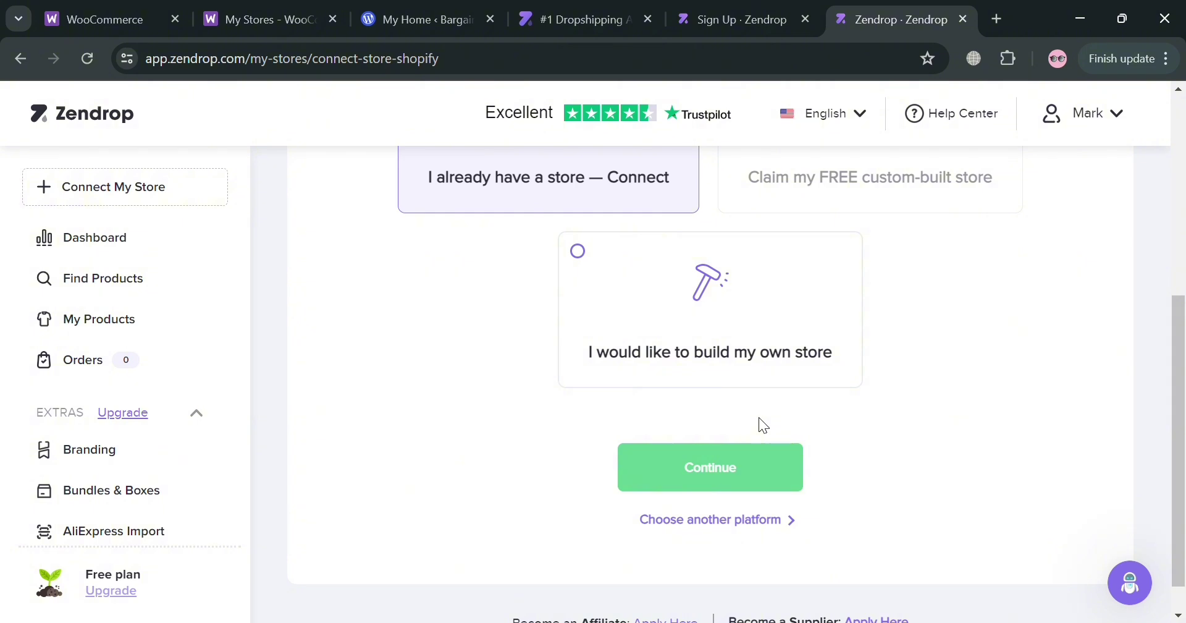
pyautogui.scroll(6, 824, 250)
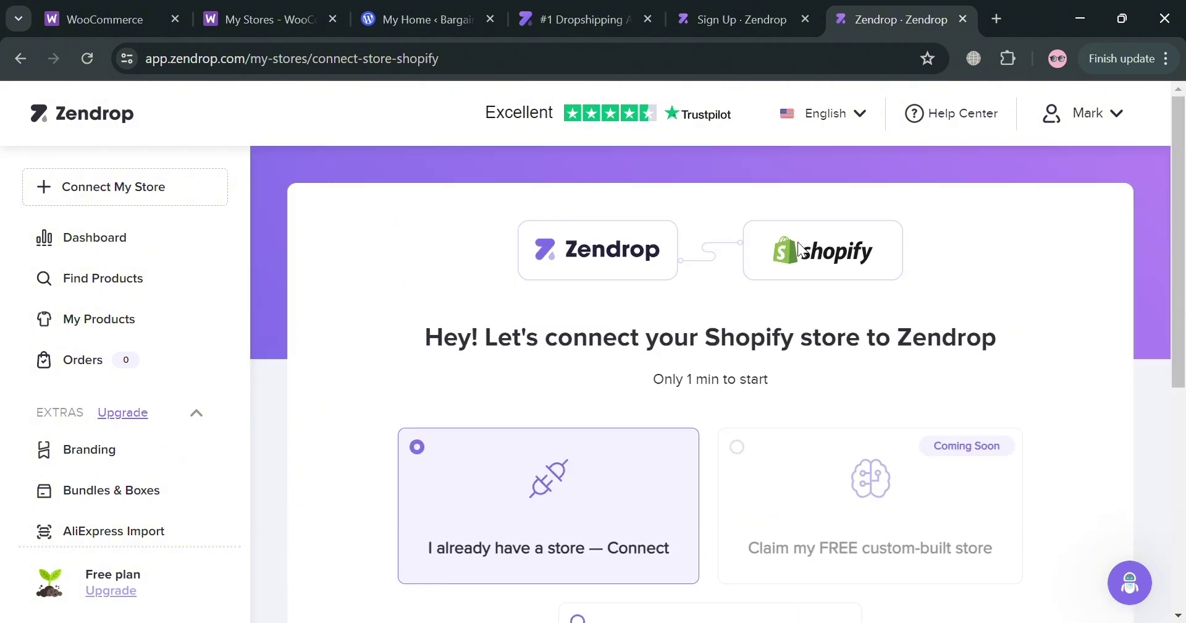
pyautogui.click(443, 18)
# Step: Search the WordPress.com plugins marketplace for zendrop
pyautogui.scroll(-3, 166, 310)
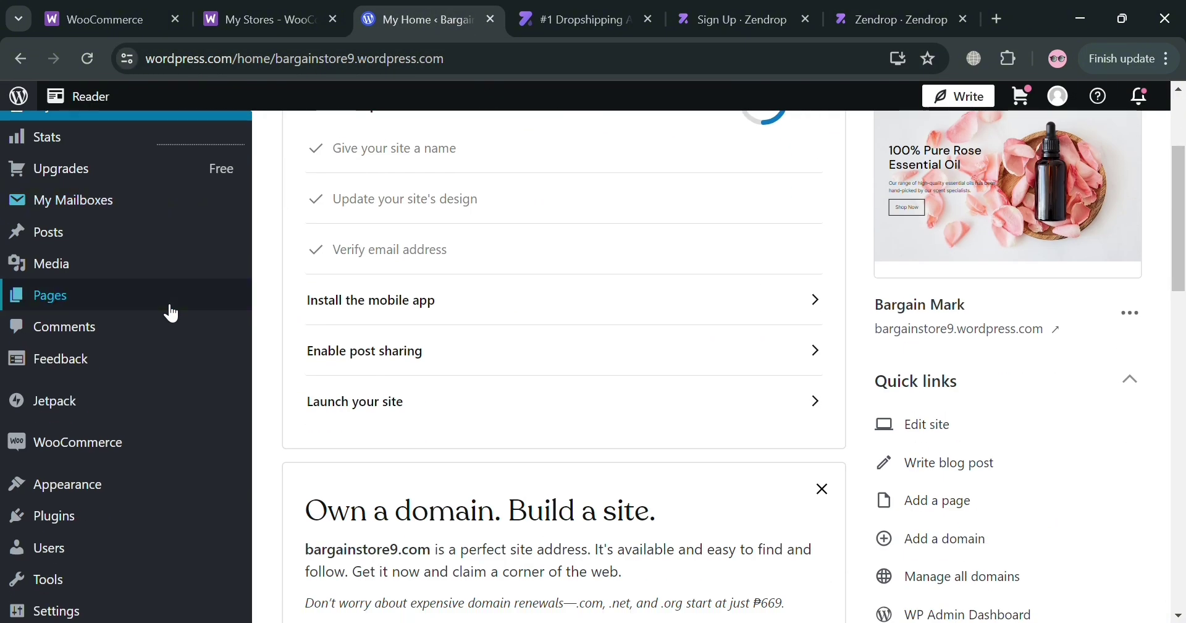
pyautogui.click(97, 524)
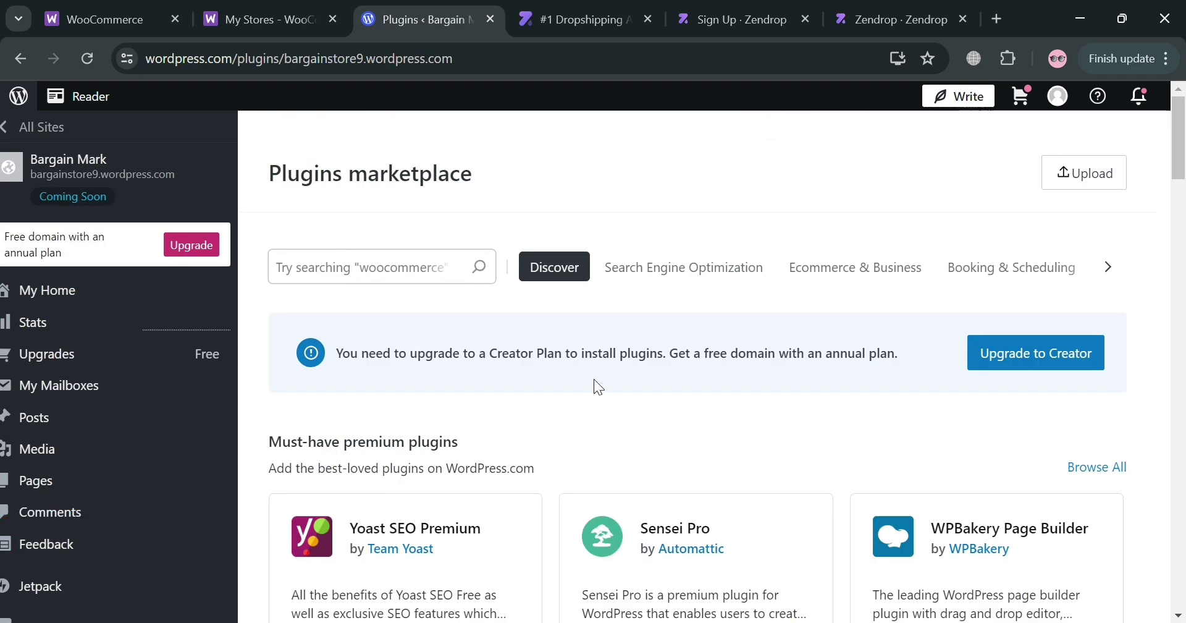
pyautogui.scroll(-7, 574, 438)
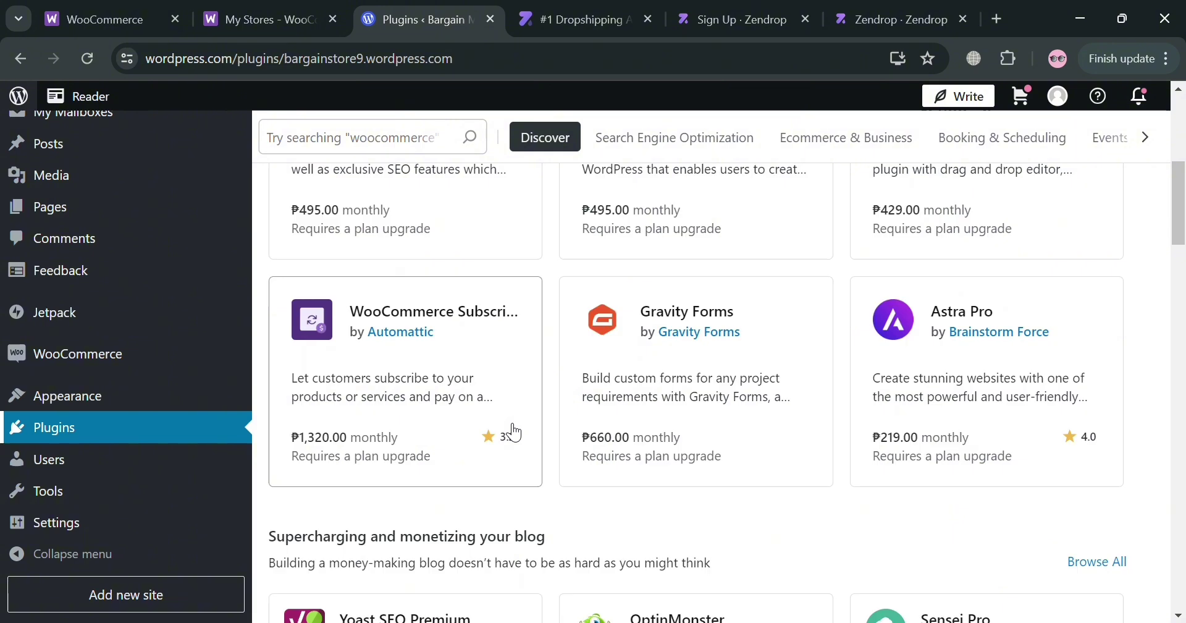
pyautogui.scroll(8, 511, 429)
pyautogui.click(413, 281)
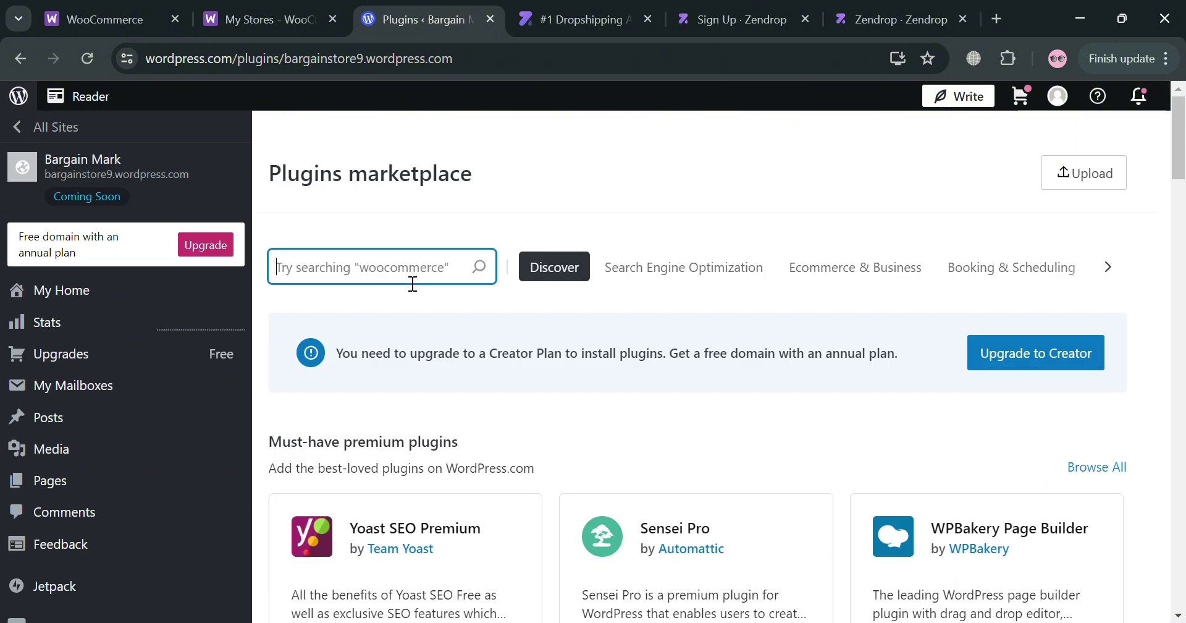
pyautogui.write('zendrop')
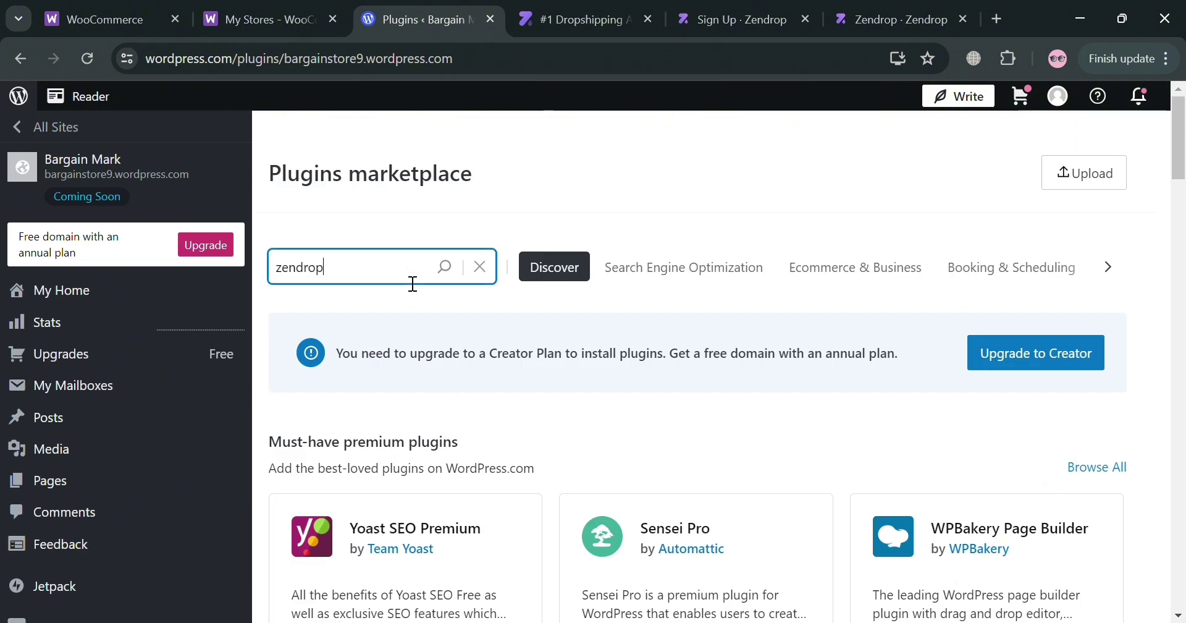
pyautogui.press('Return')
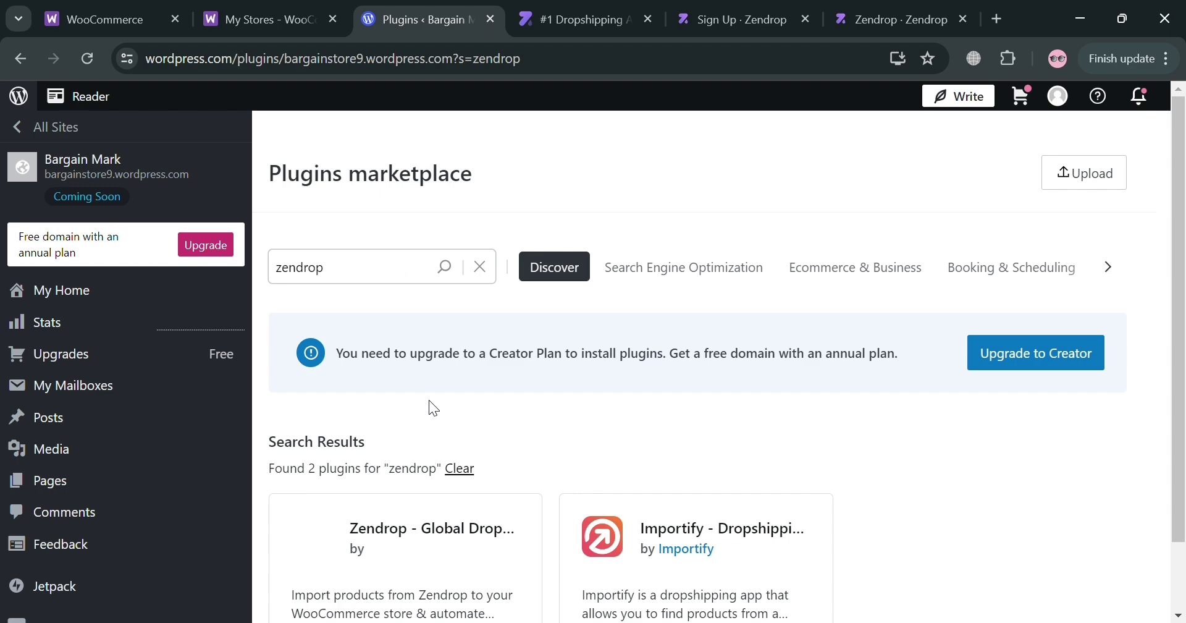
# Step: Read through the Zendrop – Global Dropshipping plugin details, then go back to the Zendrop tab
pyautogui.scroll(-1, 352, 598)
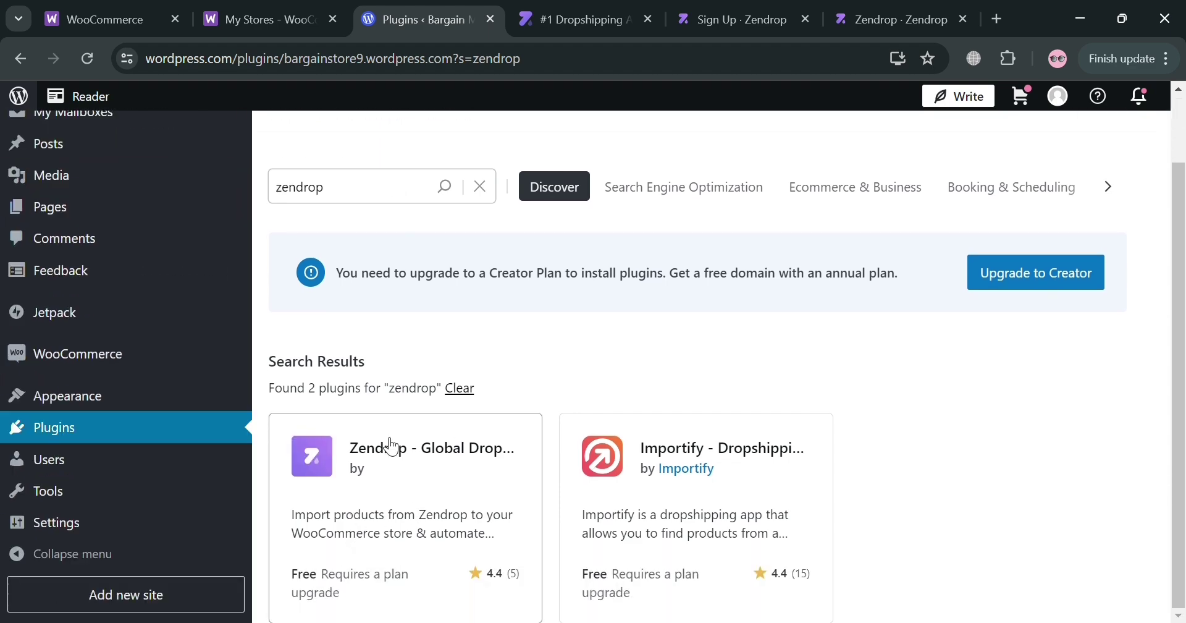
pyautogui.click(415, 503)
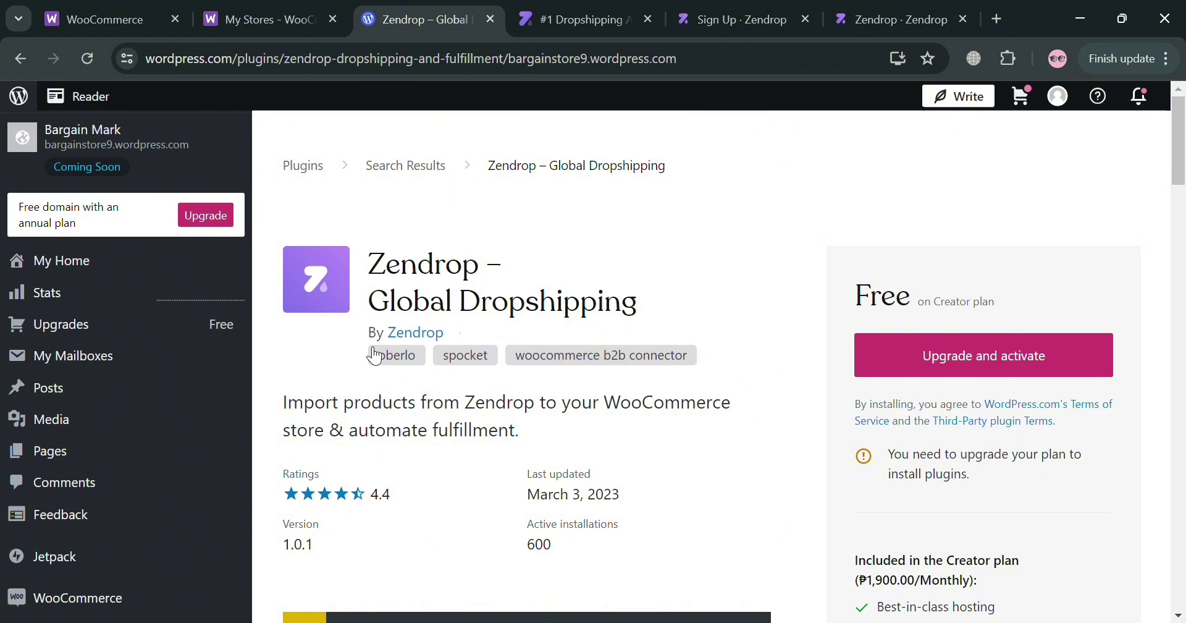
pyautogui.scroll(-3, 493, 384)
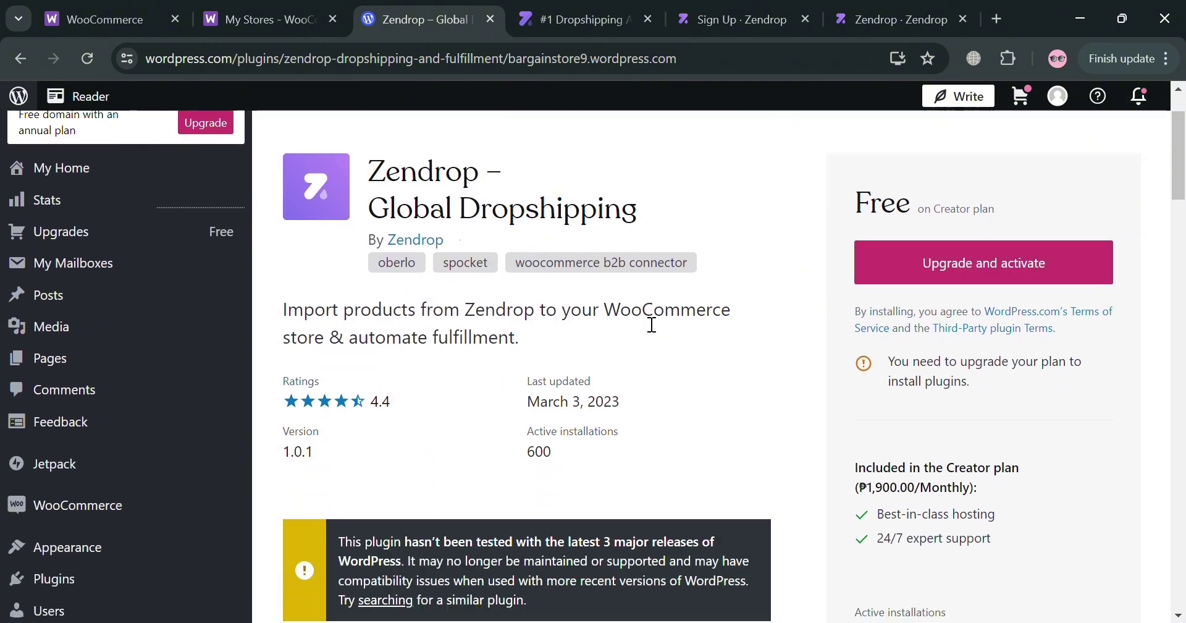
pyautogui.scroll(-3, 1035, 273)
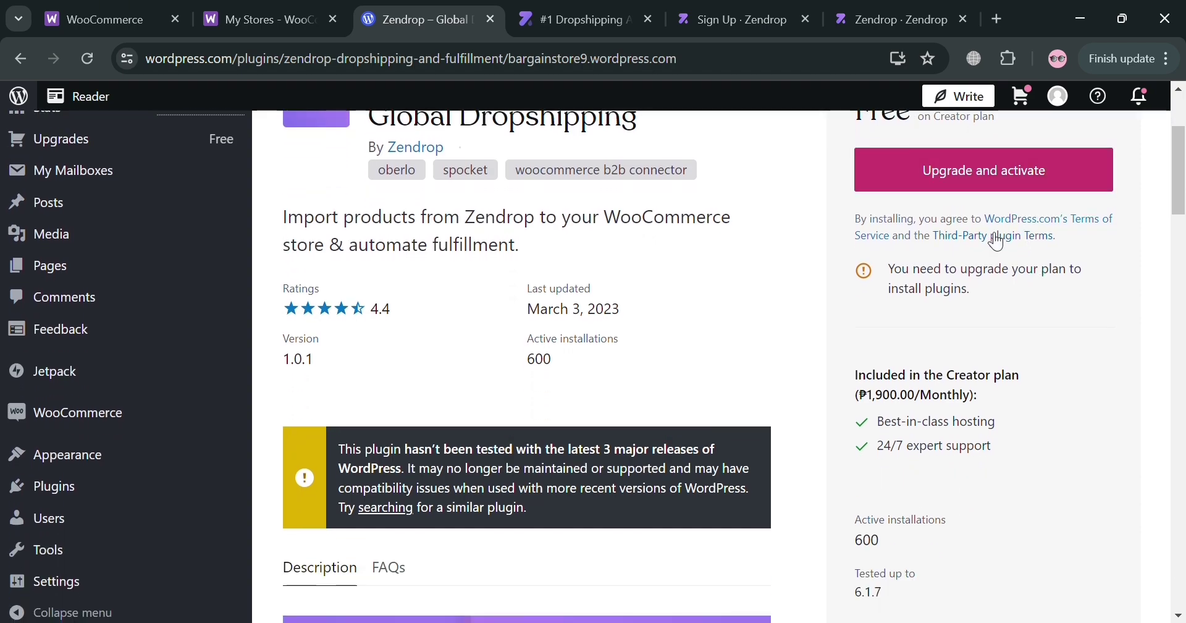
pyautogui.scroll(-9, 996, 229)
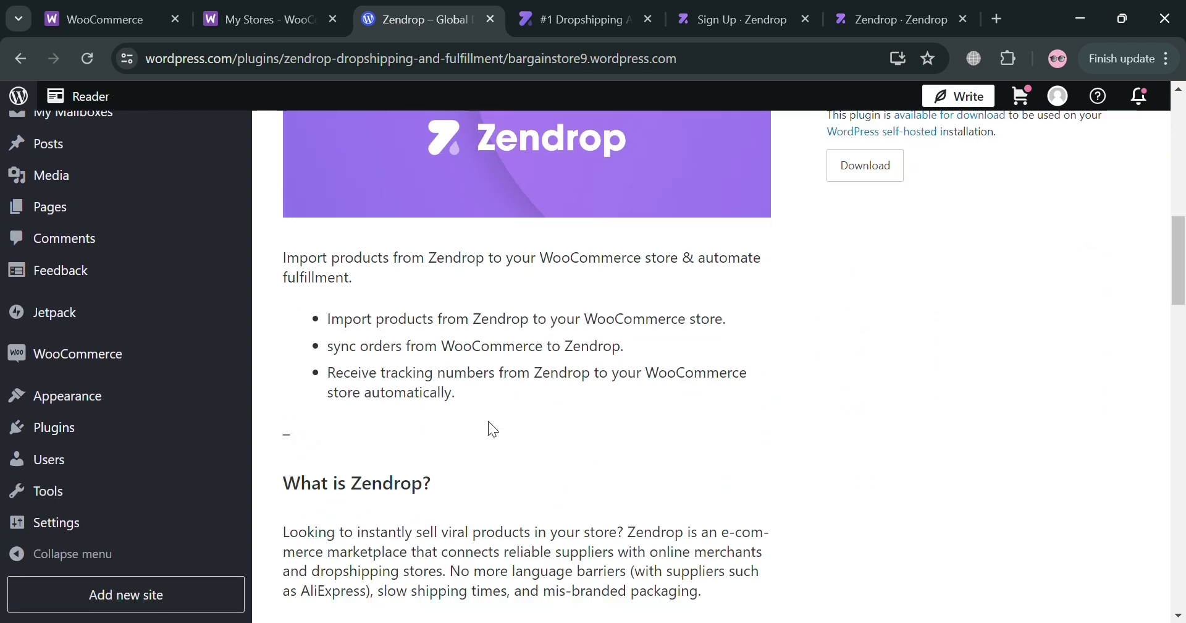
pyautogui.scroll(-2, 559, 483)
pyautogui.scroll(13, 563, 457)
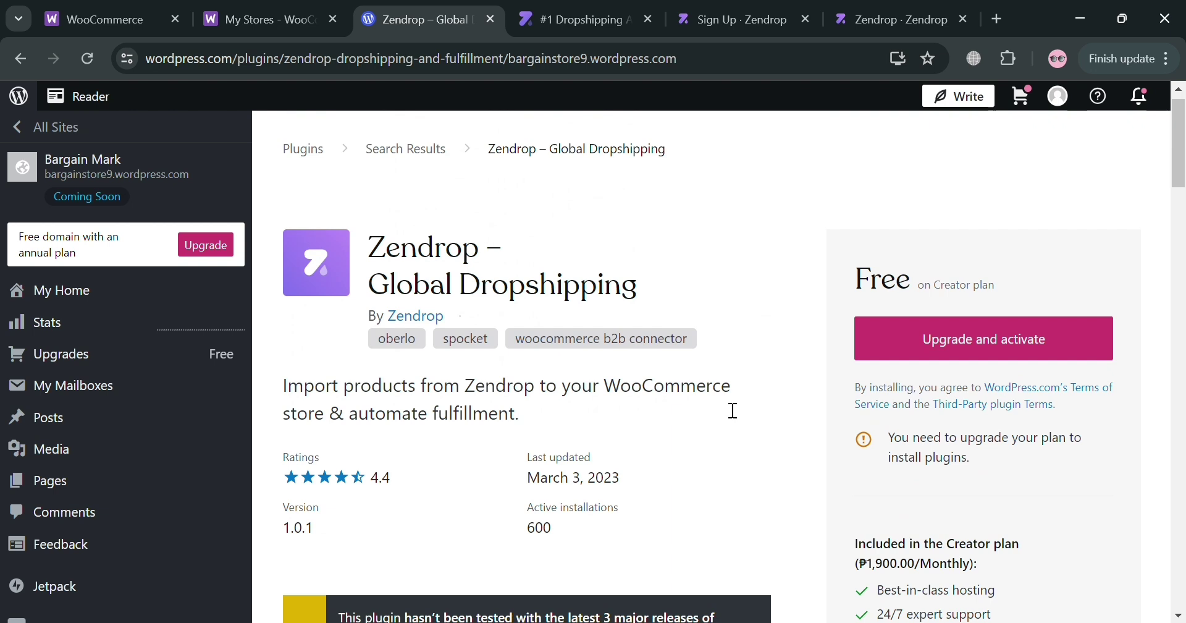
pyautogui.scroll(1, 829, 397)
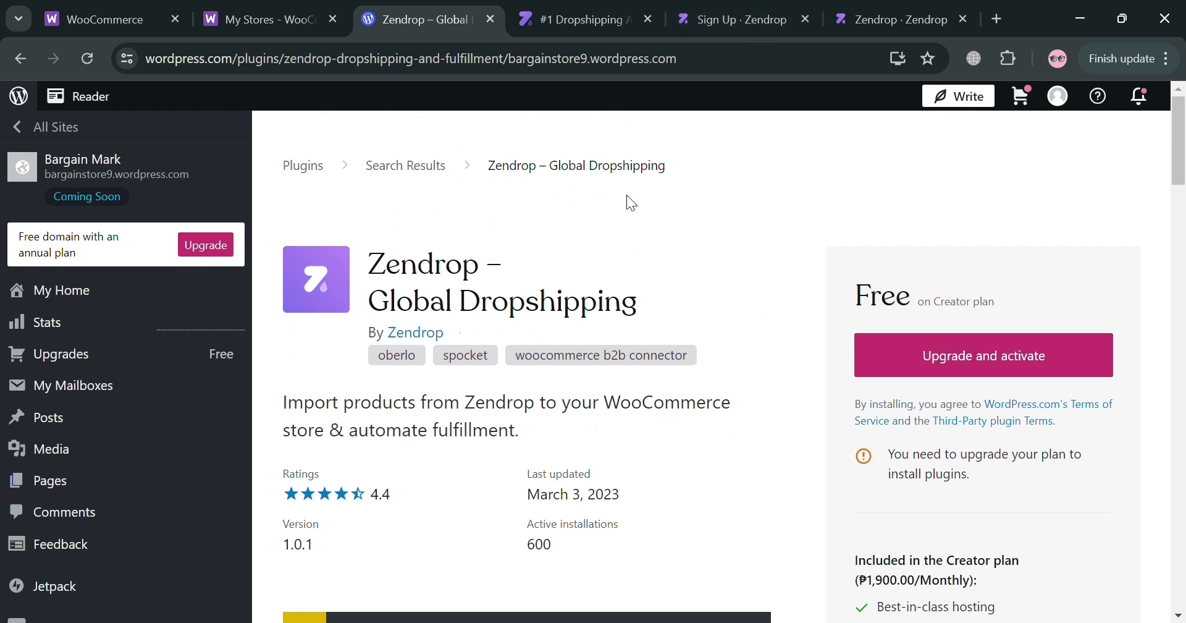
pyautogui.click(910, 8)
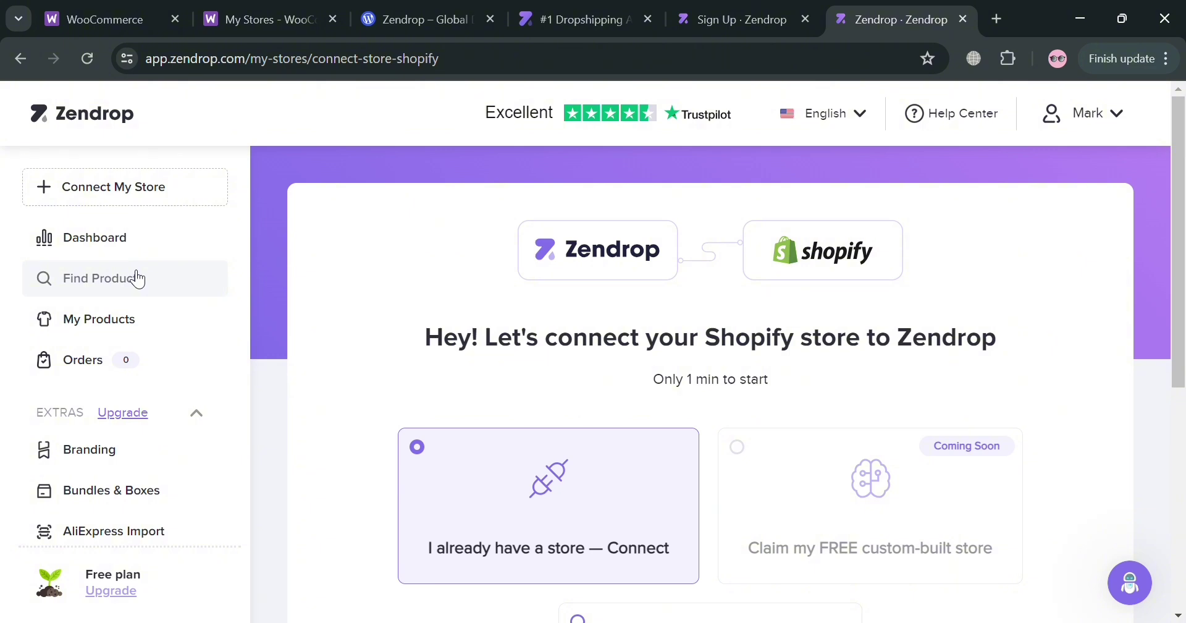
# Step: Open Find Products, scroll the New Arrivals listings, and view the All categories dropdown
pyautogui.click(94, 278)
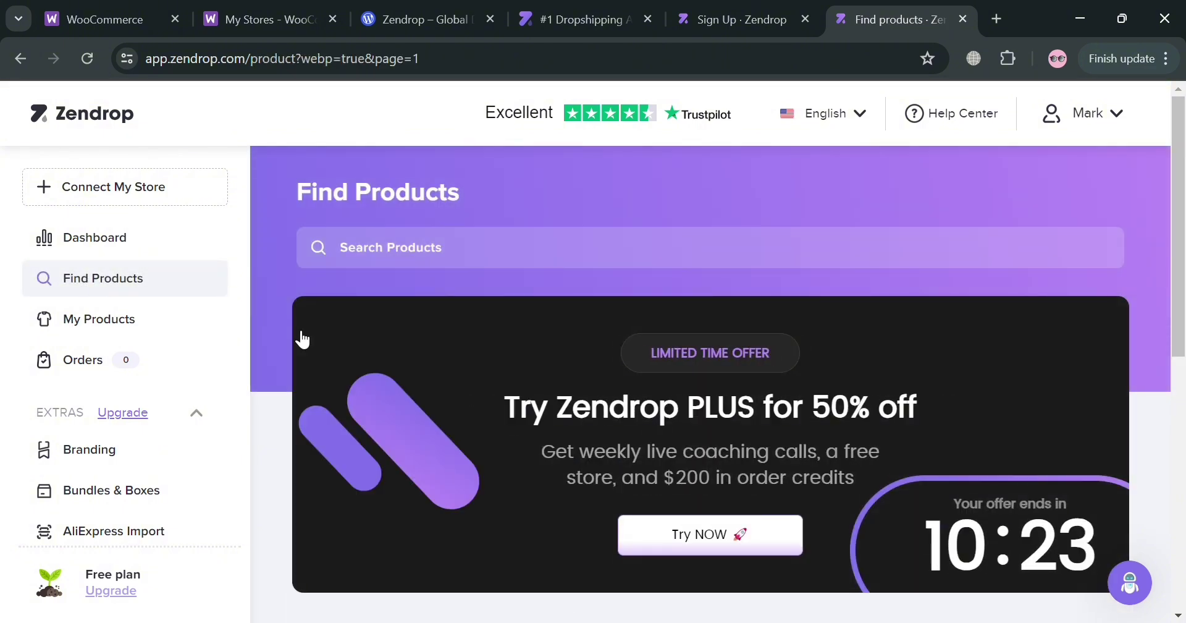
pyautogui.scroll(-8, 694, 484)
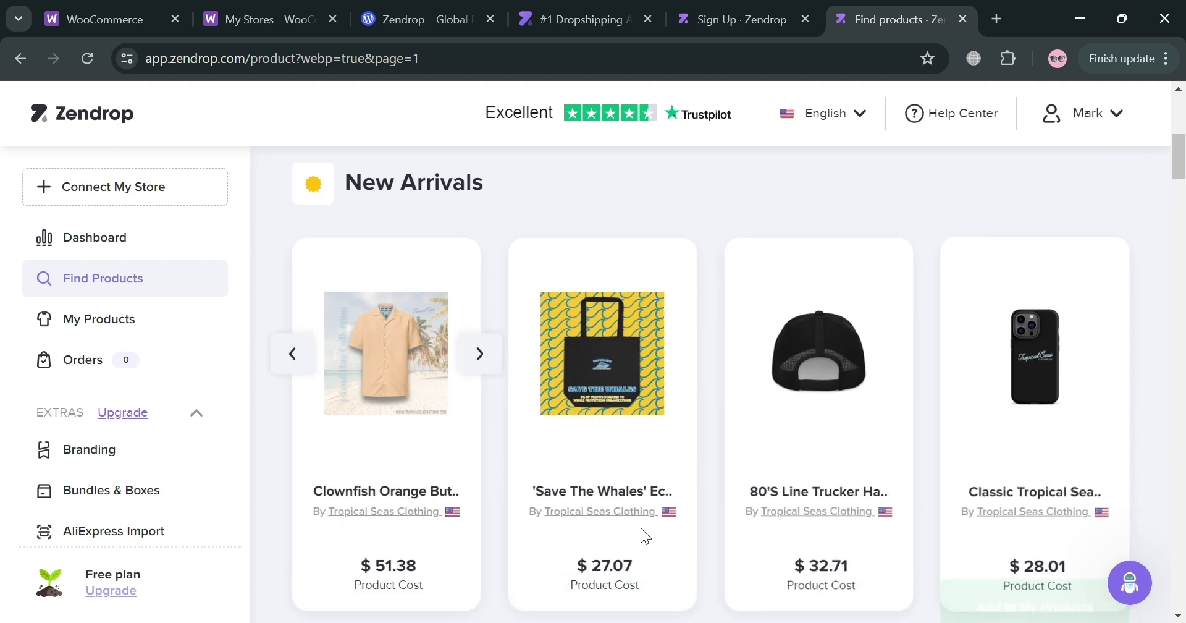
pyautogui.scroll(-4, 473, 513)
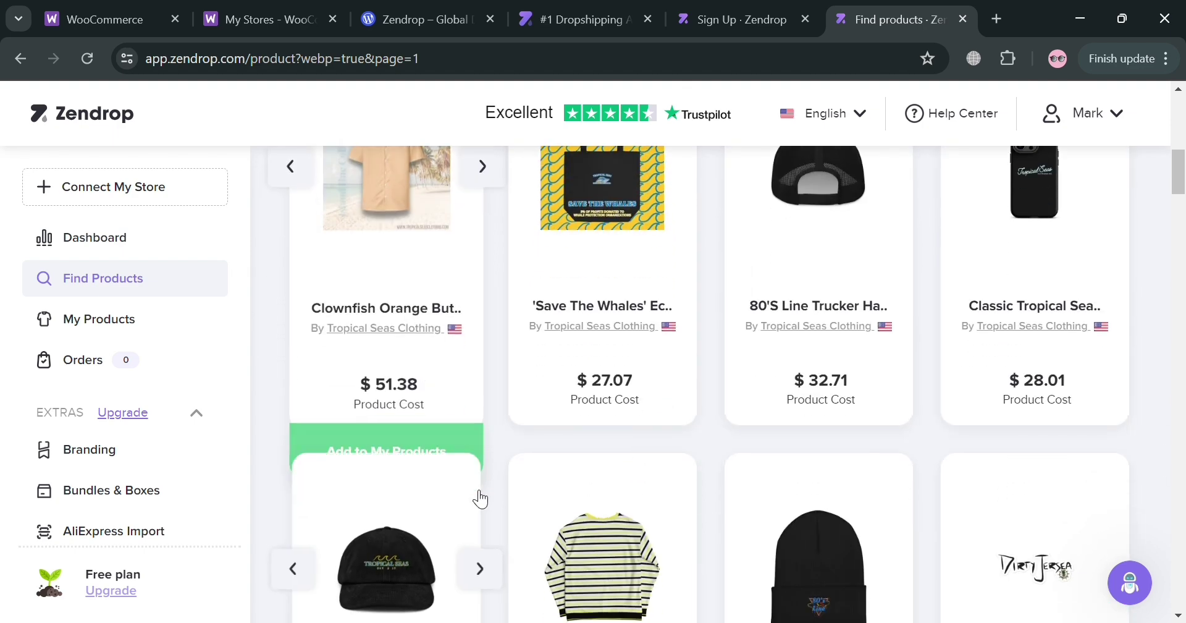
pyautogui.scroll(-3, 686, 510)
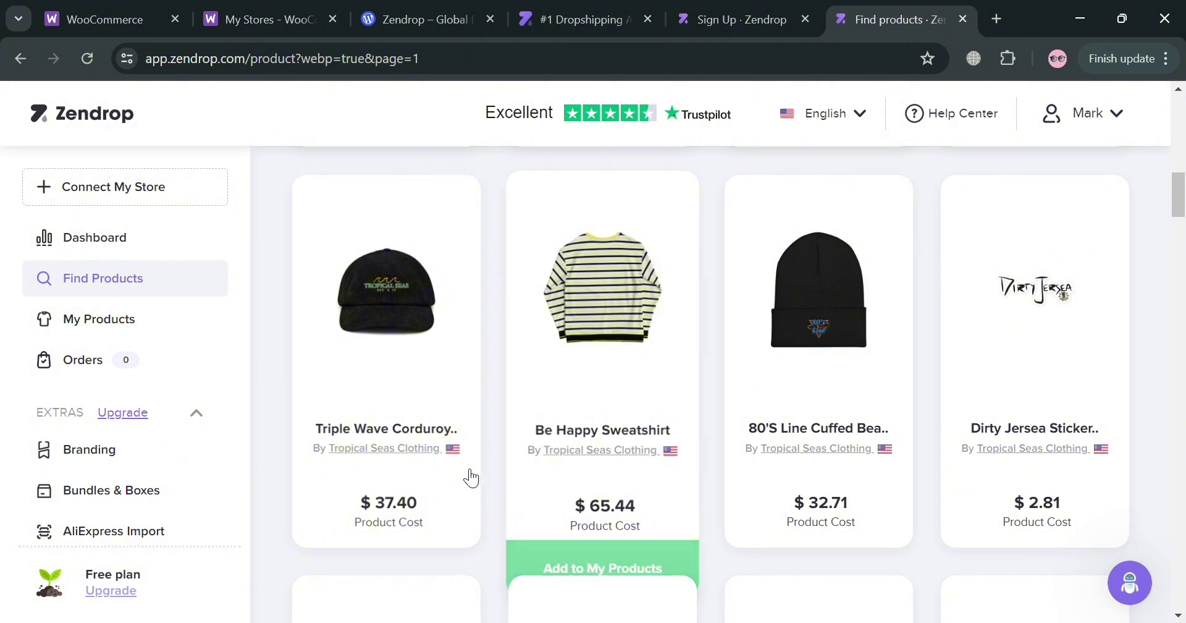
pyautogui.scroll(5, 735, 498)
pyautogui.scroll(6, 735, 498)
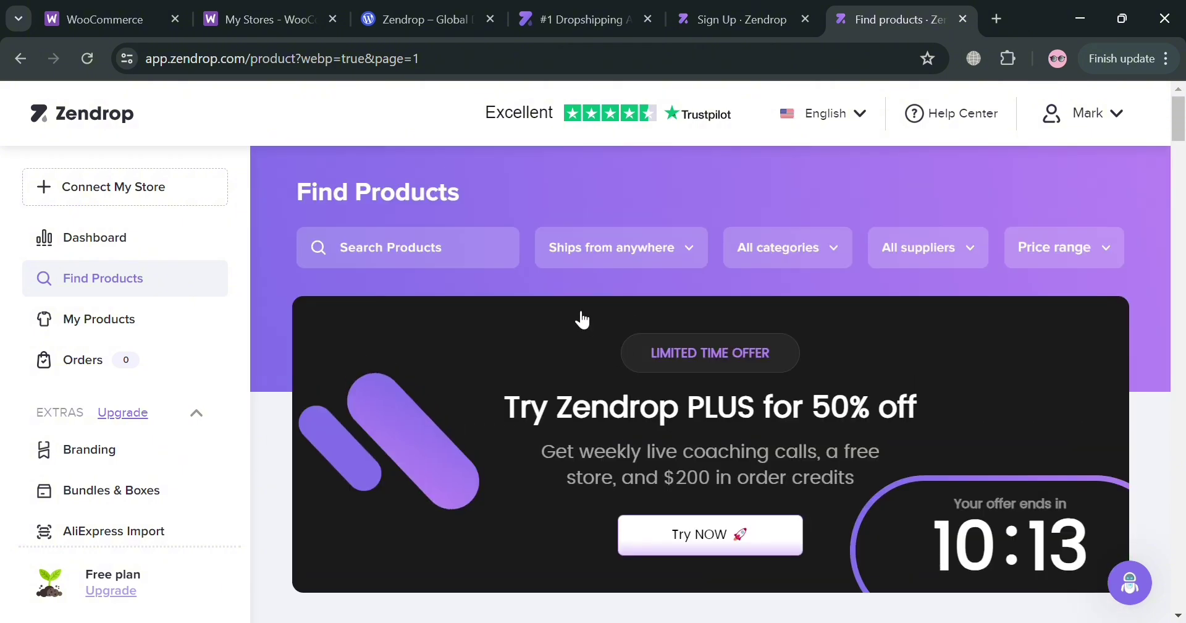
pyautogui.click(802, 265)
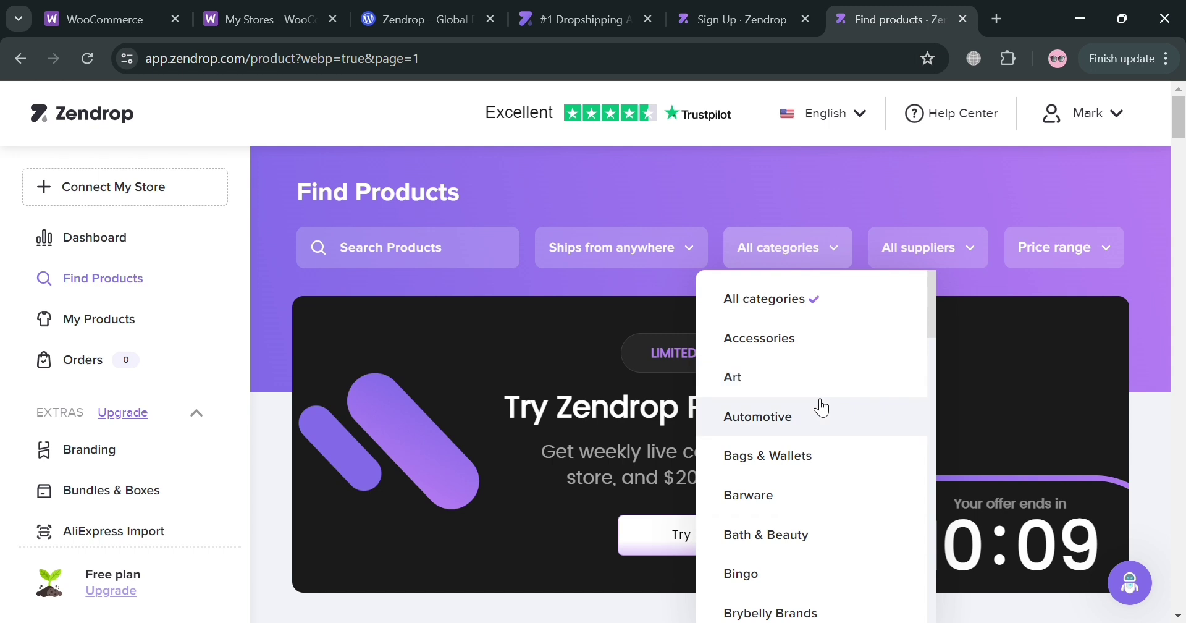
pyautogui.scroll(-3, 809, 544)
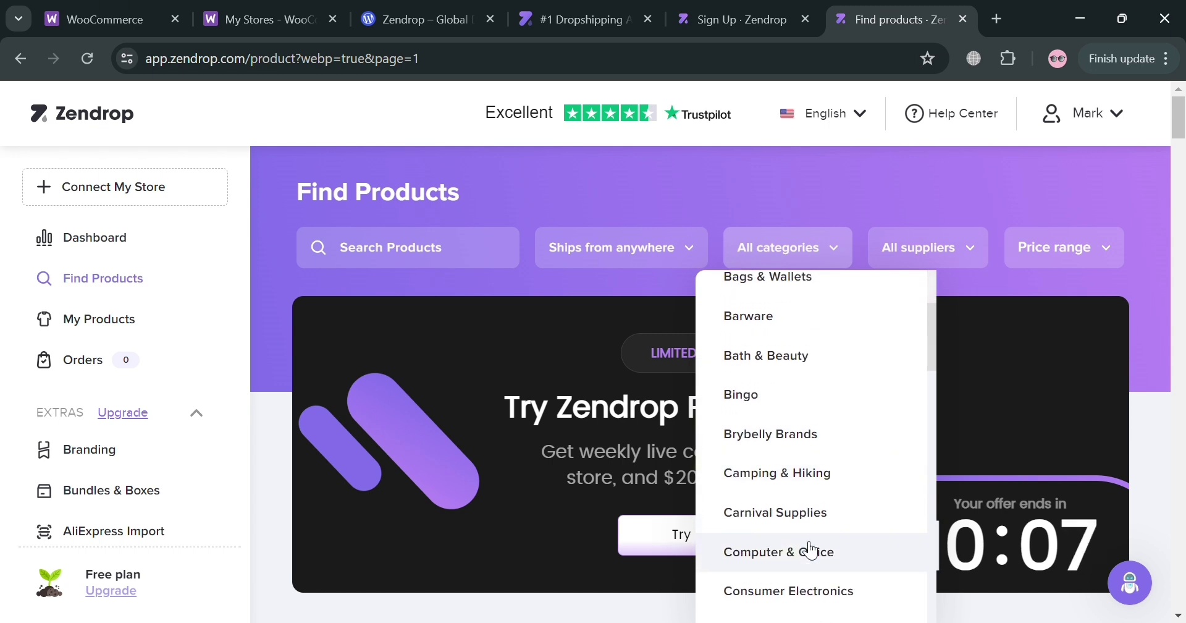
pyautogui.scroll(3, 810, 550)
# Step: Search 'shoes men' filtered to Ships from China and a $1–$244 price range
pyautogui.click(440, 250)
pyautogui.write('shoes men')
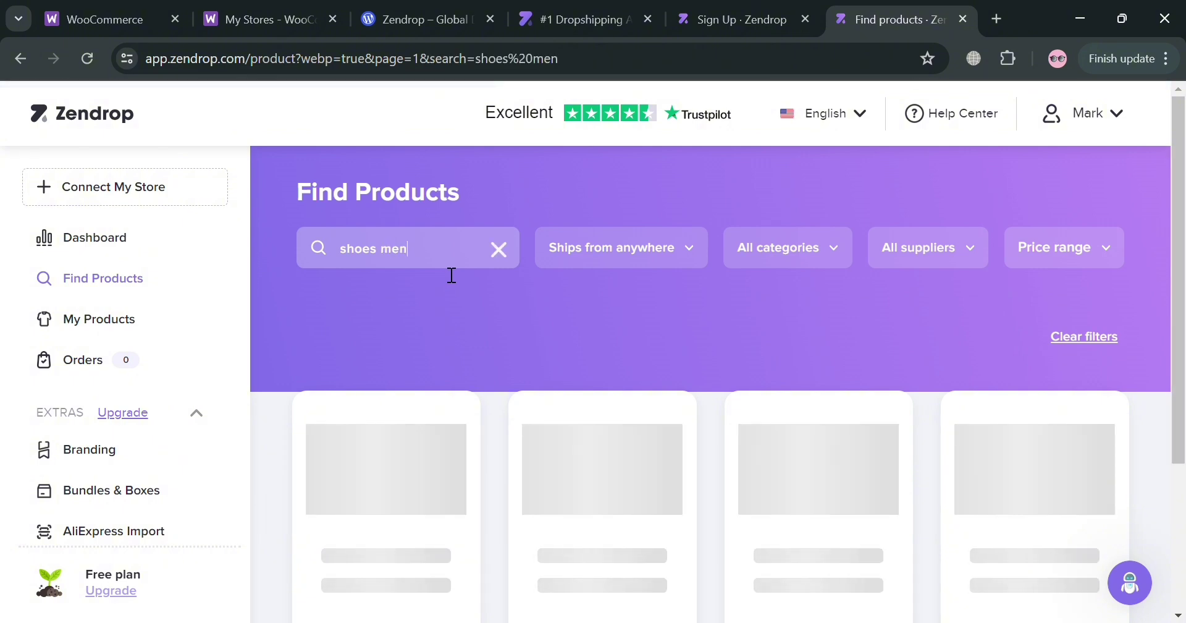
pyautogui.click(673, 260)
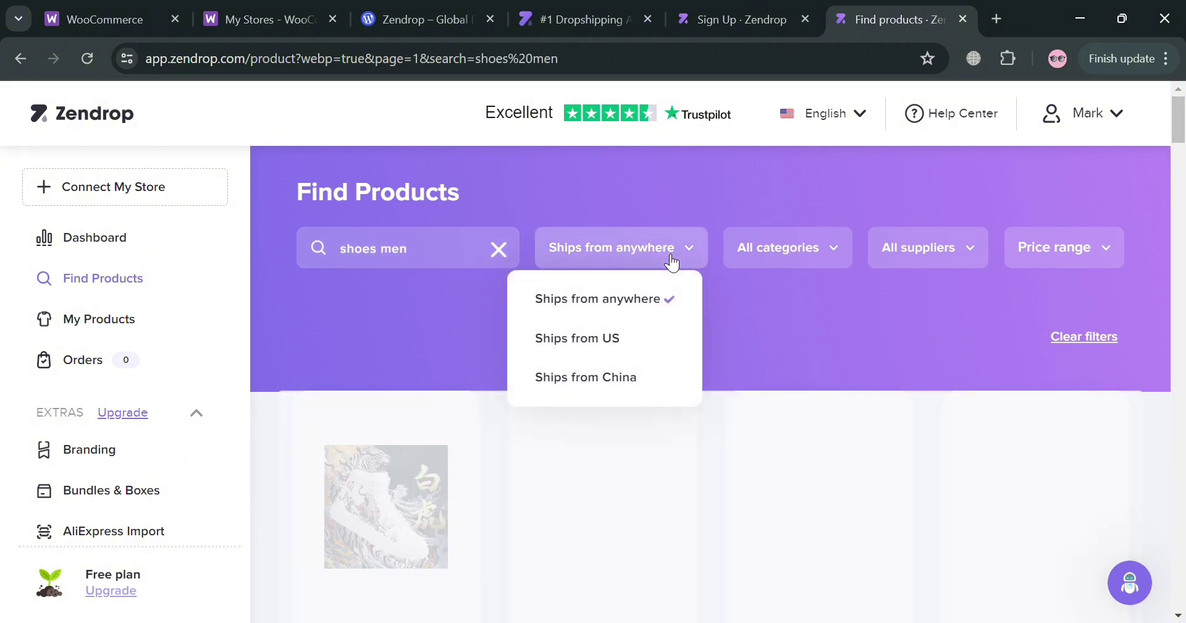
pyautogui.click(625, 384)
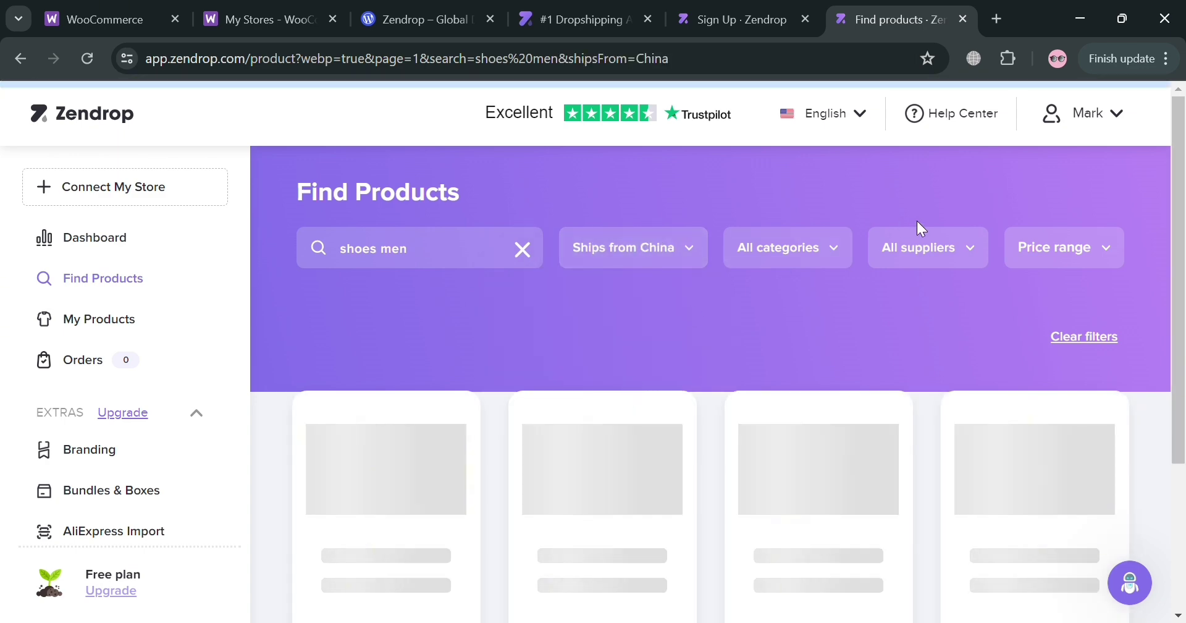
pyautogui.click(971, 251)
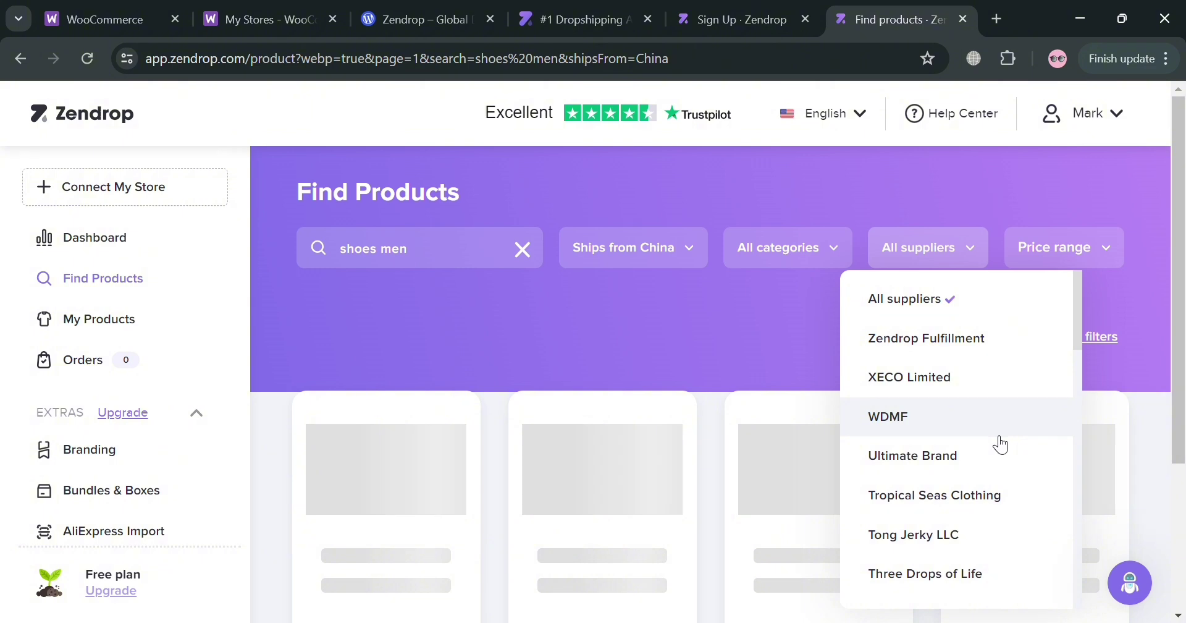
pyautogui.scroll(-6, 989, 479)
pyautogui.scroll(-6, 987, 485)
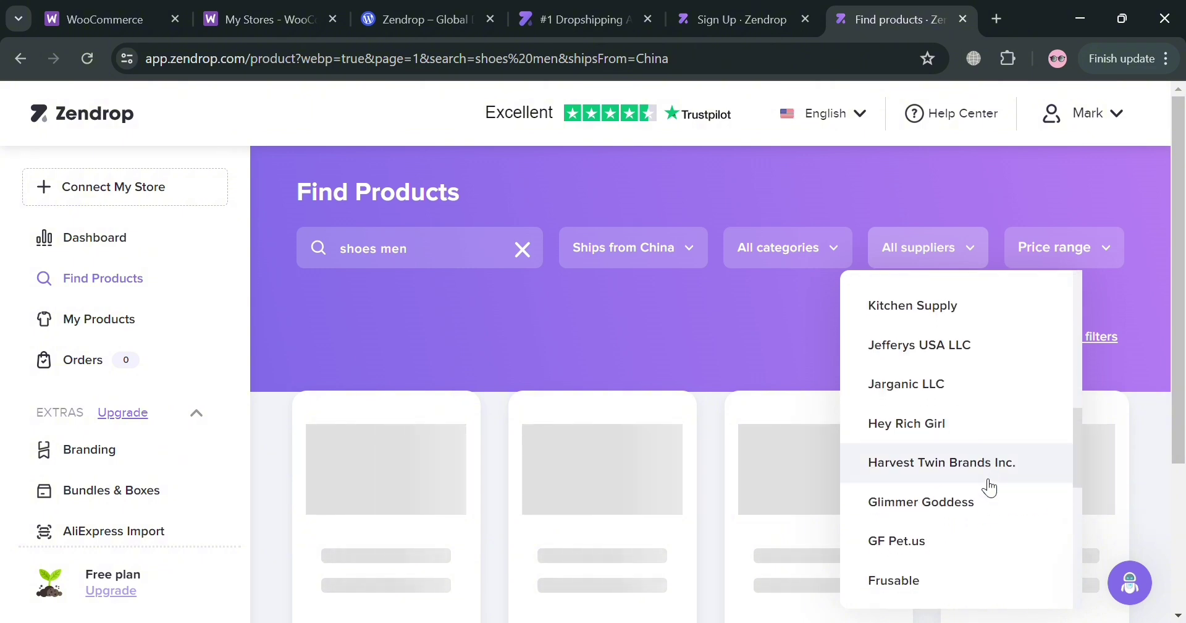
pyautogui.click(1105, 253)
pyautogui.moveTo(1103, 309); pyautogui.dragTo(1026, 312)
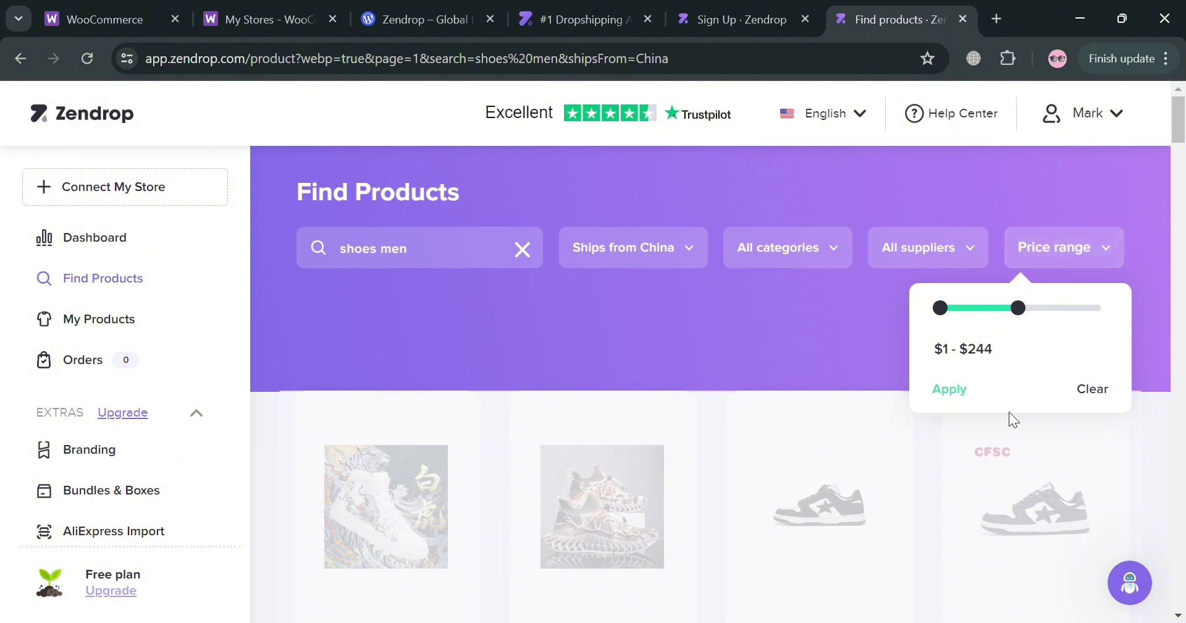
pyautogui.click(967, 388)
# Step: Add the black-and-white star sneaker, Chunky Men Shoes and Men Casual Shoes to My Products
pyautogui.scroll(-2, 649, 498)
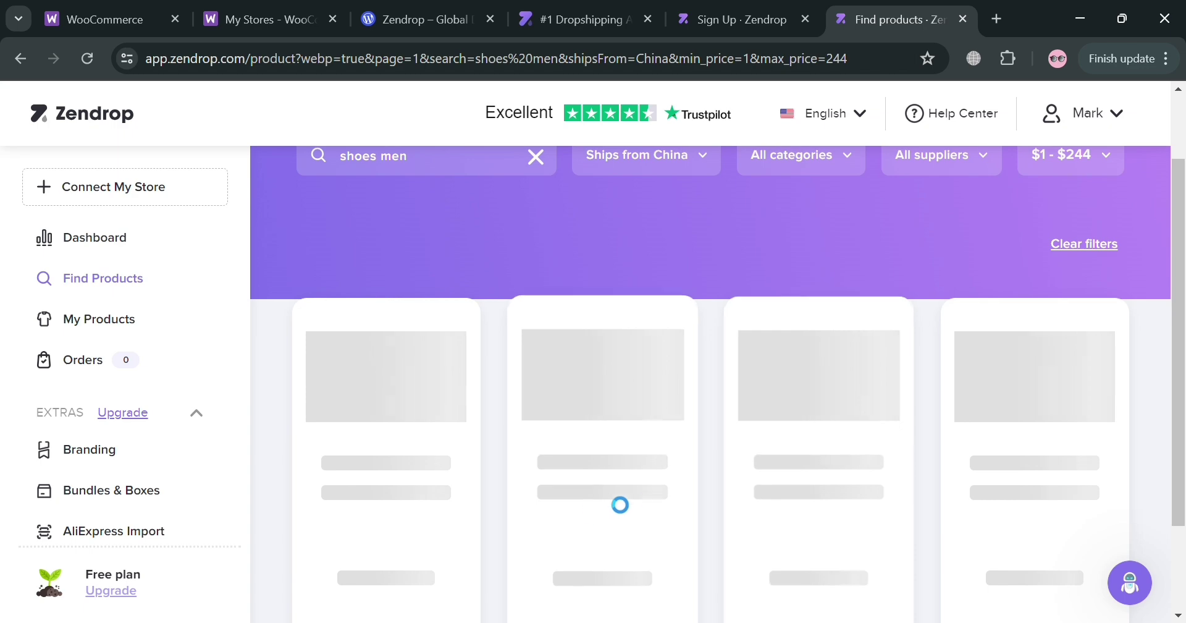
pyautogui.scroll(-4, 515, 510)
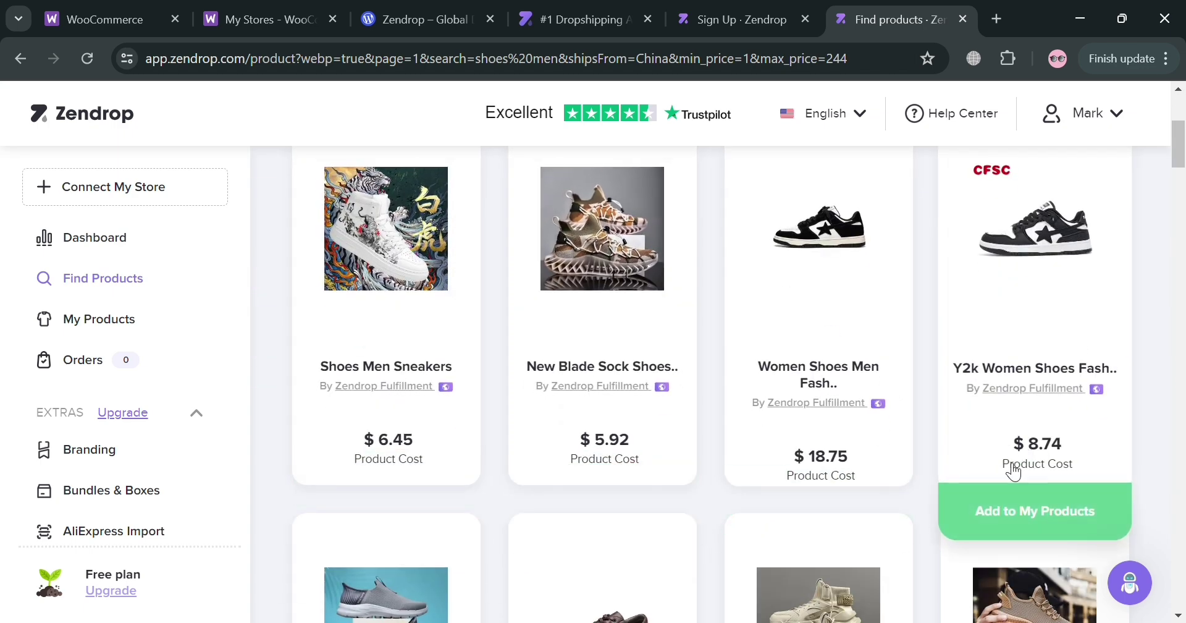
pyautogui.click(835, 533)
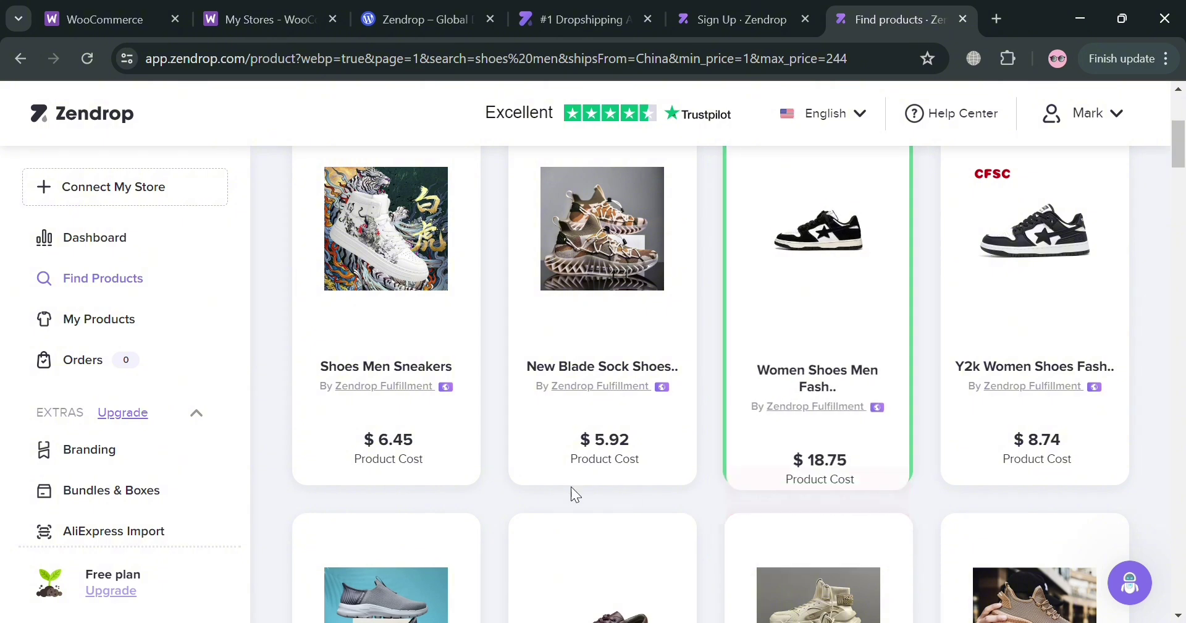
pyautogui.scroll(-5, 556, 488)
pyautogui.scroll(-2, 657, 440)
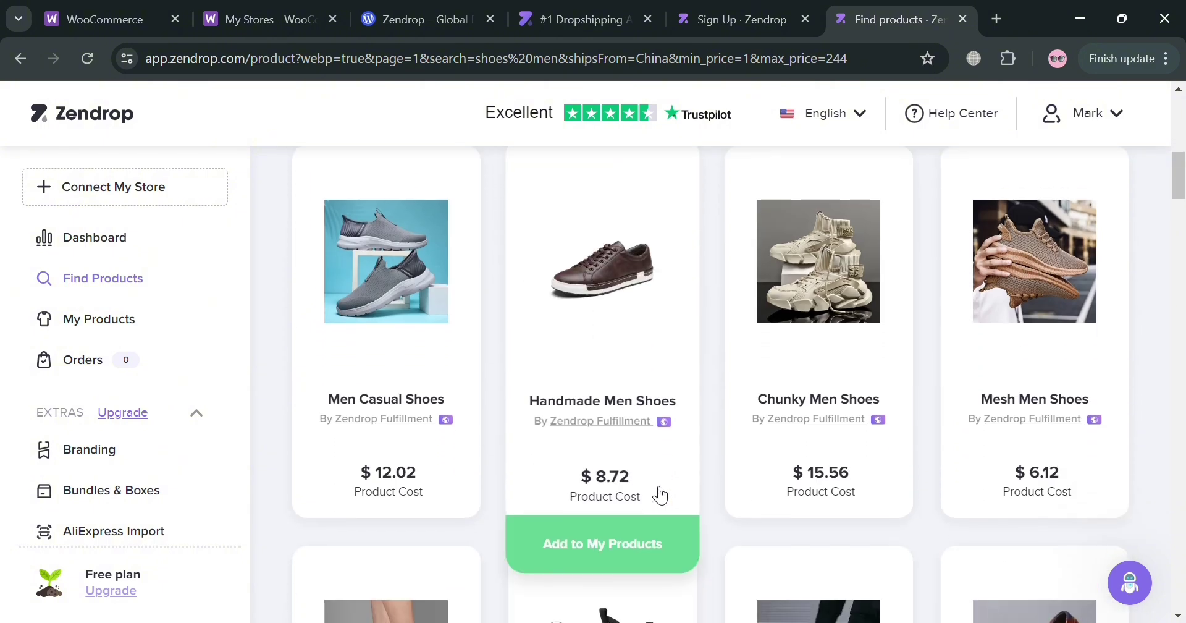
pyautogui.click(841, 541)
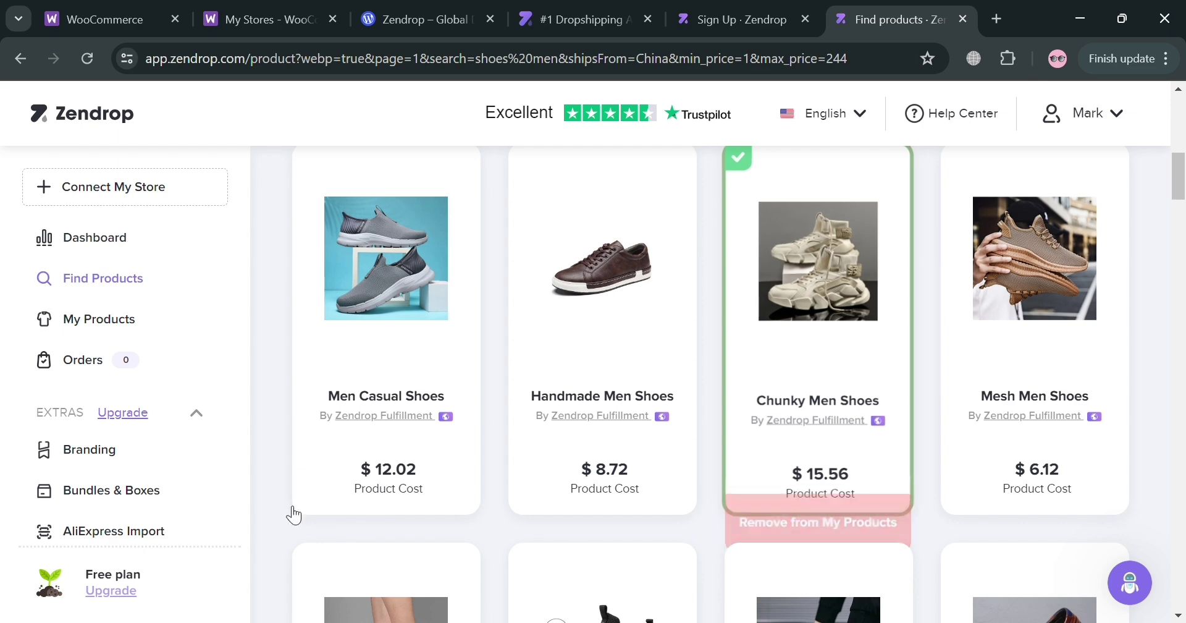
pyautogui.click(414, 543)
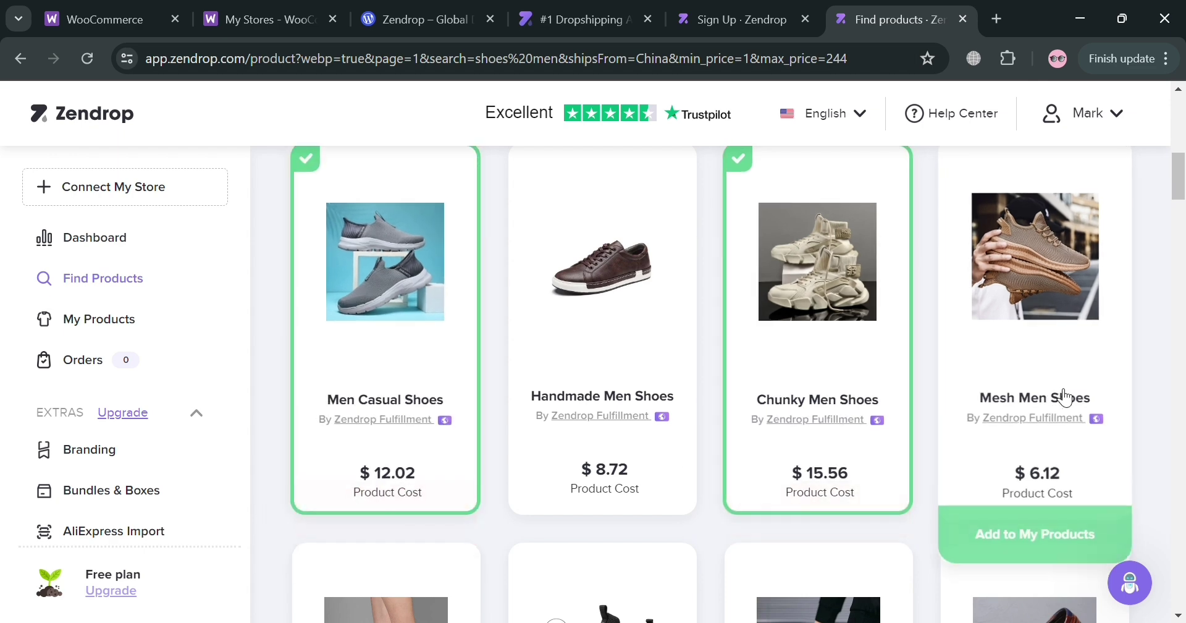
pyautogui.scroll(-3, 284, 498)
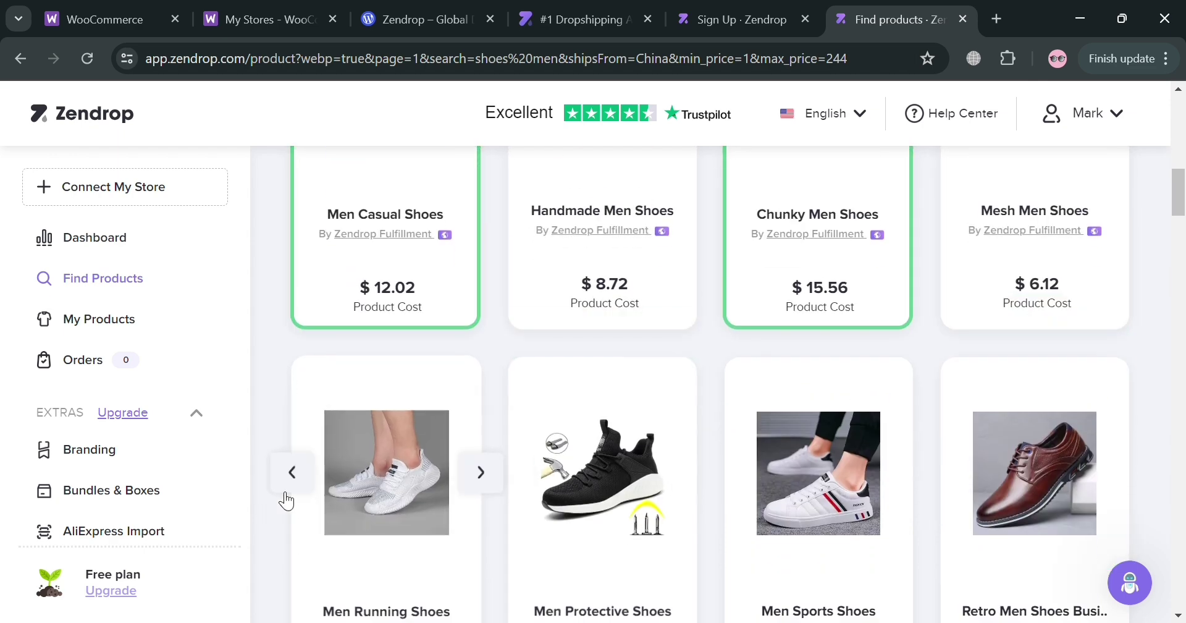
# Step: Open Men Casual Shoes from My Products in a new tab, review its $12.02 variants, and return
pyautogui.click(114, 333)
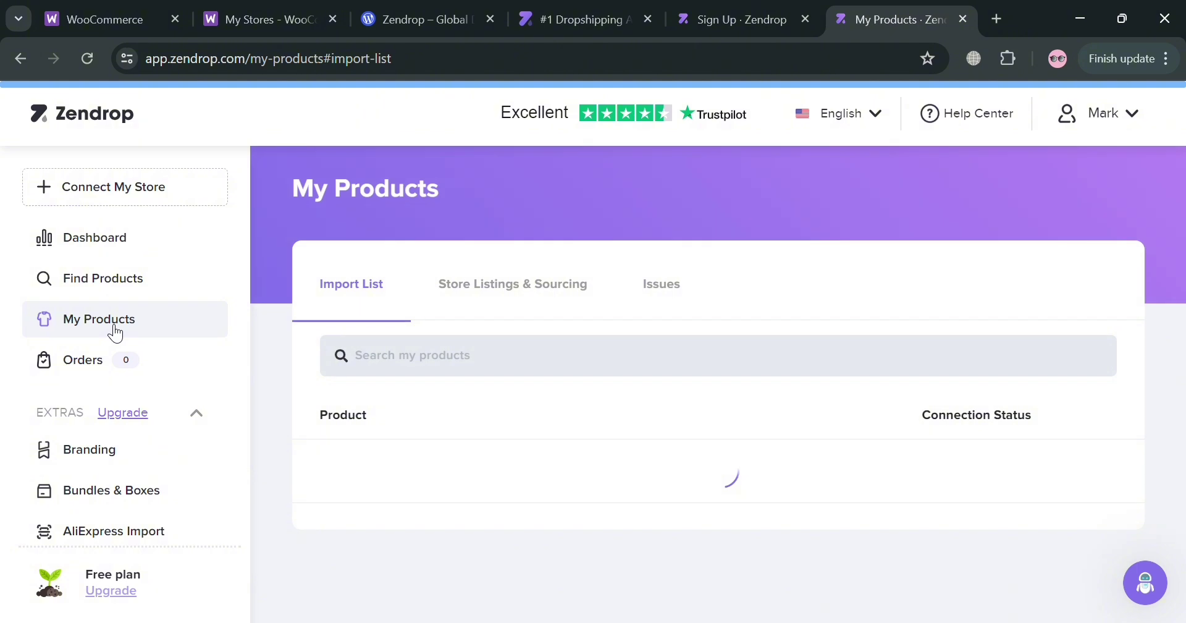
pyautogui.scroll(-1, 680, 383)
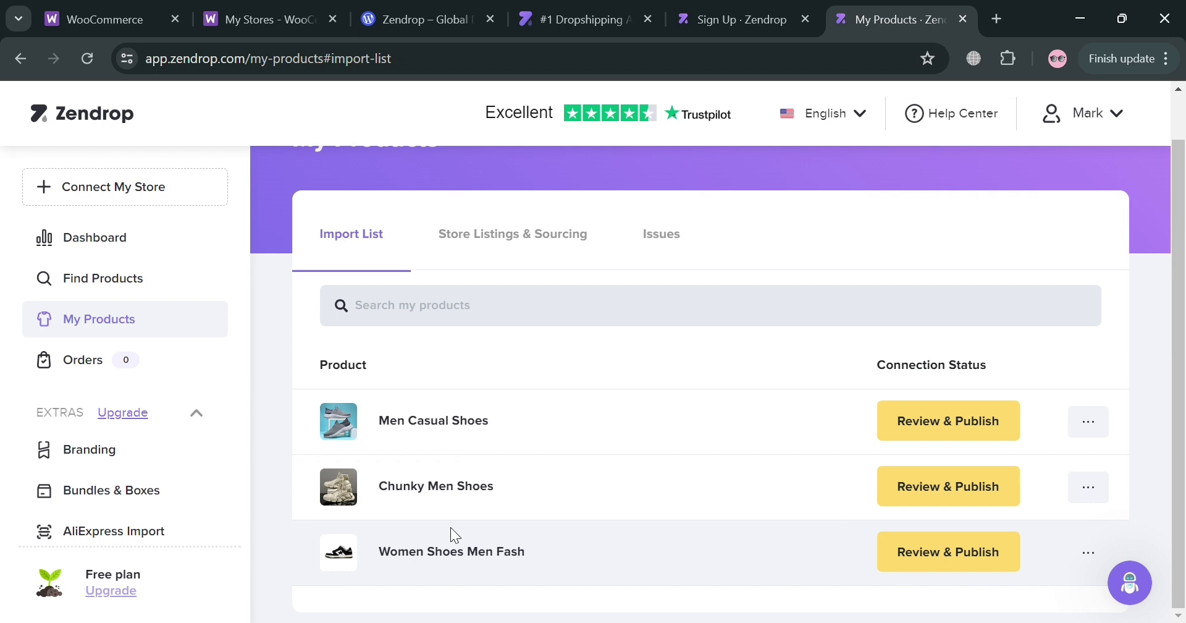
pyautogui.click(469, 425)
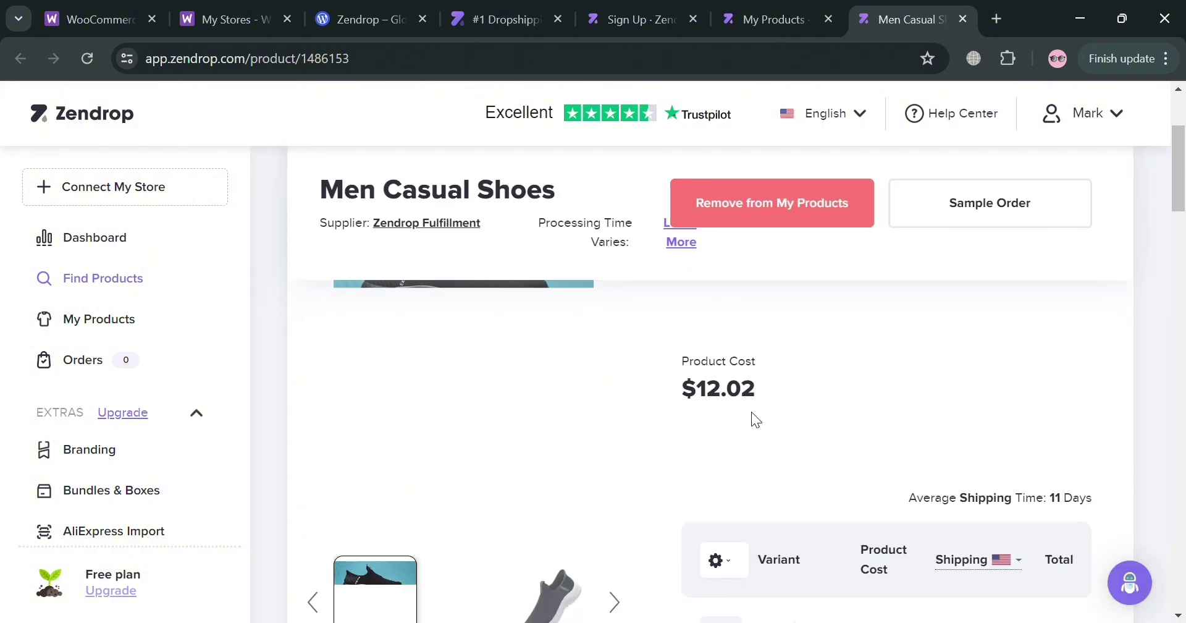
pyautogui.scroll(-10, 747, 412)
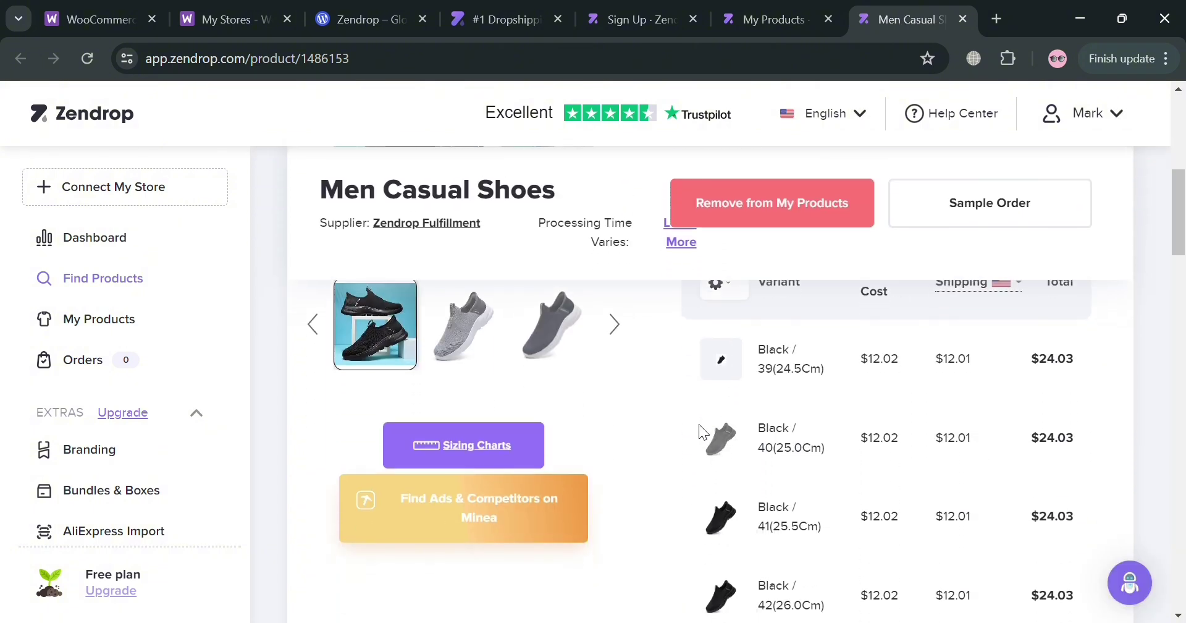
pyautogui.scroll(-15, 814, 394)
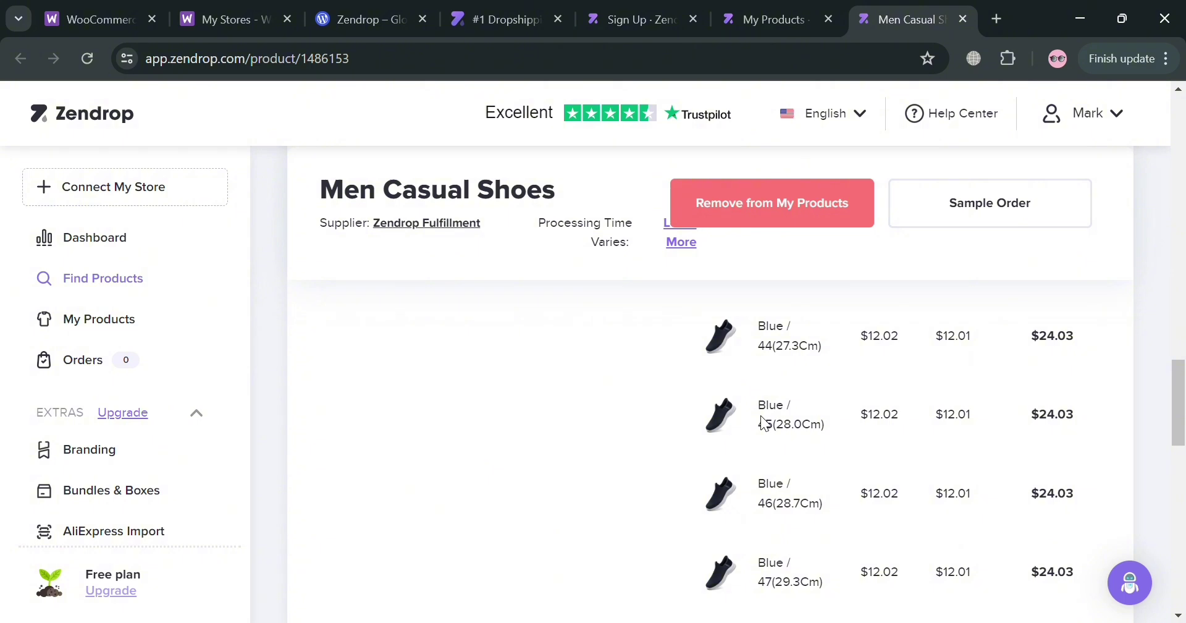
pyautogui.scroll(5, 761, 415)
pyautogui.click(741, 17)
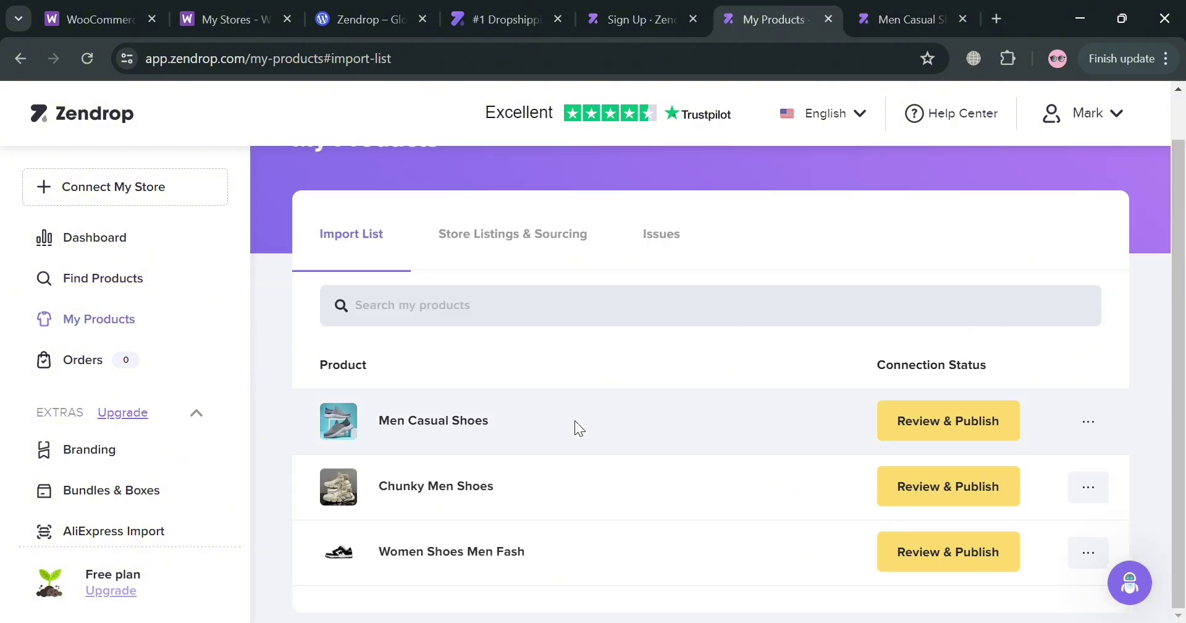
pyautogui.click(939, 420)
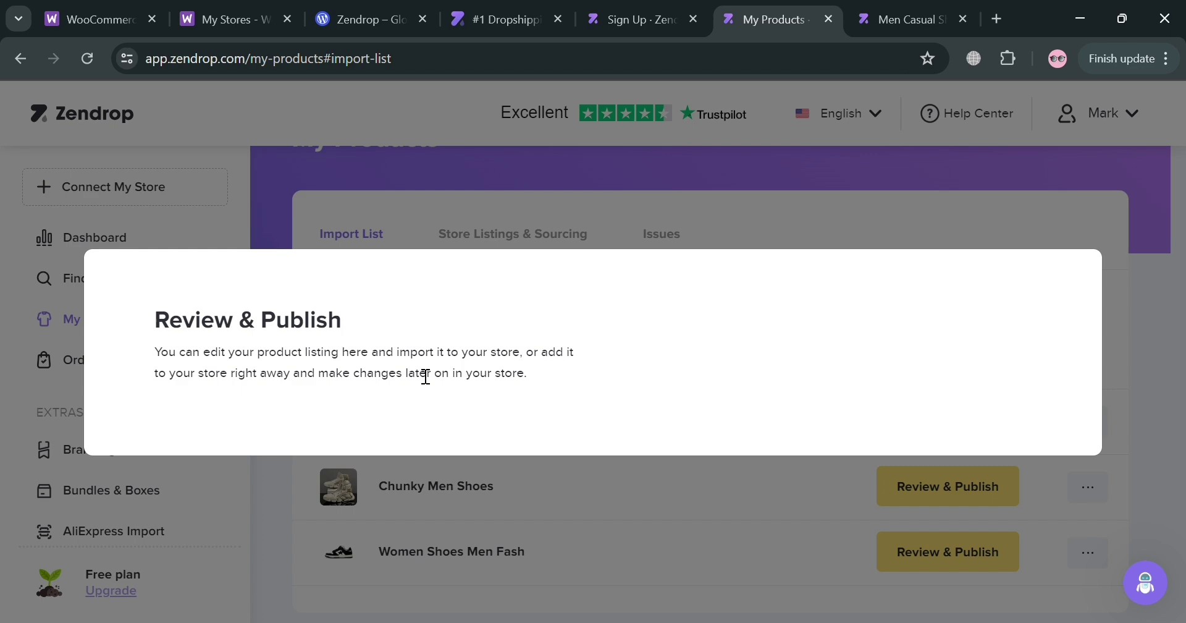
pyautogui.click(688, 523)
pyautogui.click(1098, 432)
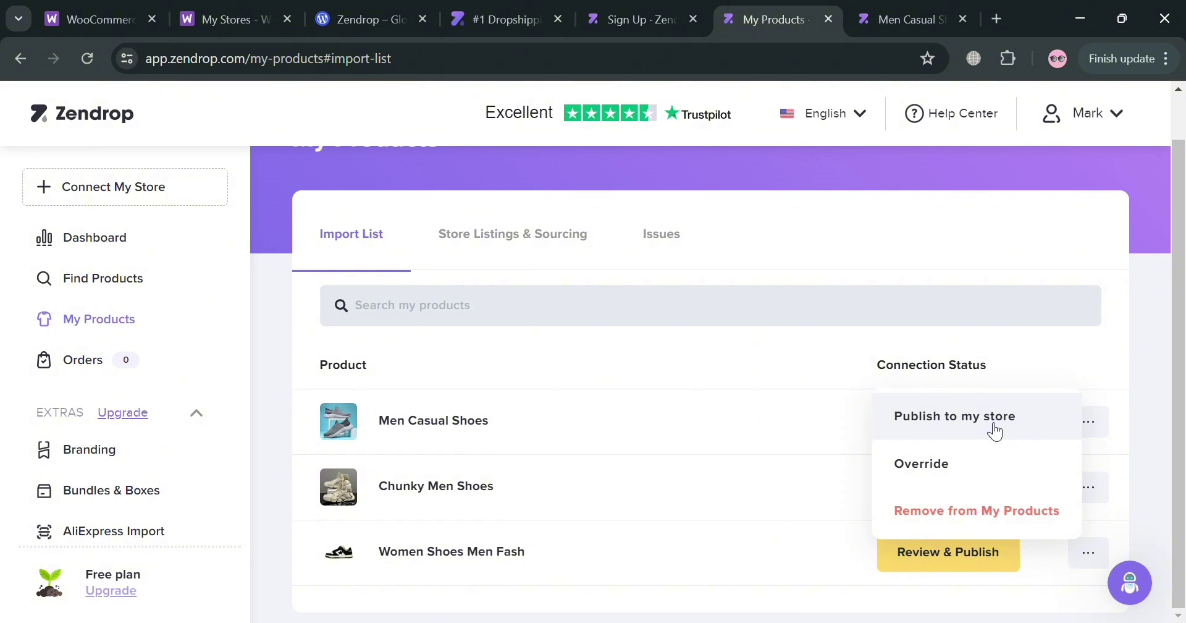
pyautogui.click(997, 431)
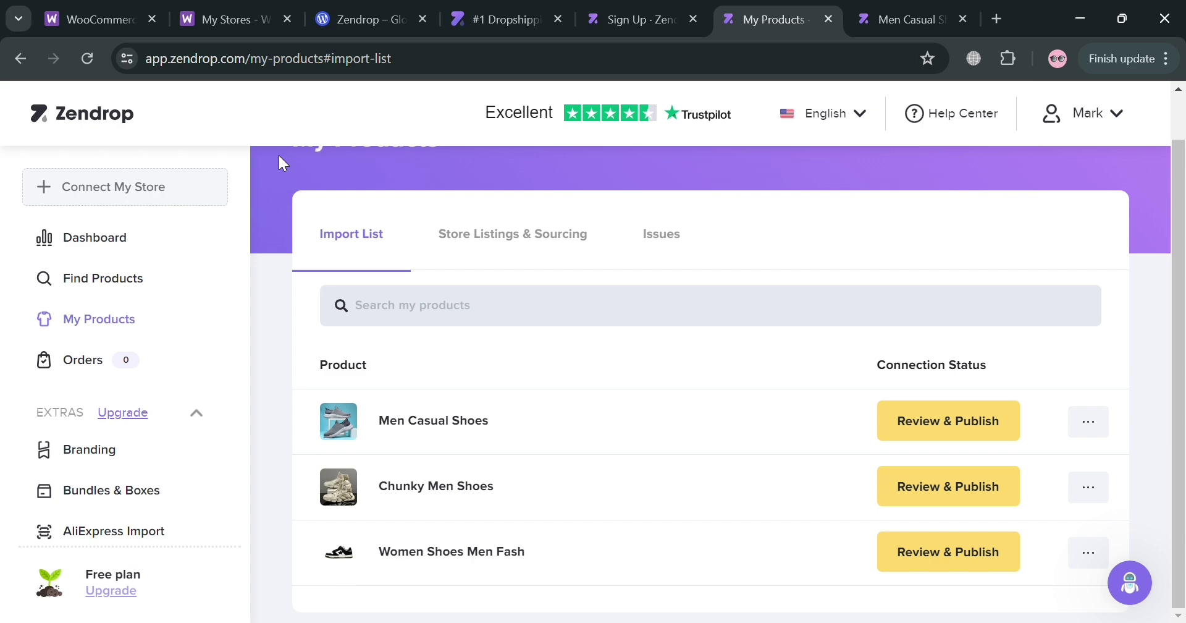
# Step: Switch to the WordPress.com Zendrop – Global Dropshipping plugin tab
pyautogui.click(378, 18)
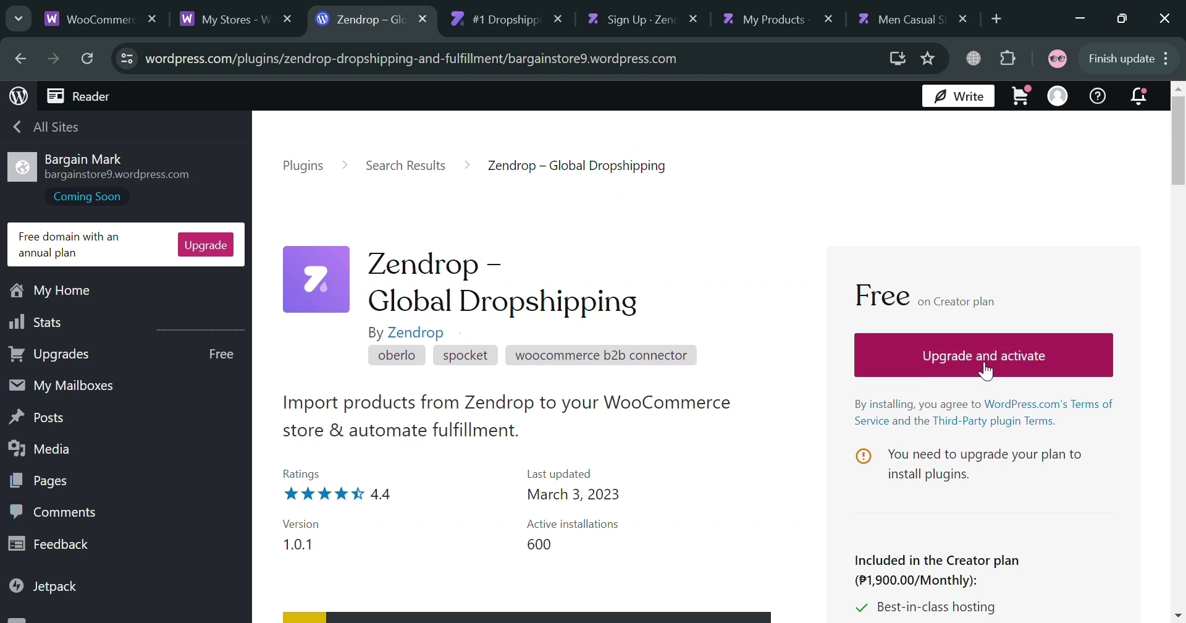
# Step: Return to the import list, toggle the third product's actions menu, and open Store Listings & Sourcing
pyautogui.hotkey('ctrl', '9')
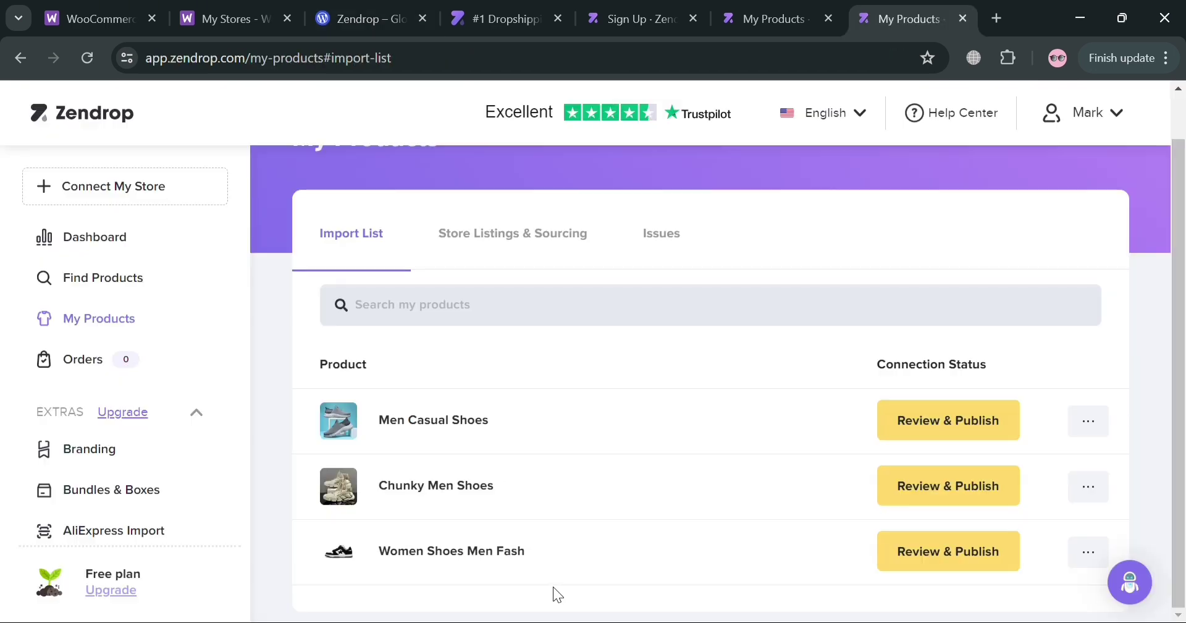
pyautogui.click(1090, 556)
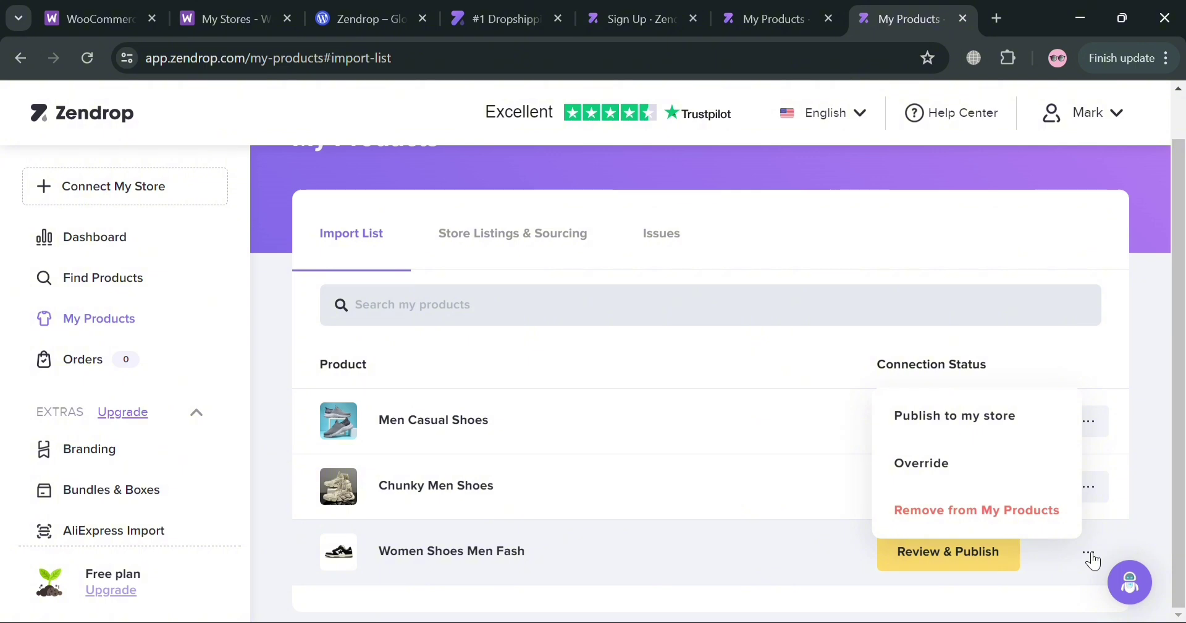
pyautogui.click(1091, 560)
pyautogui.click(495, 244)
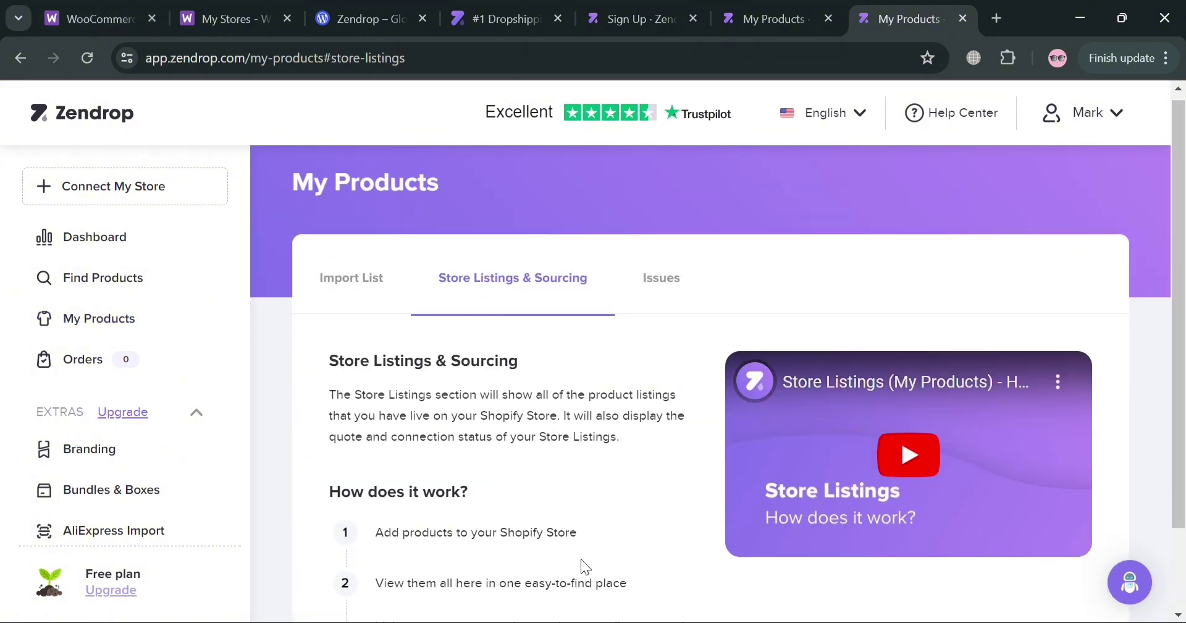
pyautogui.scroll(-1, 581, 559)
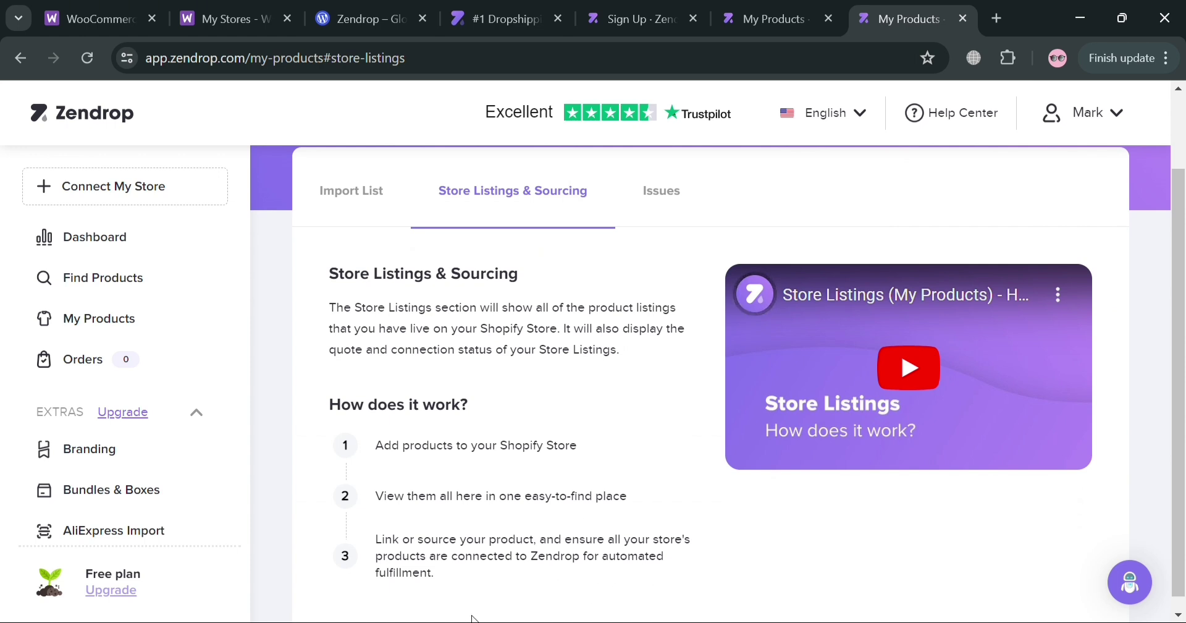
pyautogui.scroll(-1, 659, 556)
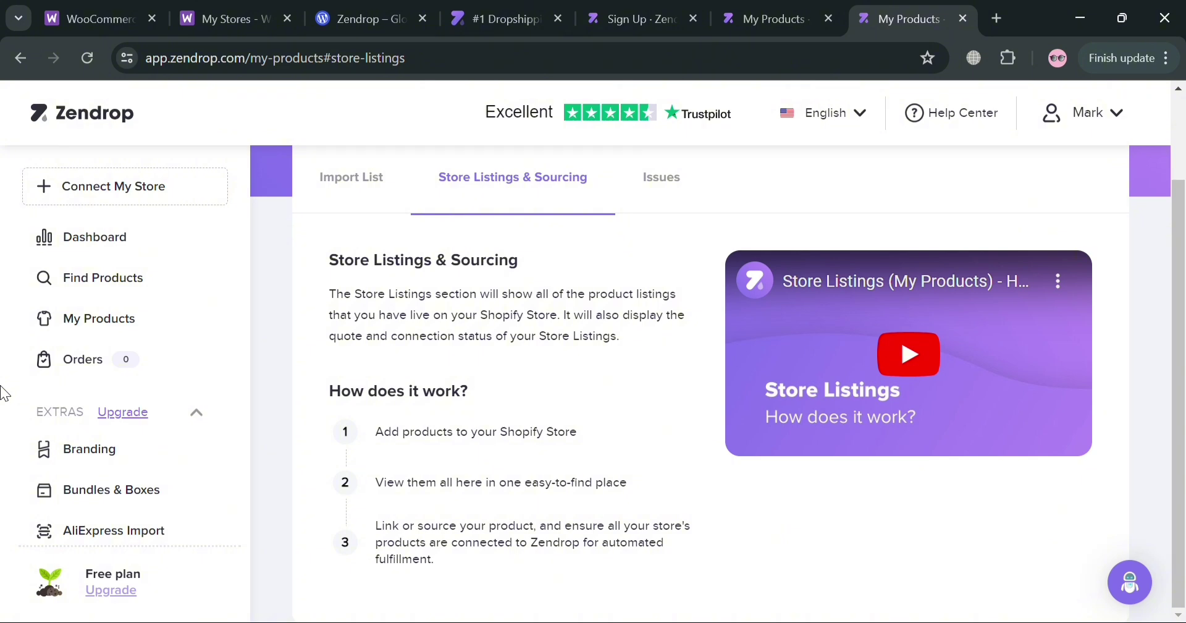
# Step: Open the Orders page on the Unpaid tab, which shows no orders found
pyautogui.click(82, 359)
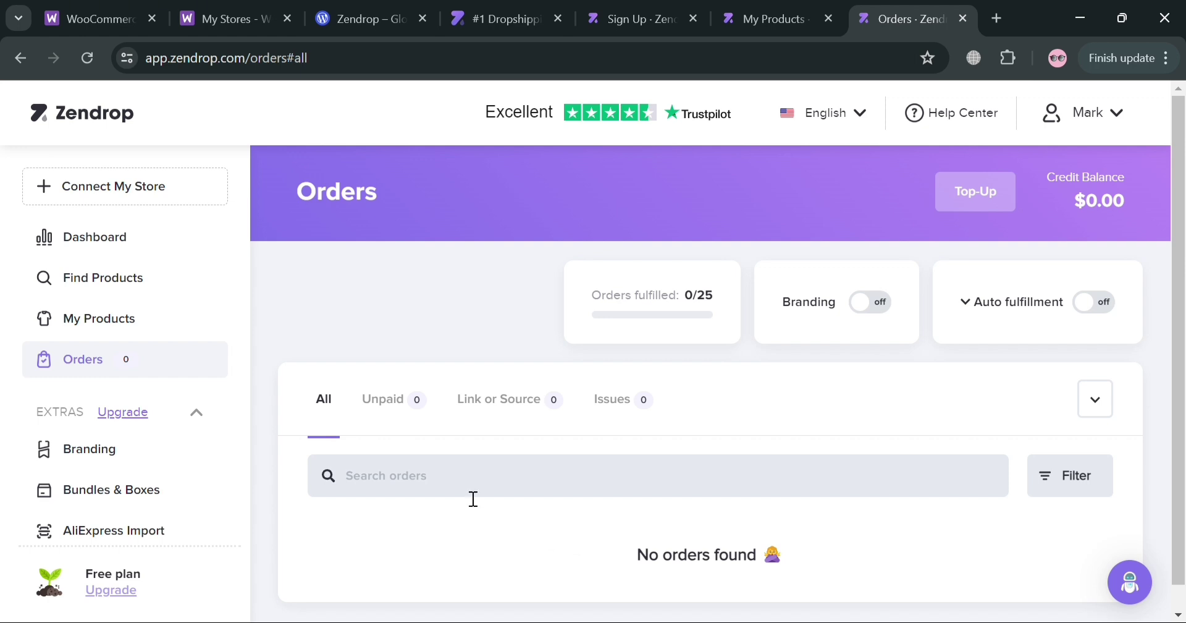
pyautogui.scroll(-1, 614, 467)
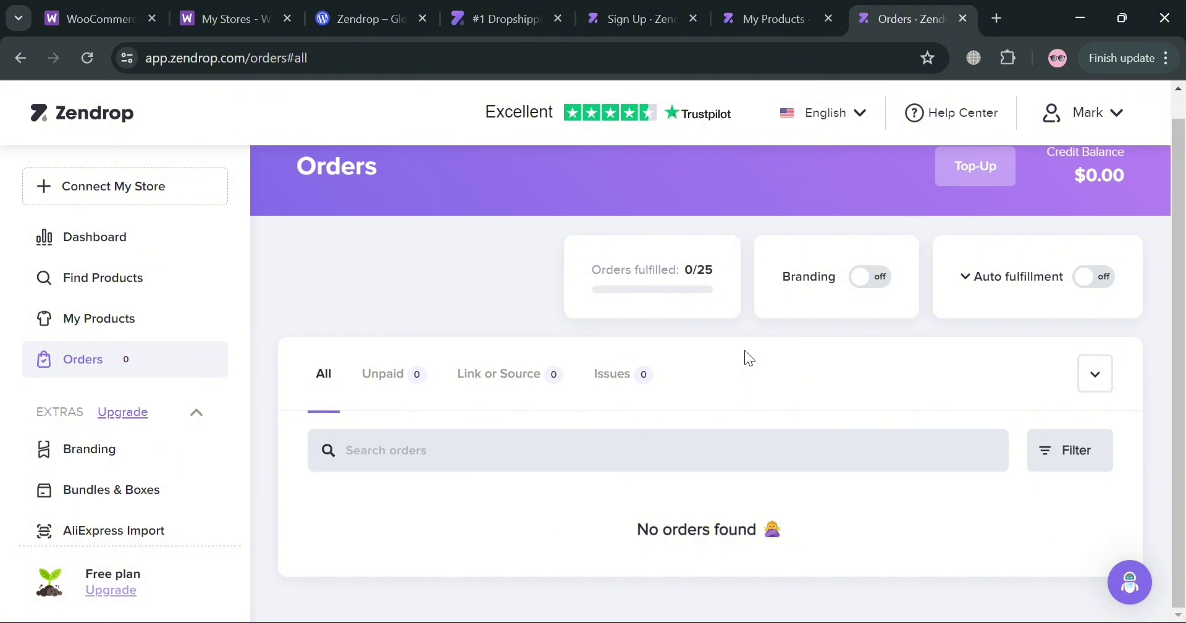
pyautogui.click(408, 377)
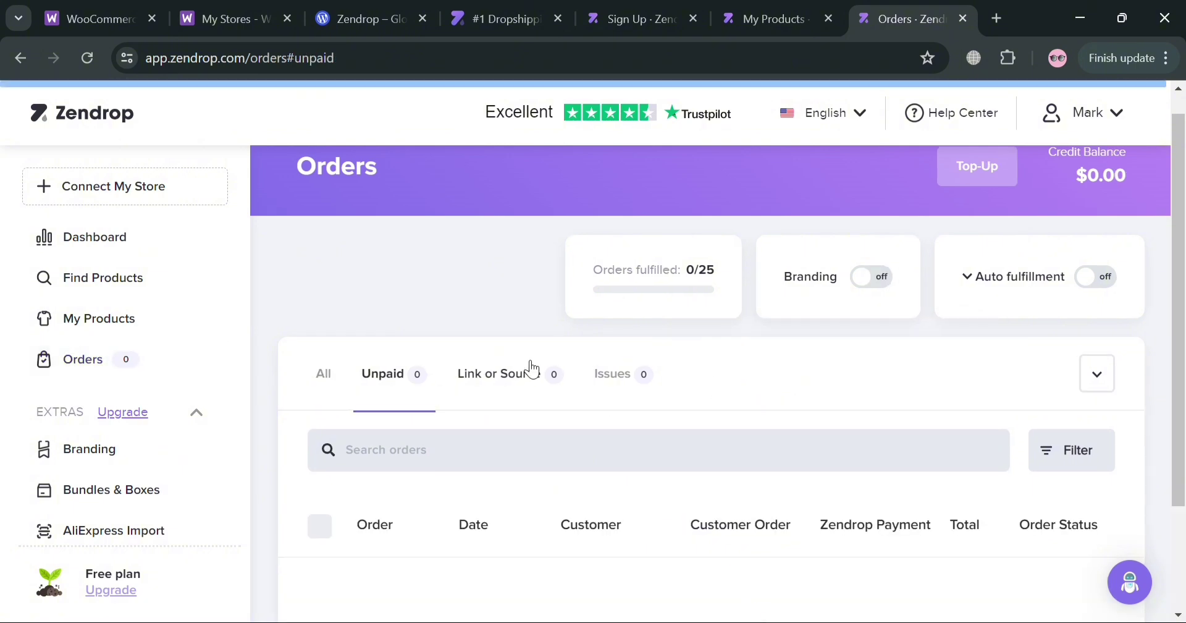
# Step: Check the Select Filter criteria, then close the filter panel without applying a filter
pyautogui.click(1096, 473)
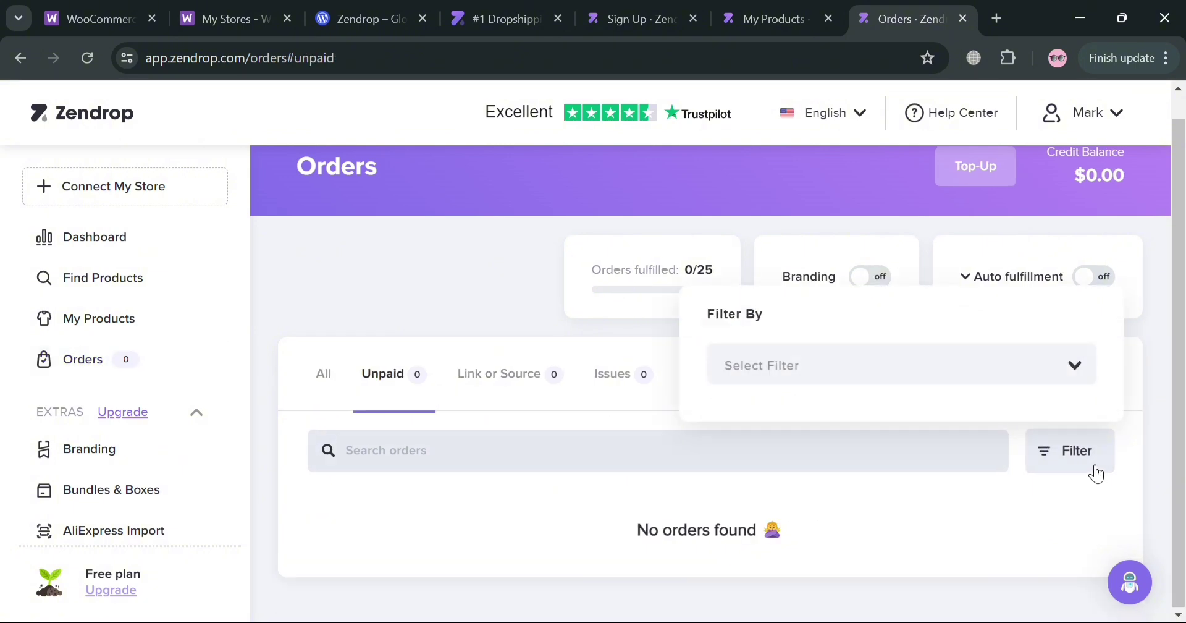
pyautogui.click(1070, 367)
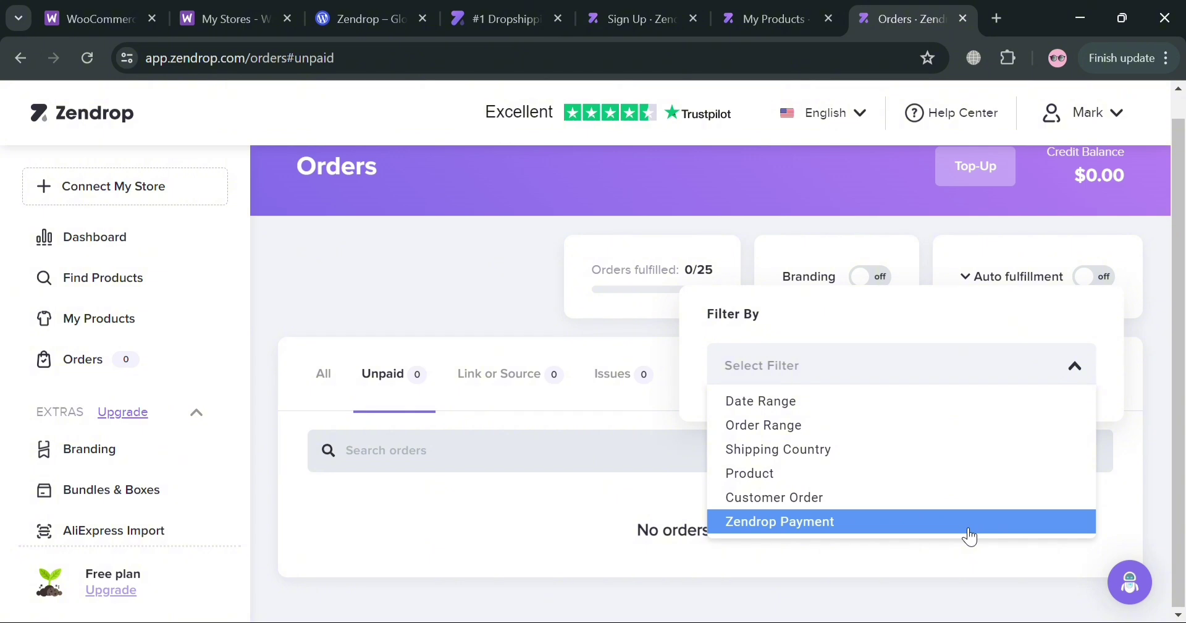
pyautogui.click(457, 552)
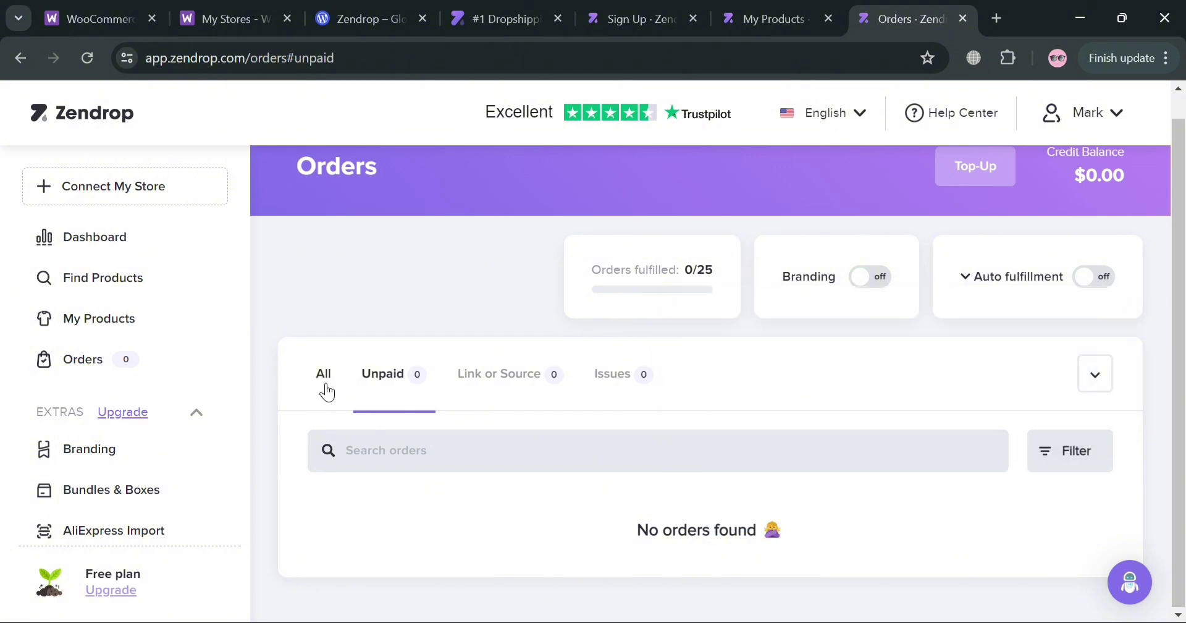
pyautogui.scroll(-4, 128, 460)
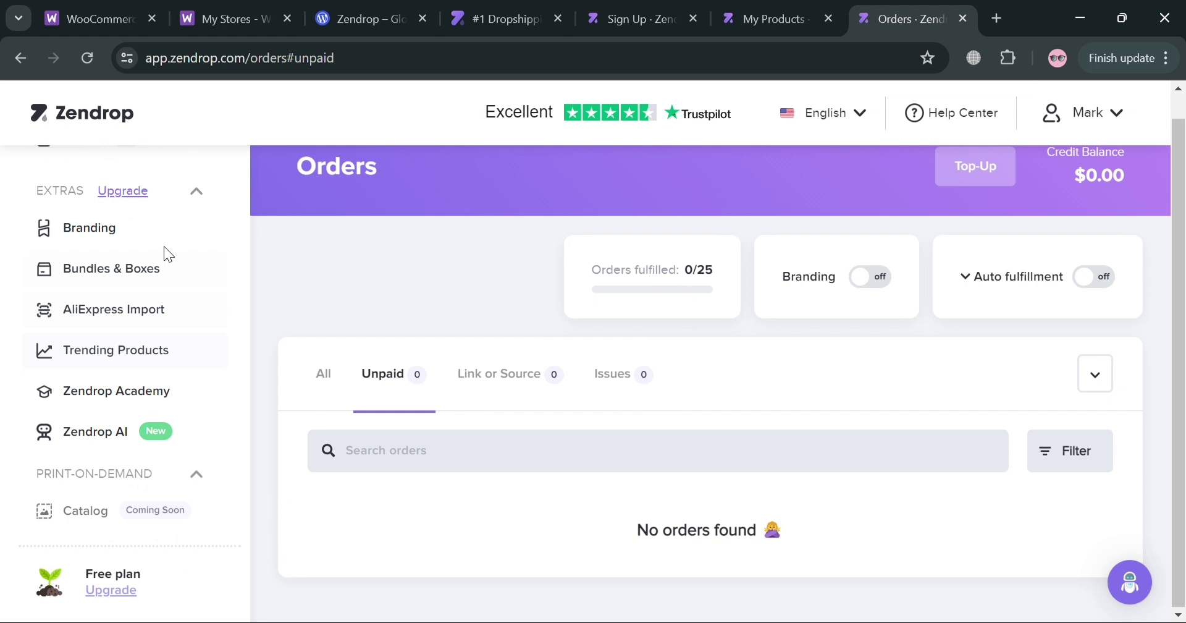
# Step: View the AliExpress Import instructions and close them
pyautogui.click(141, 314)
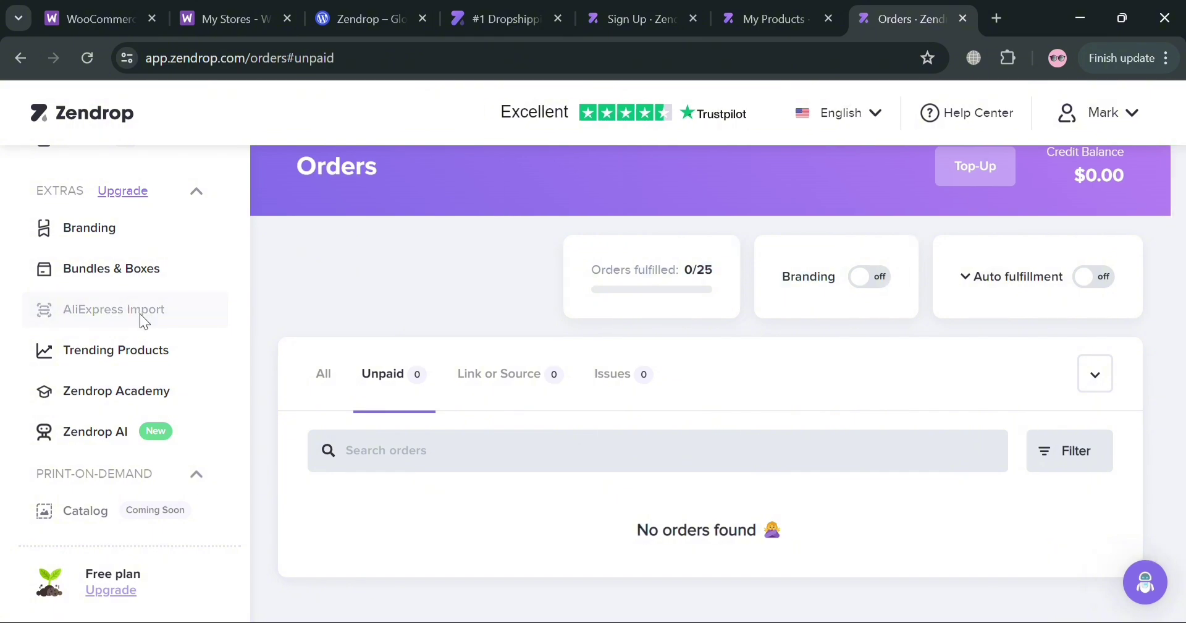
pyautogui.scroll(-3, 550, 377)
pyautogui.scroll(3, 562, 400)
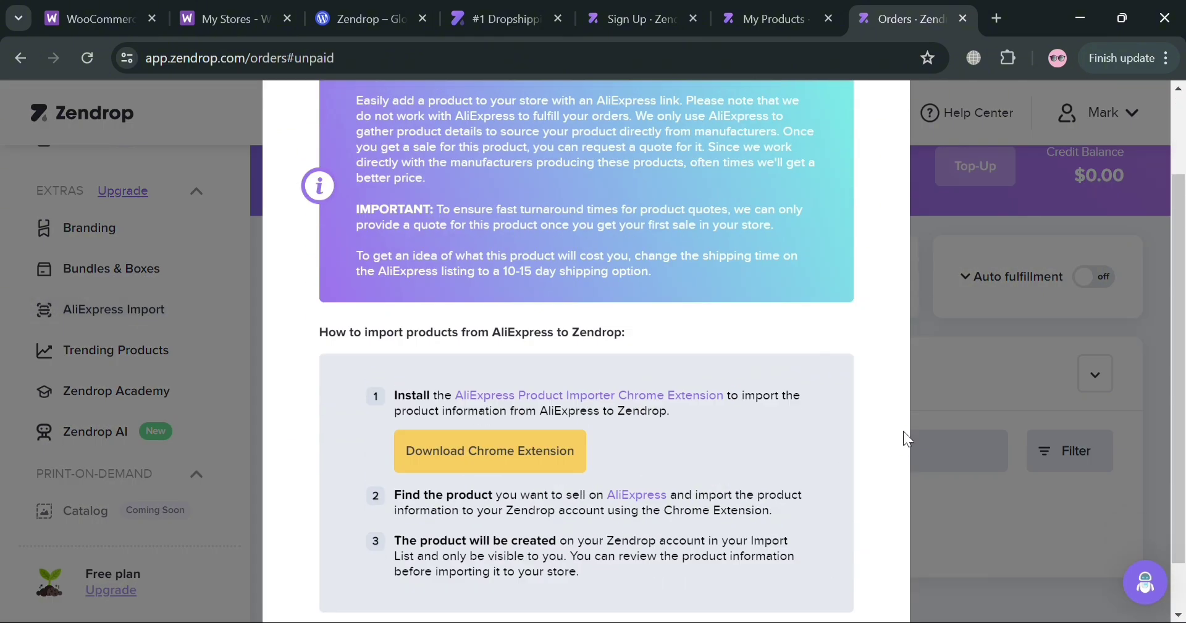
pyautogui.click(848, 150)
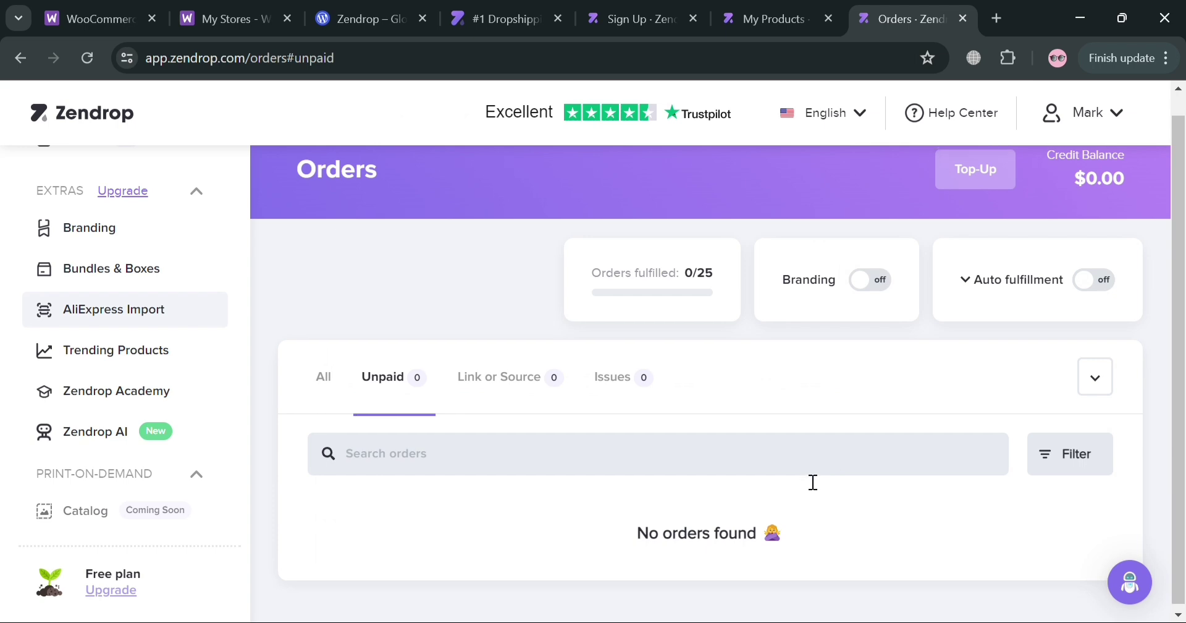
# Step: Return to the My Products Import List with Men Casual Shoes, Chunky Men Shoes and Women Shoes Men Fash
pyautogui.scroll(3, 122, 334)
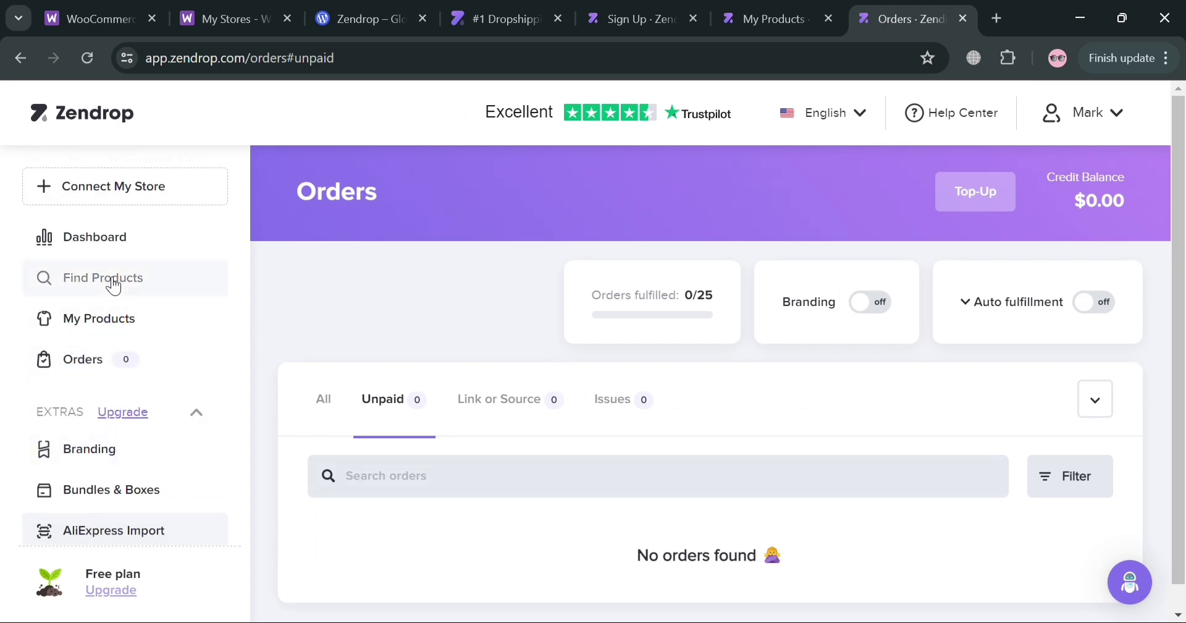
pyautogui.click(74, 280)
pyautogui.click(119, 323)
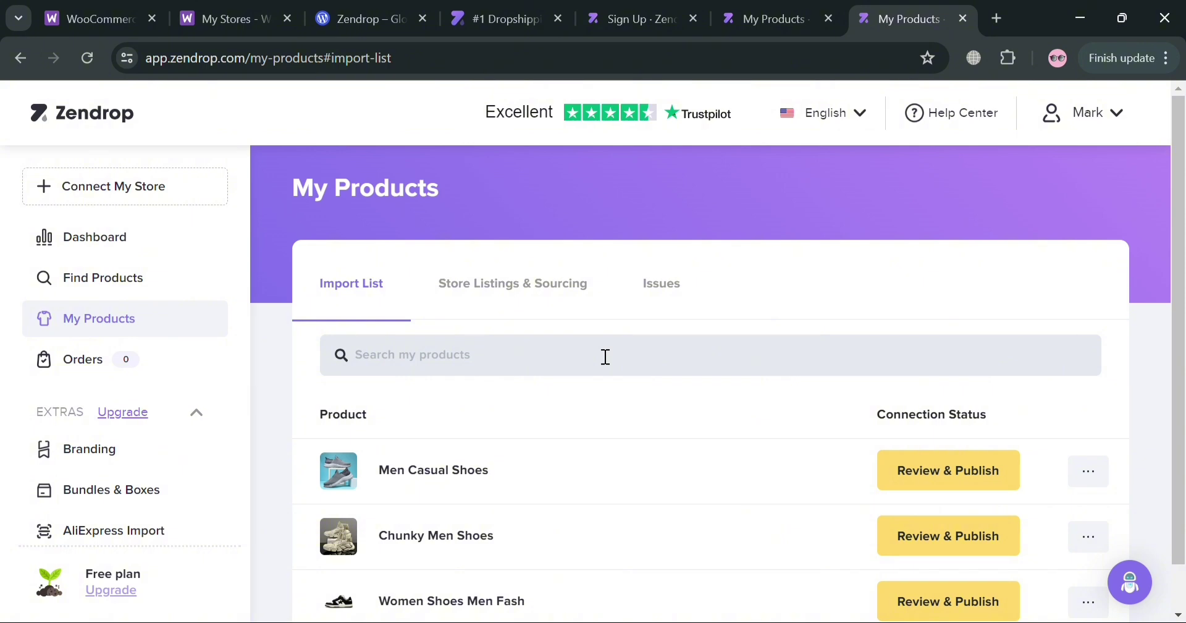
# Step: Open the Men Casual Shoes product page ($12.02 + $12.01 shipping) and select its title
pyautogui.click(487, 474)
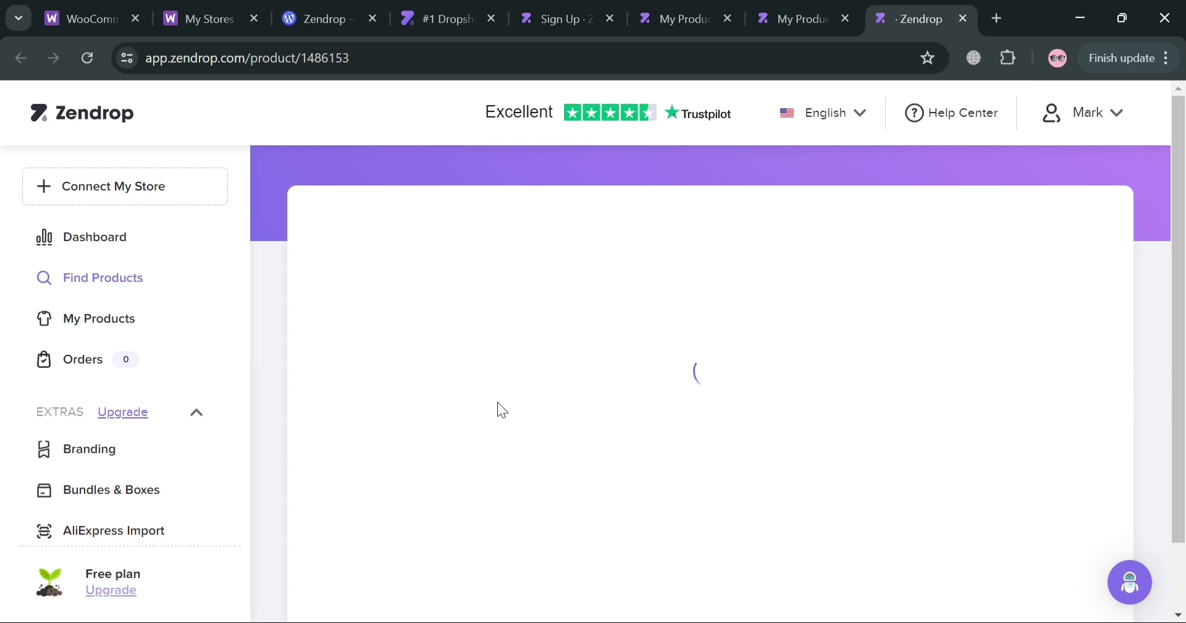
pyautogui.scroll(-3, 680, 405)
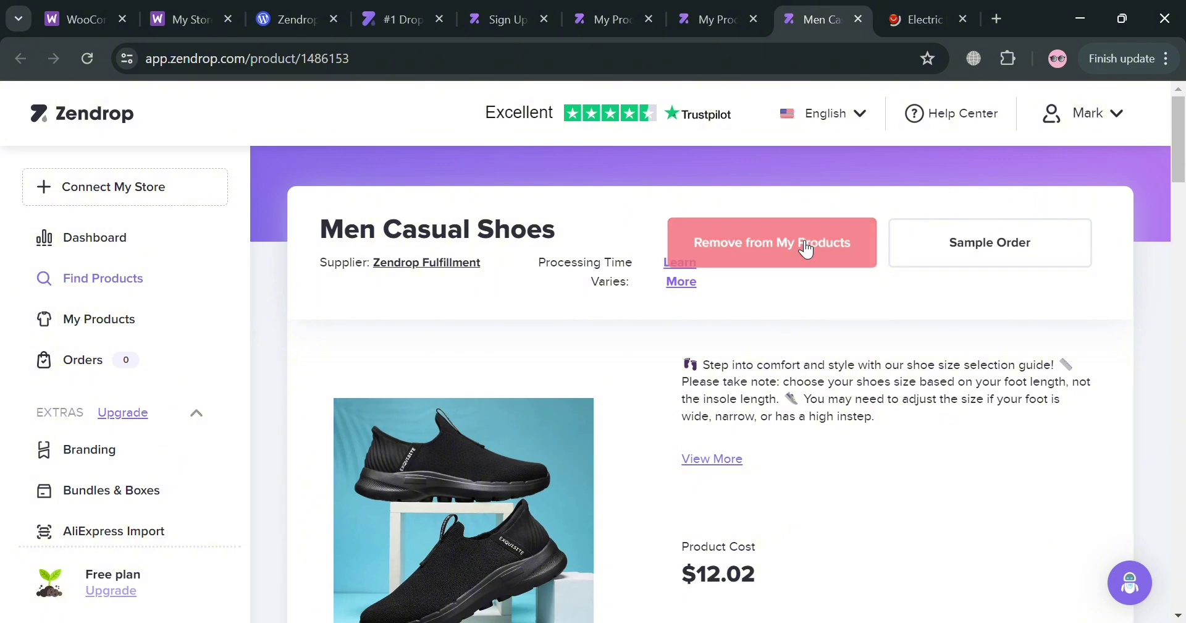
pyautogui.scroll(-1, 710, 518)
pyautogui.scroll(2, 670, 490)
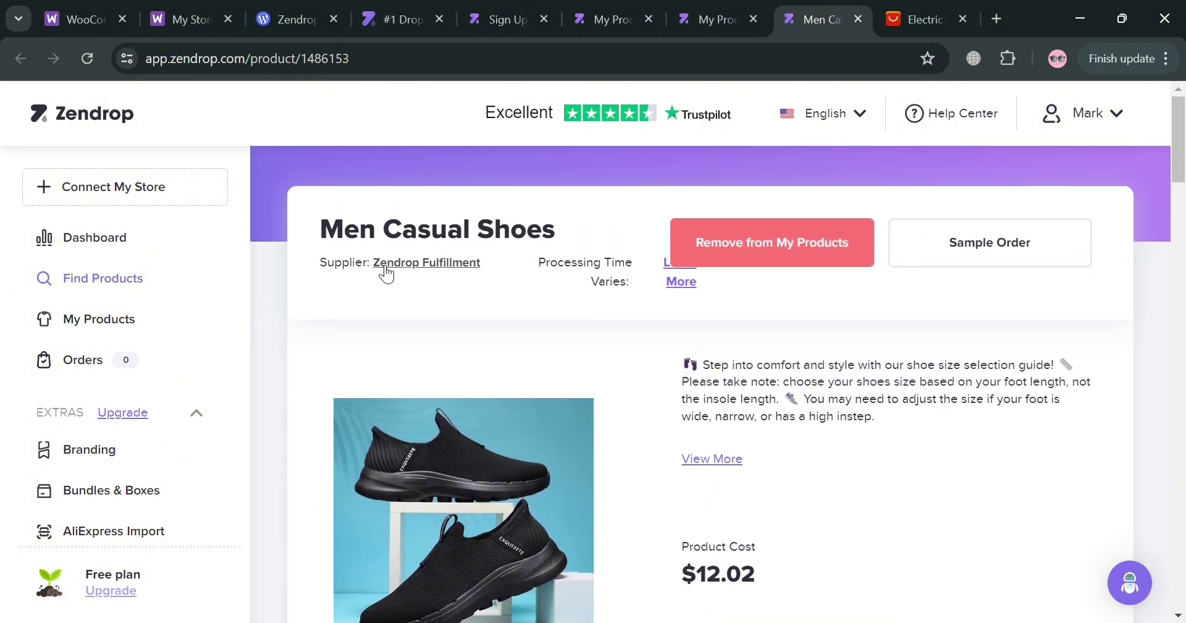
pyautogui.moveTo(321, 230); pyautogui.dragTo(566, 252)
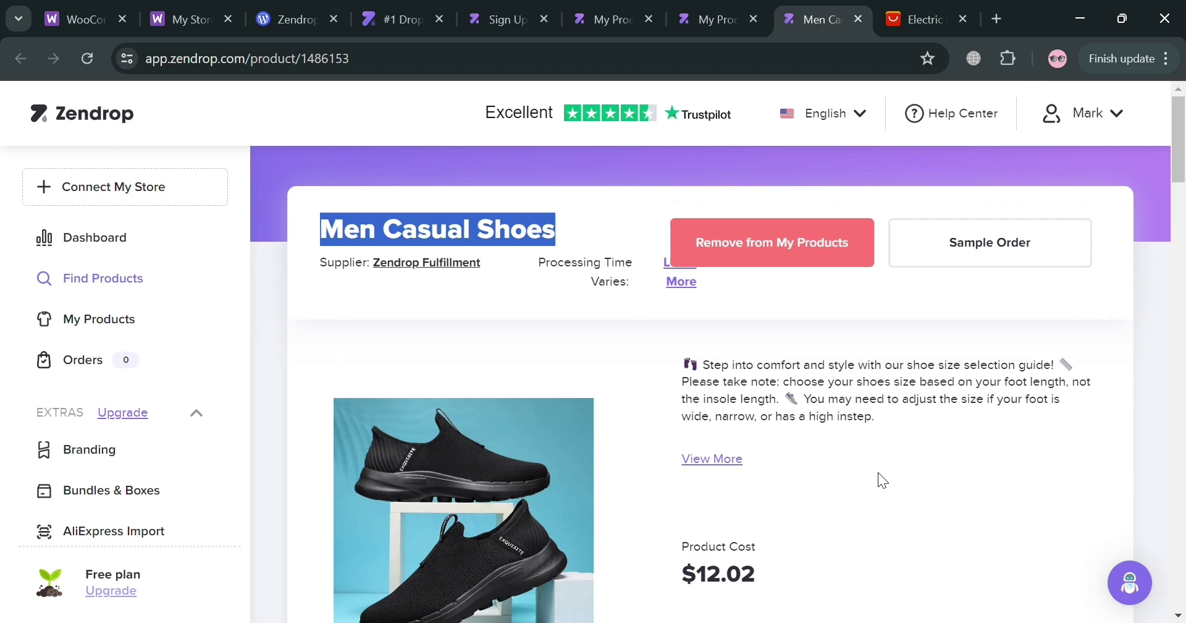
pyautogui.scroll(-5, 882, 480)
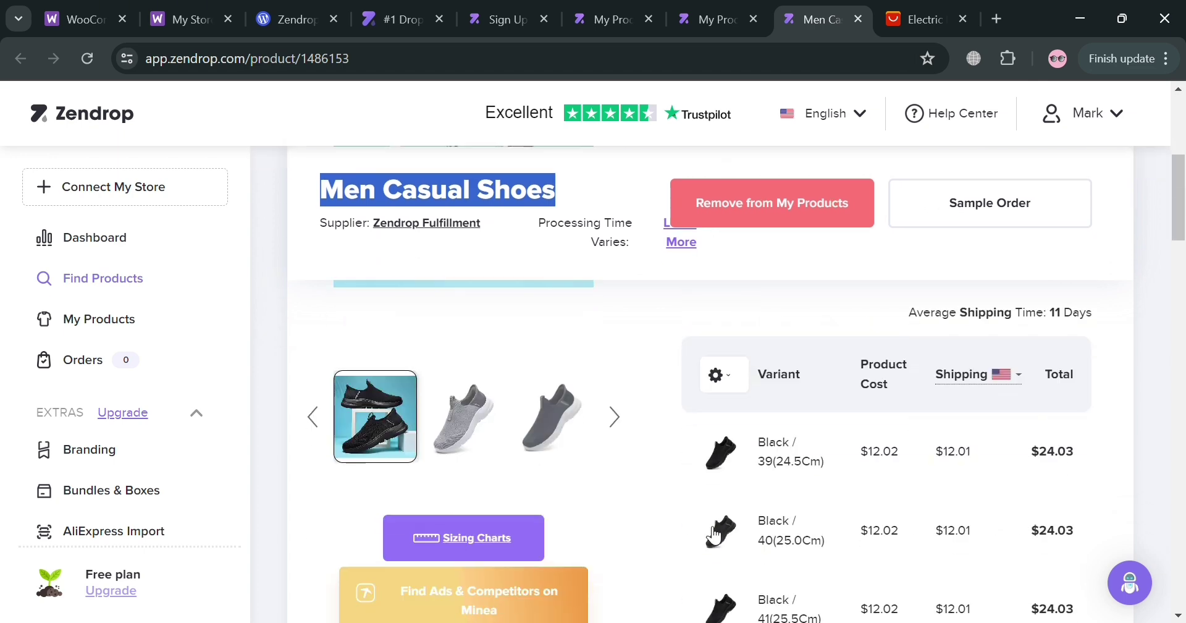
# Step: Search AliExpress for the pasted title 'Men Casual Shoes'
pyautogui.click(920, 19)
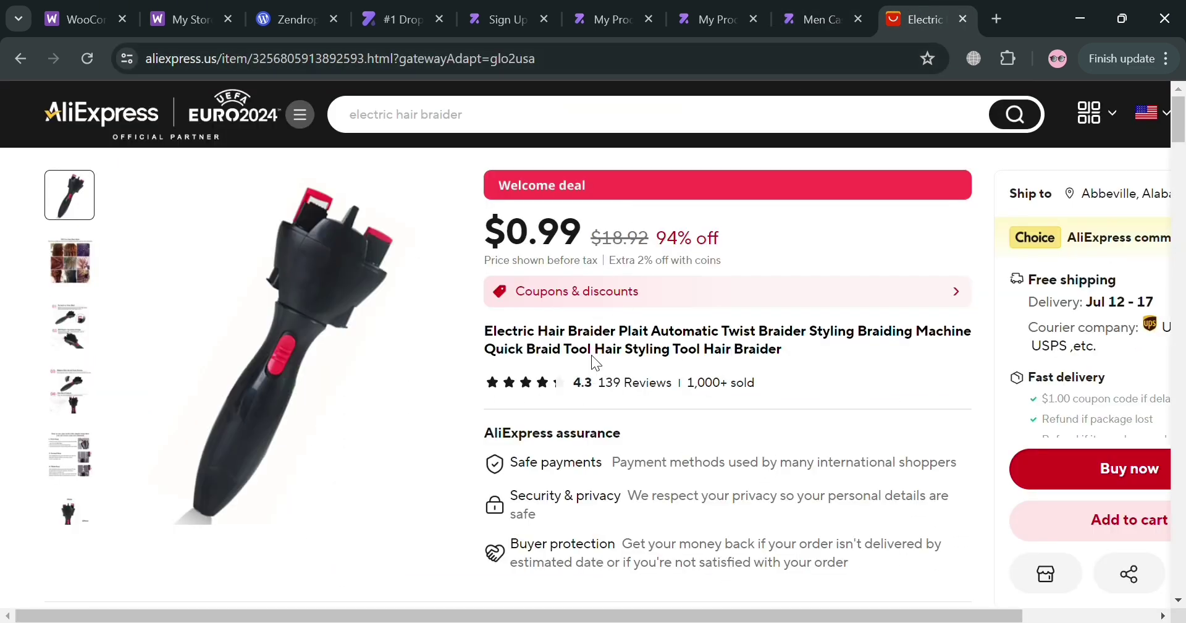
pyautogui.click(546, 124)
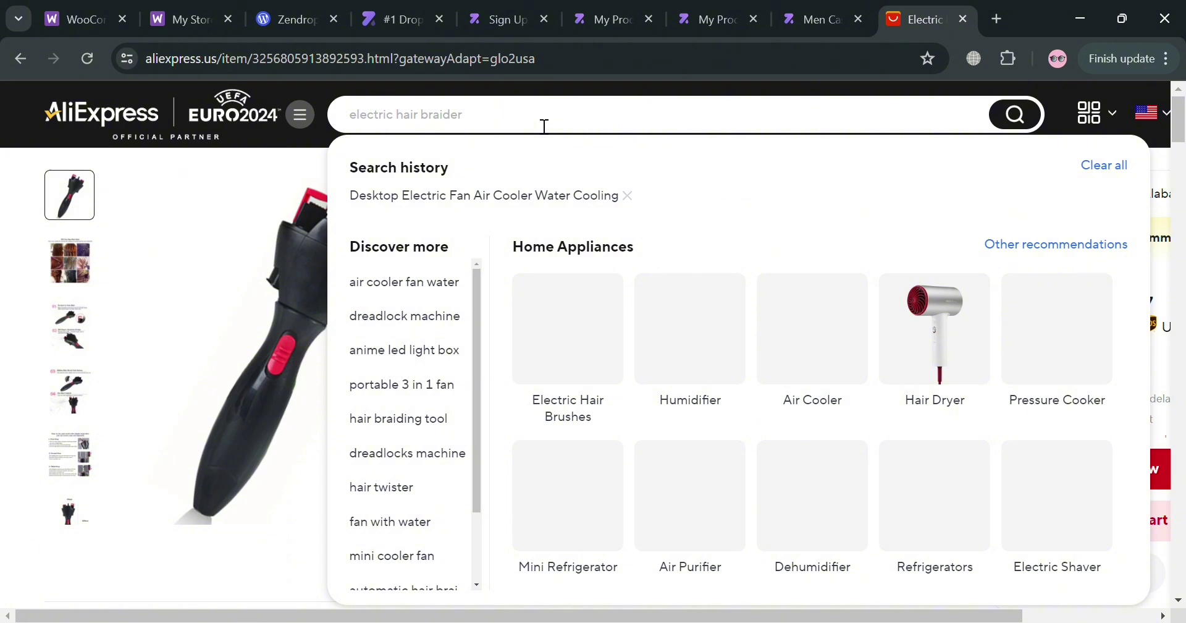
pyautogui.write('Men Casual Shoes')
pyautogui.press('Return')
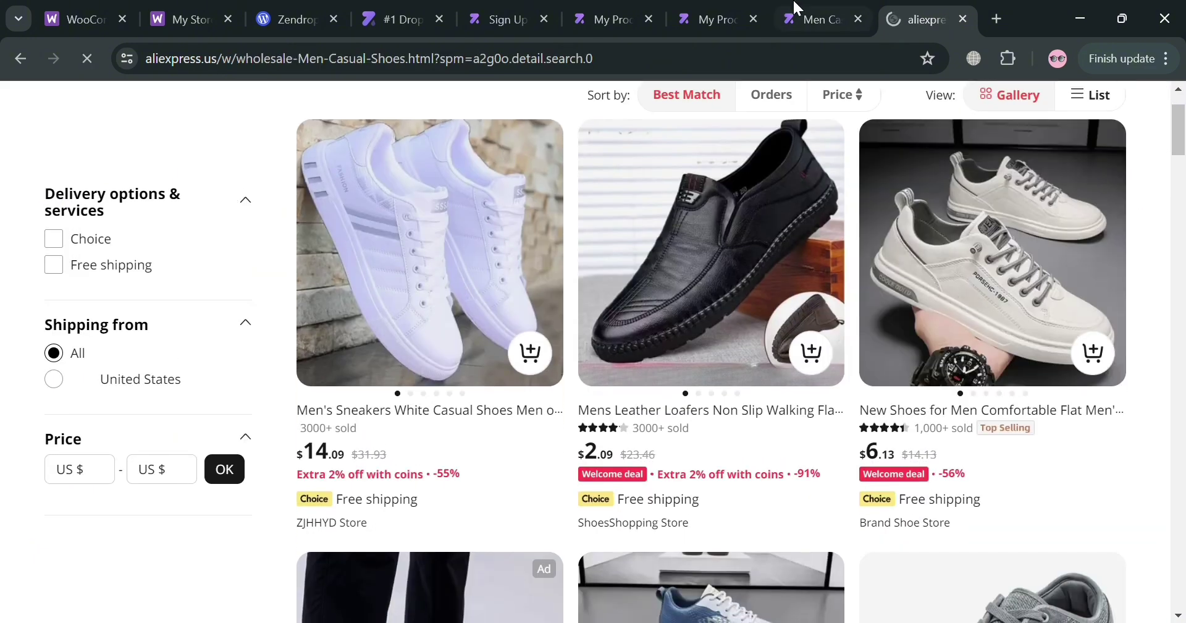
# Step: Compare the AliExpress results with the Zendrop product's $12.02 cost, then deselect the title
pyautogui.click(817, 20)
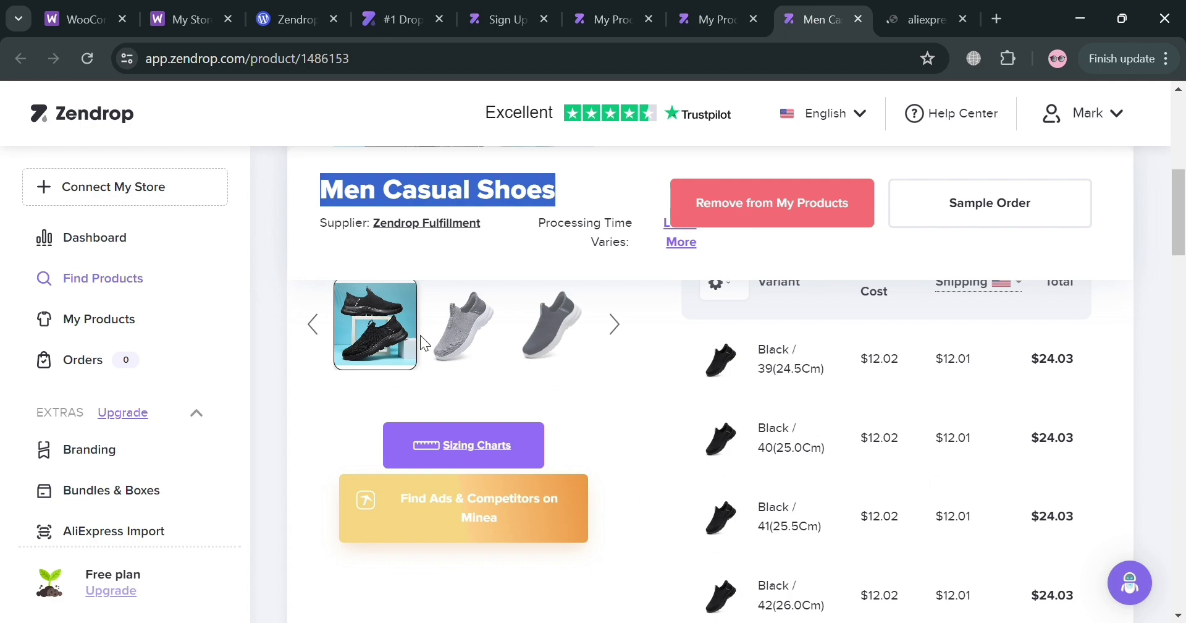
pyautogui.scroll(3, 632, 389)
pyautogui.click(925, 19)
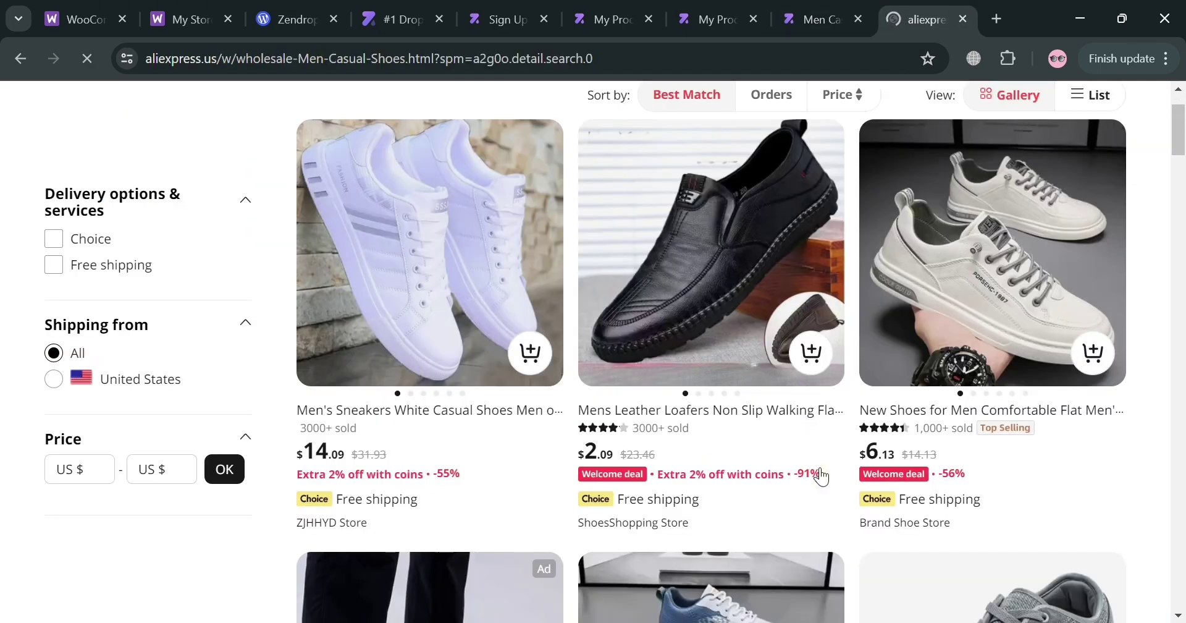
pyautogui.scroll(-10, 821, 476)
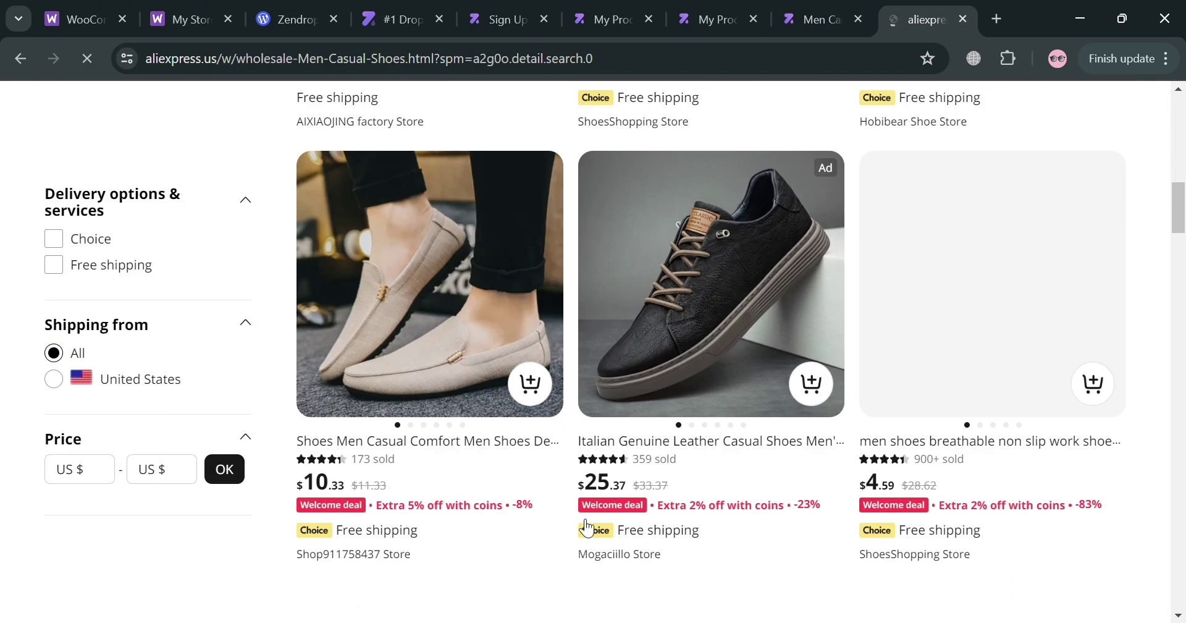
pyautogui.scroll(-3, 1106, 336)
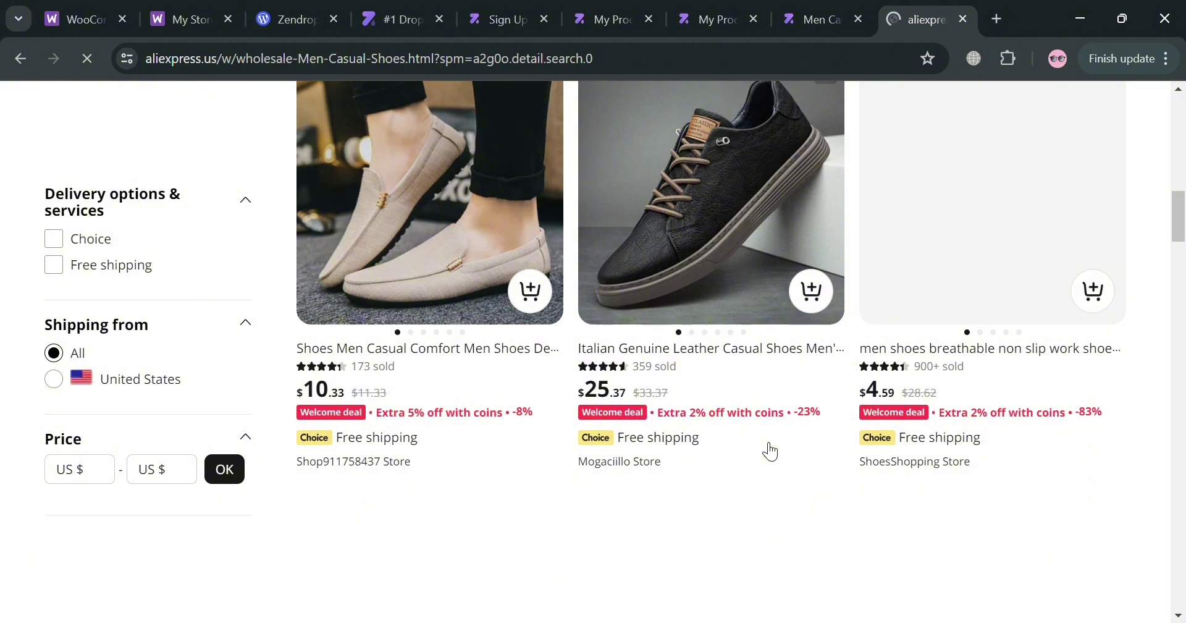
pyautogui.scroll(6, 769, 448)
pyautogui.scroll(7, 824, 455)
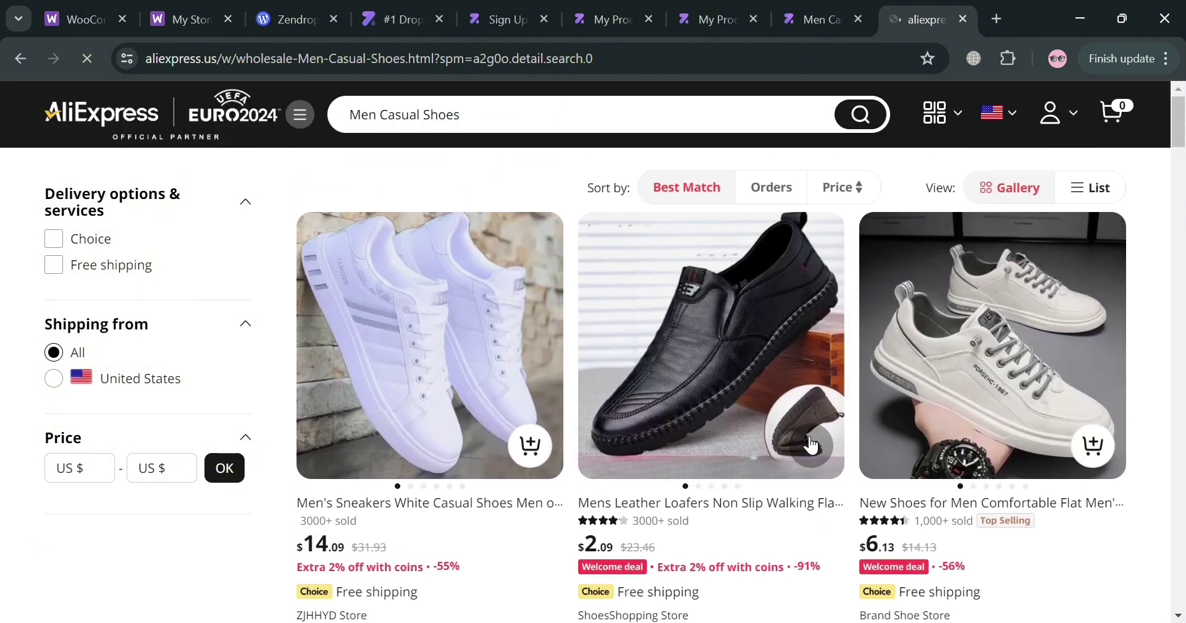
pyautogui.click(840, 18)
pyautogui.click(597, 371)
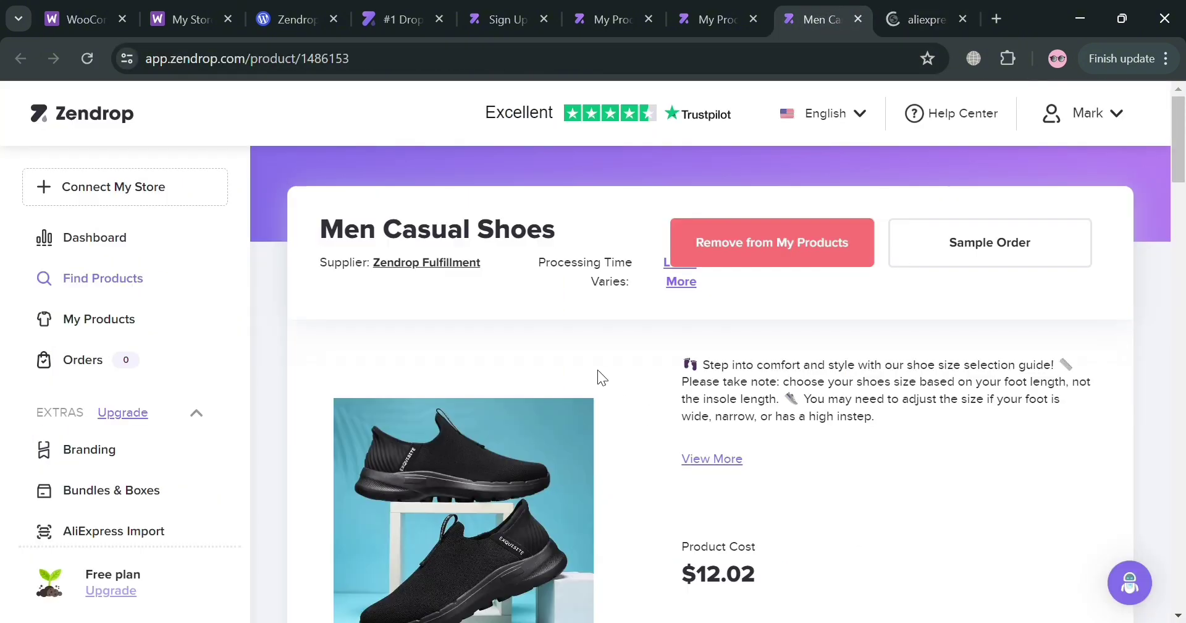
# Step: Go back to the My Products Import List holding the three shoe products
pyautogui.scroll(-3, 847, 482)
pyautogui.scroll(3, 677, 482)
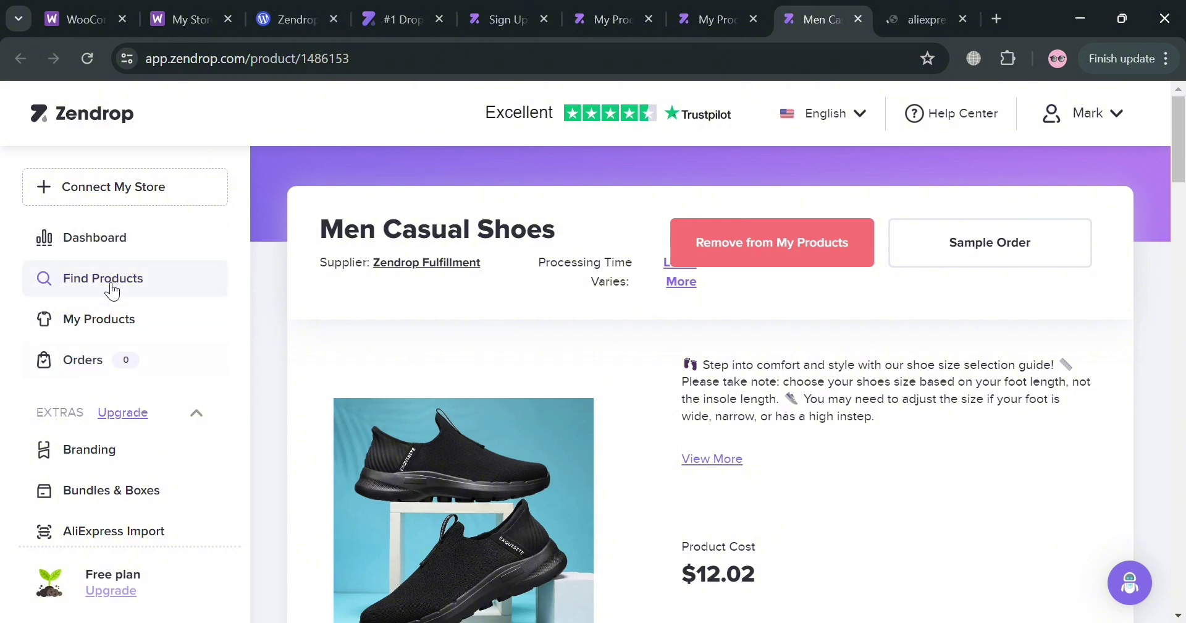
pyautogui.click(82, 317)
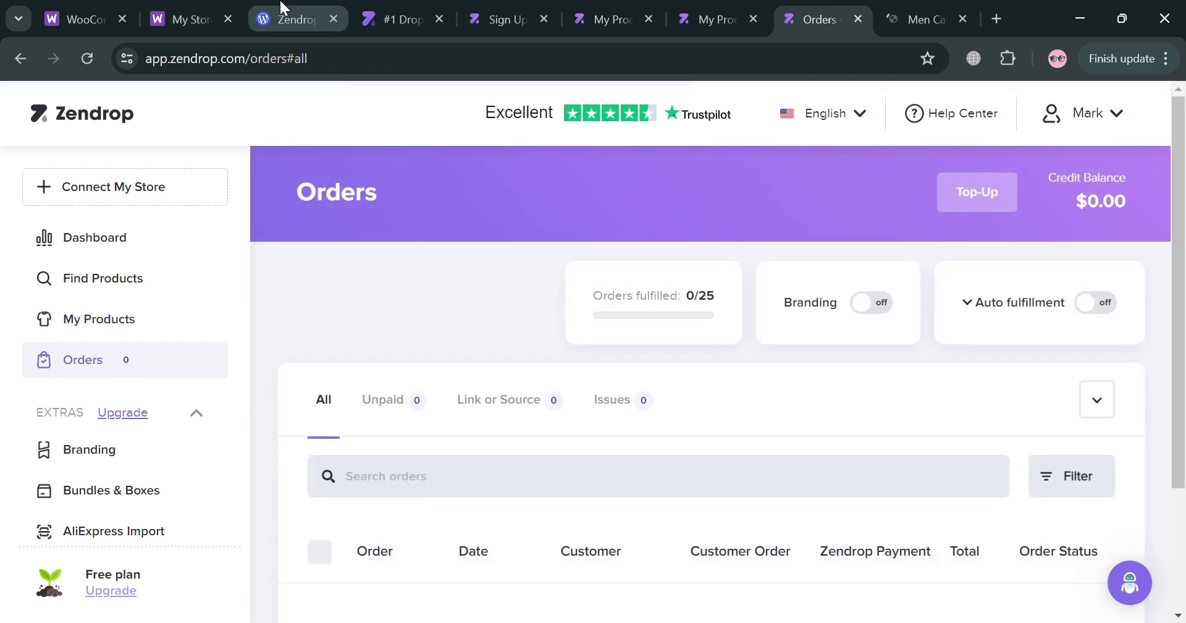
# Step: Review the WordPress.com Zendrop – Global Dropshipping plugin page, which still requires a Creator plan upgrade
pyautogui.click(284, 8)
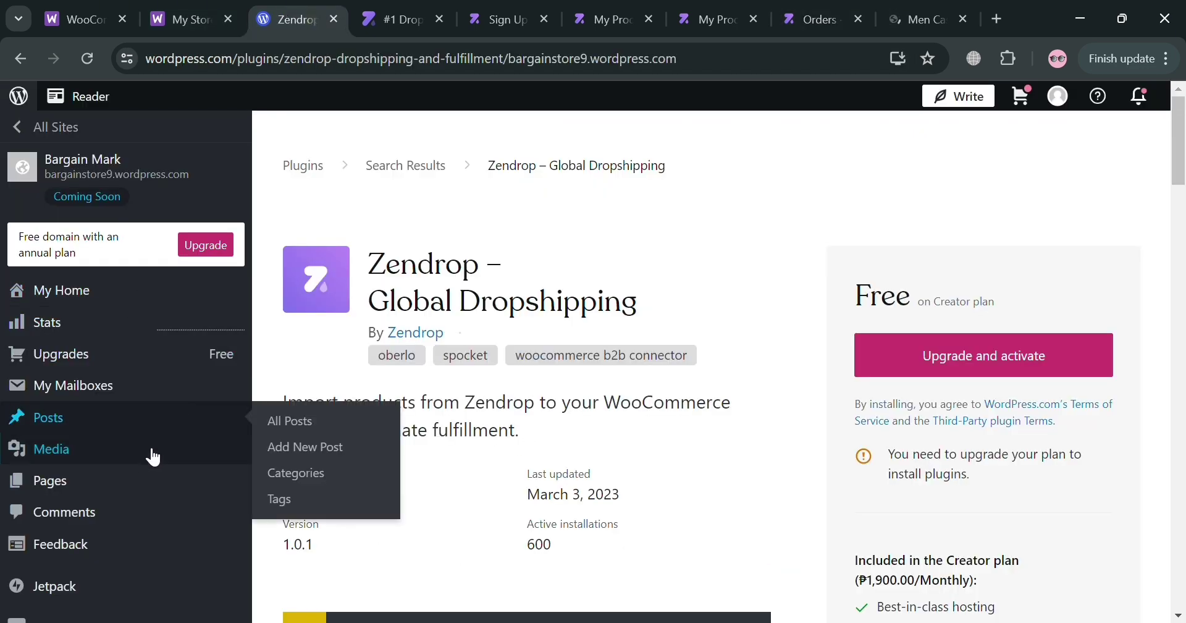
pyautogui.scroll(-5, 121, 457)
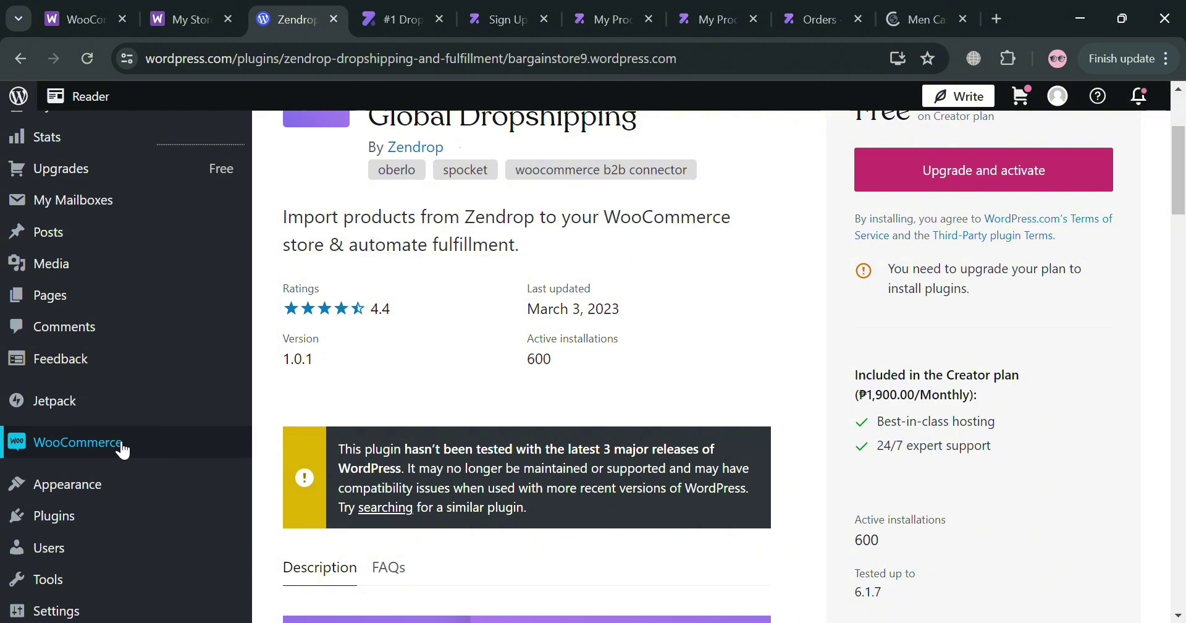
pyautogui.scroll(5, 123, 450)
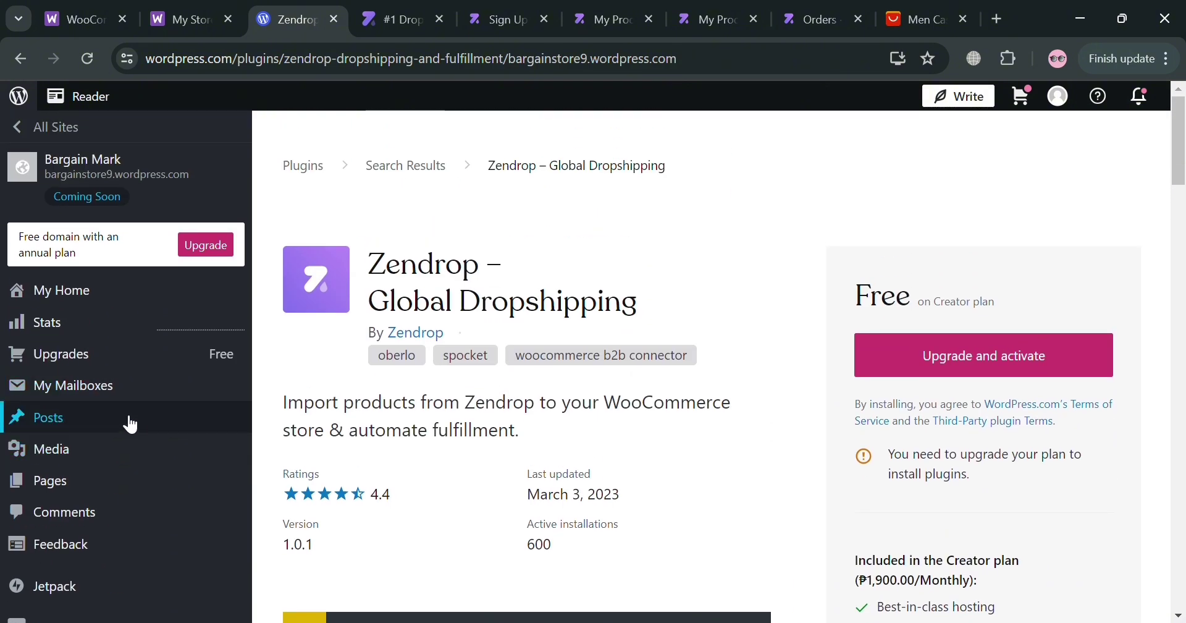
pyautogui.scroll(-3, 122, 540)
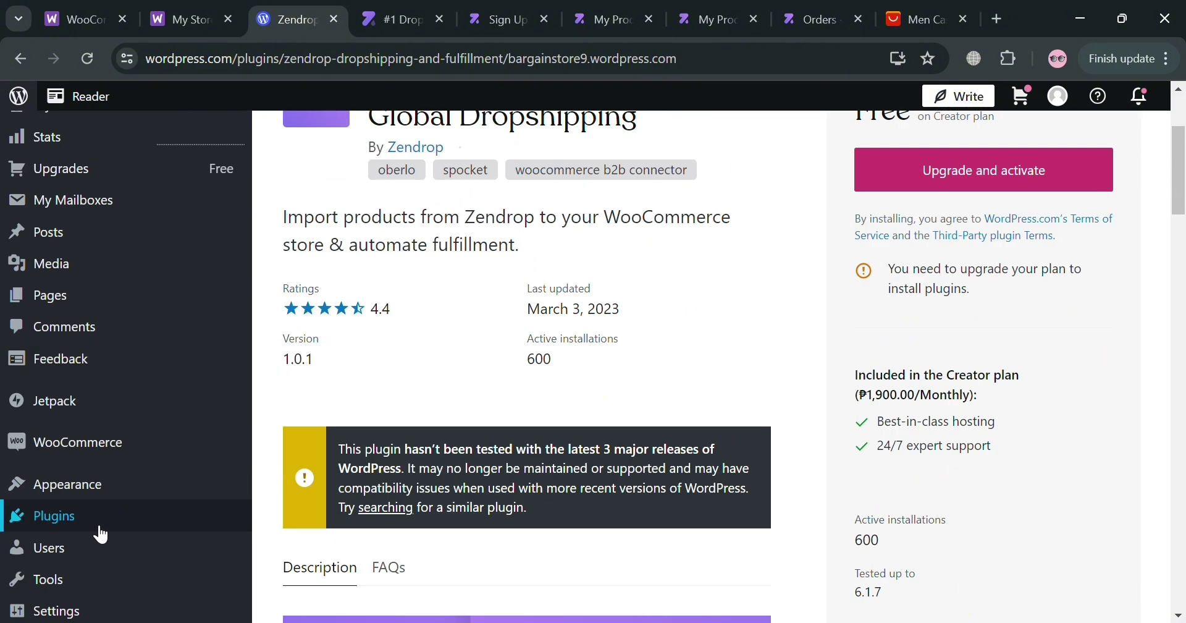
pyautogui.scroll(3, 114, 272)
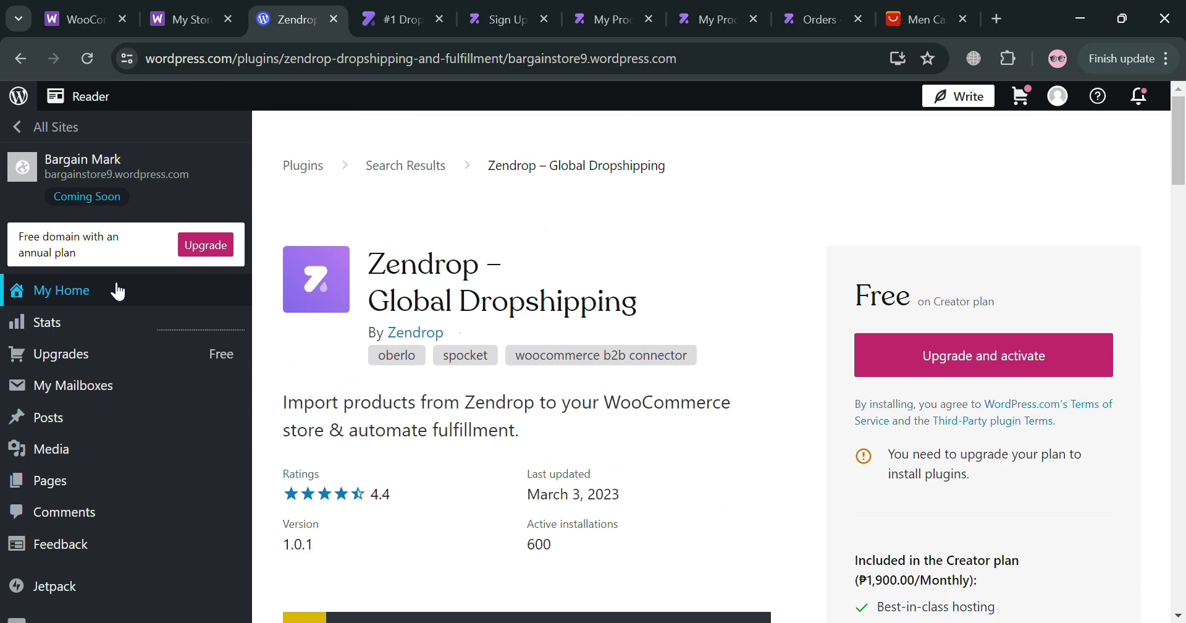
# Step: Open the WordPress.com My Home dashboard and review its site setup checklist, 3 of 6 steps done
pyautogui.click(118, 291)
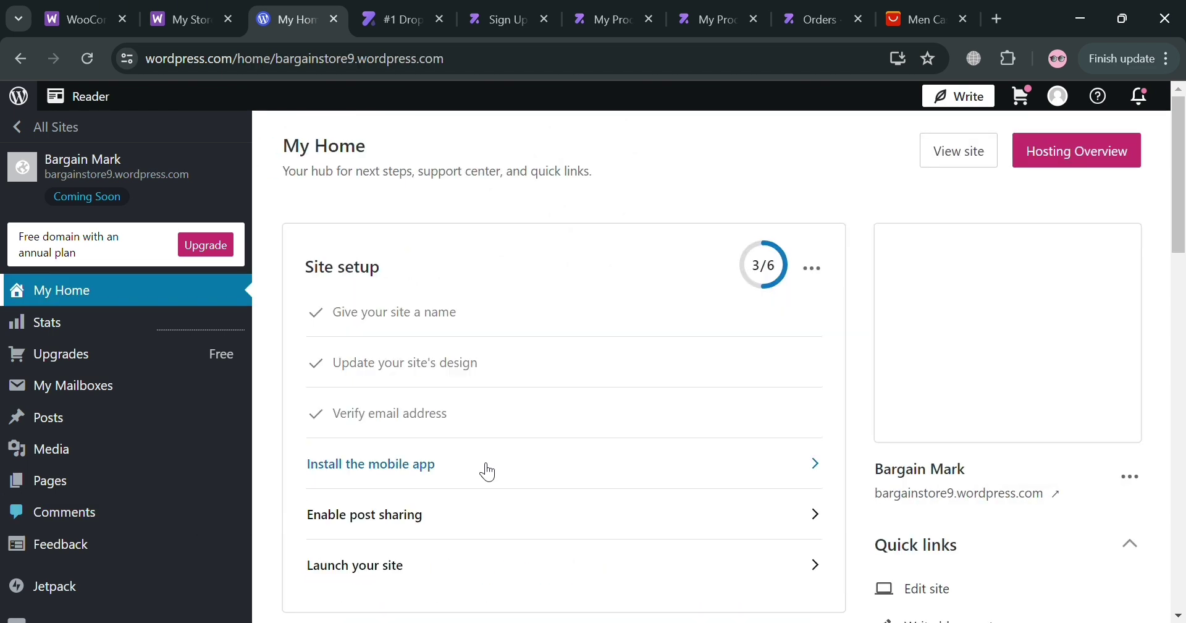
pyautogui.scroll(-2, 704, 474)
pyautogui.scroll(-4, 686, 485)
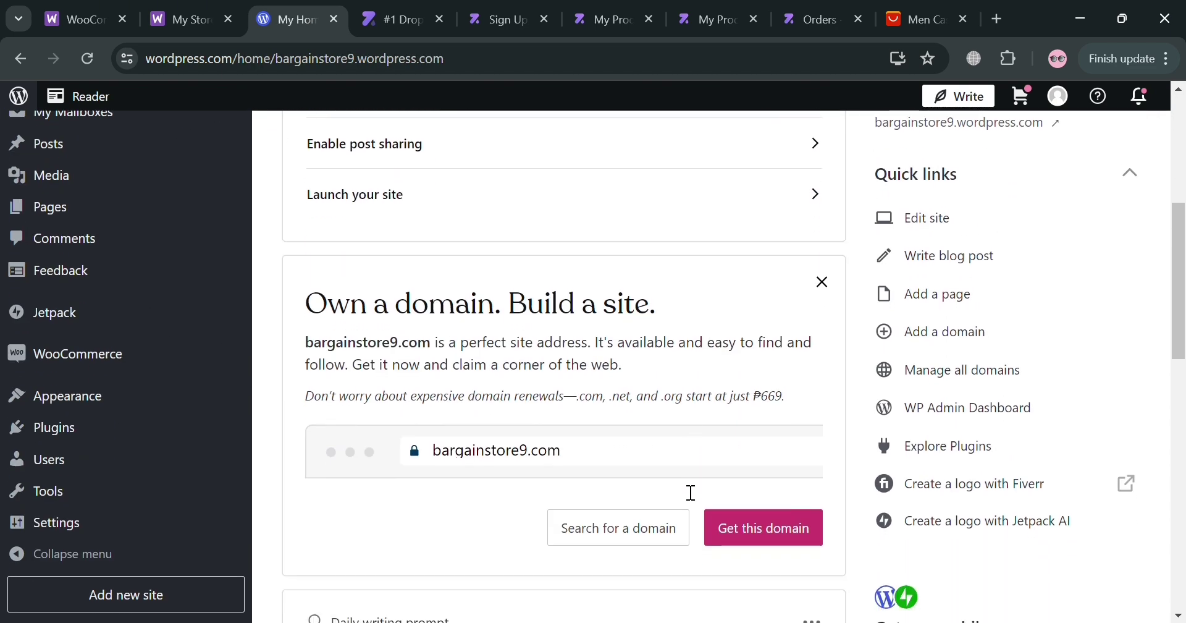
pyautogui.scroll(-5, 448, 456)
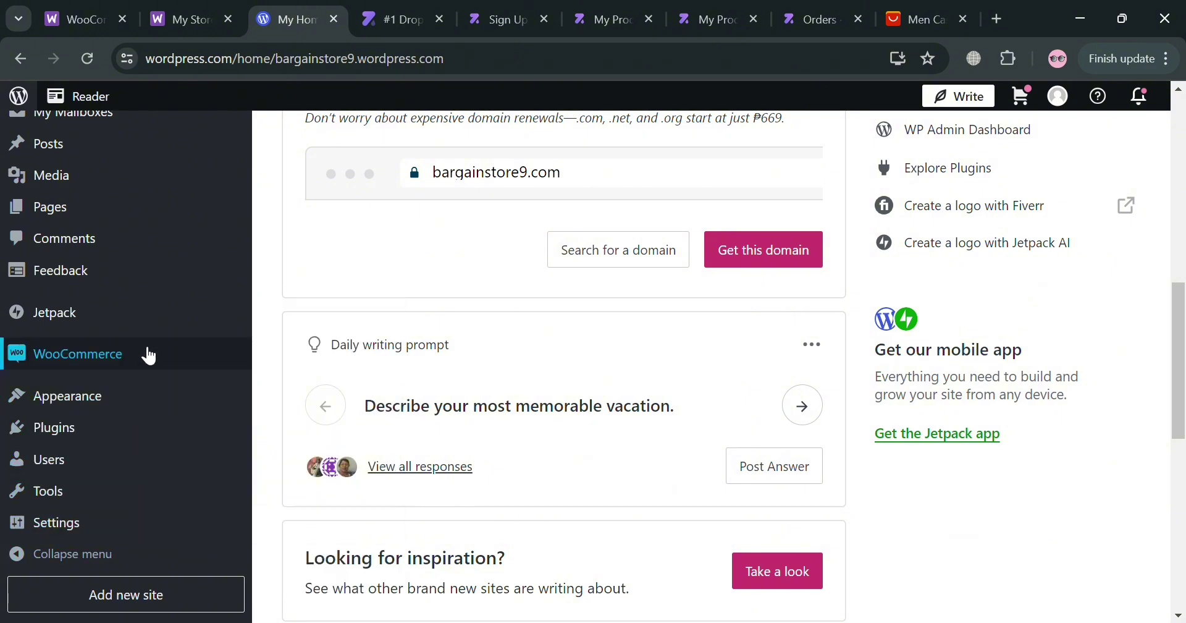
pyautogui.scroll(2, 143, 359)
pyautogui.scroll(9, 641, 371)
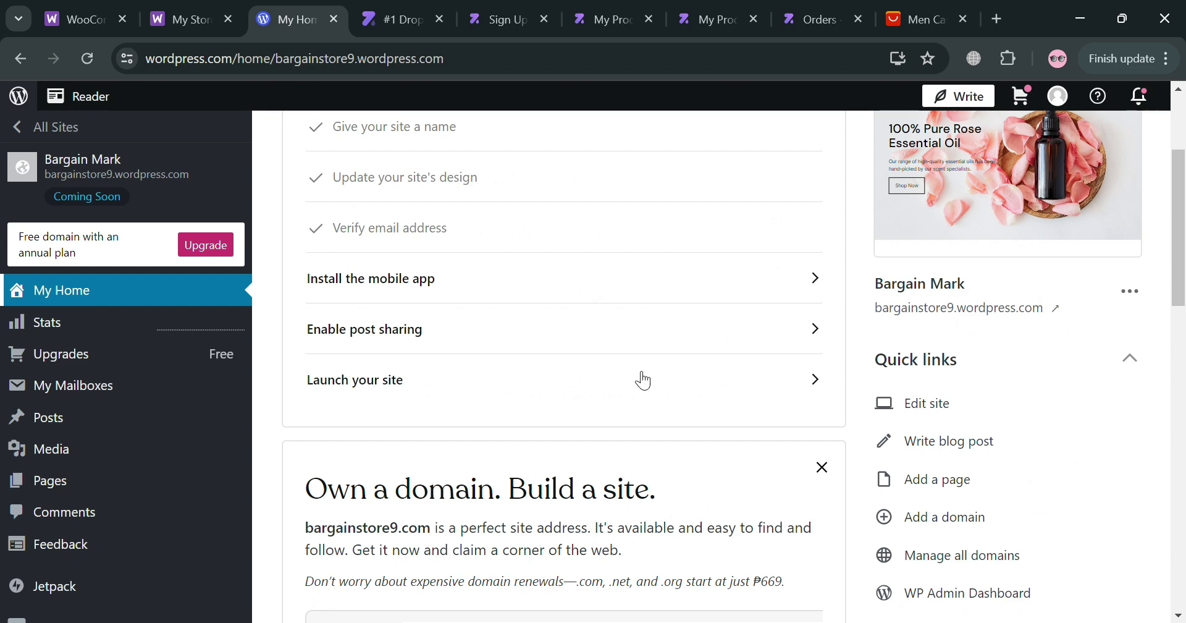